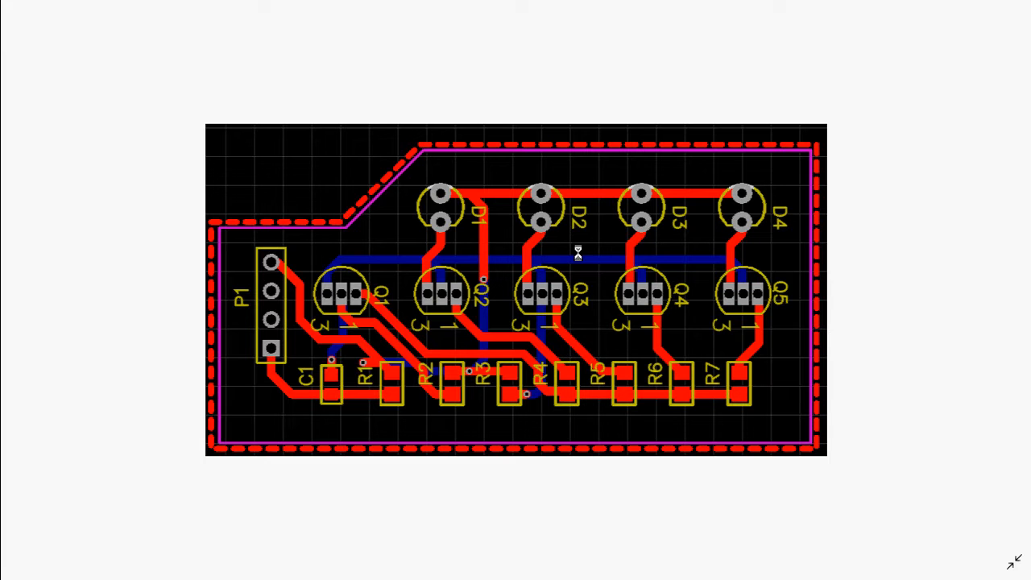
Switch from the PCB image to Chrome and look over the EasyEDA home page.
{"action": "key", "text": "Escape"}
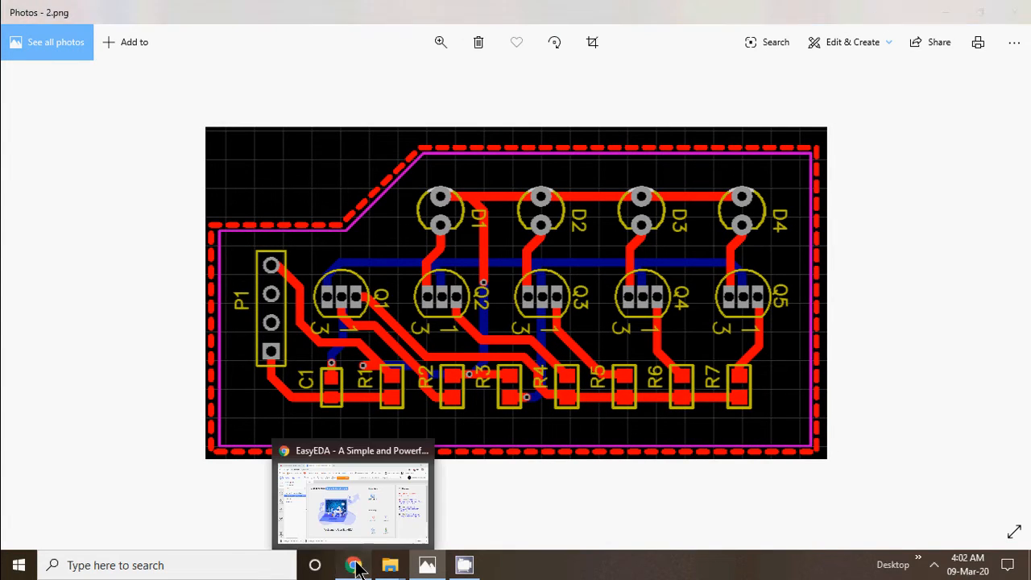
{"action": "left_click", "coordinate": [357, 565]}
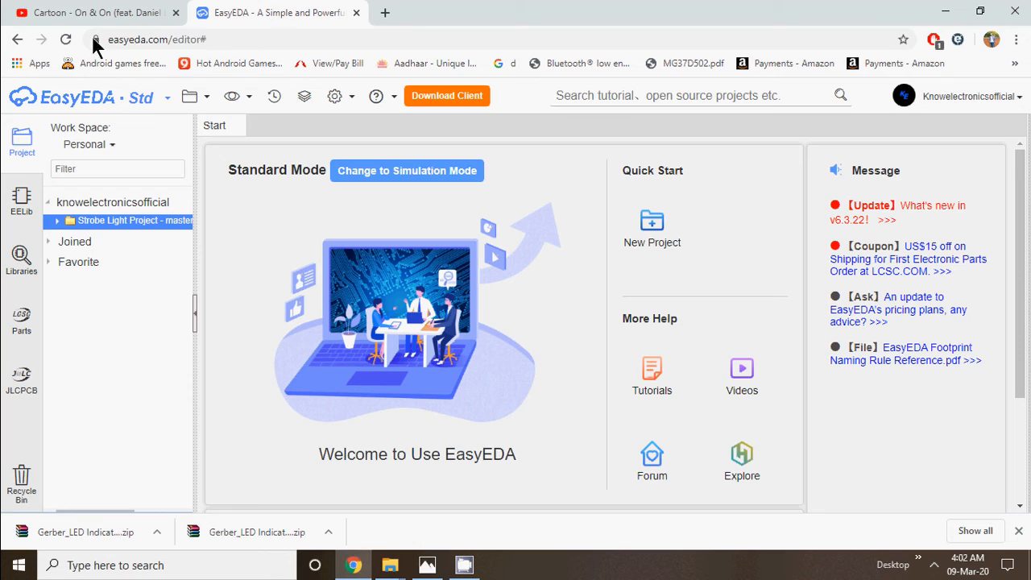
{"action": "left_click", "coordinate": [16, 39]}
{"action": "scroll", "coordinate": [652, 169], "scroll_direction": "down", "scroll_amount": 5}
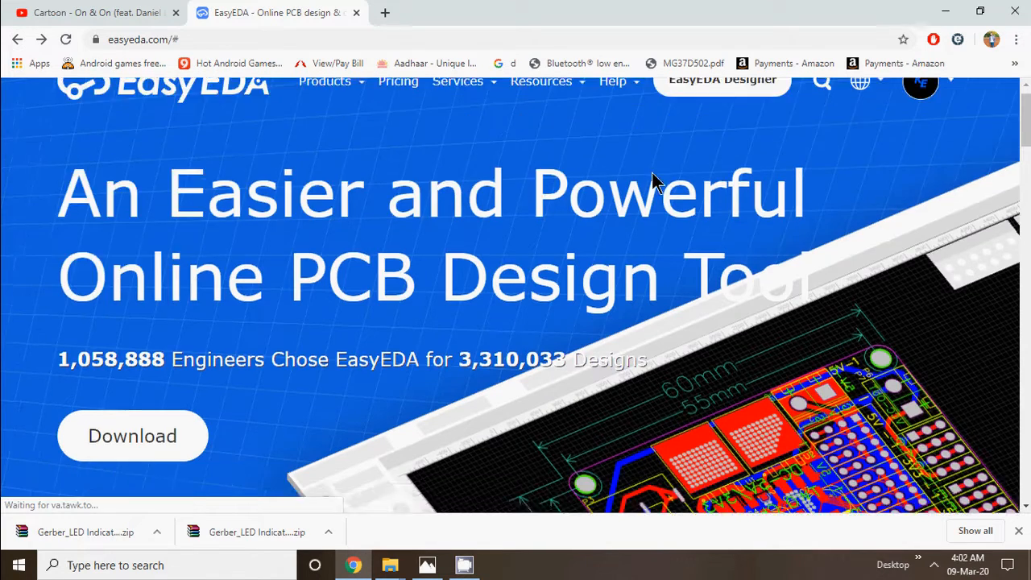
{"action": "scroll", "coordinate": [688, 290], "scroll_direction": "up", "scroll_amount": 2}
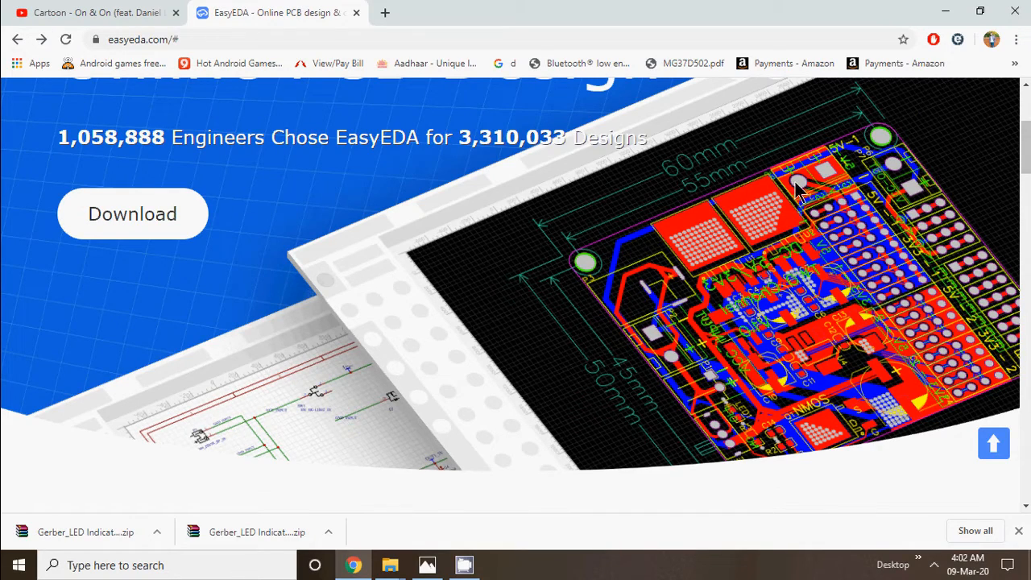
{"action": "scroll", "coordinate": [705, 232], "scroll_direction": "up", "scroll_amount": 2}
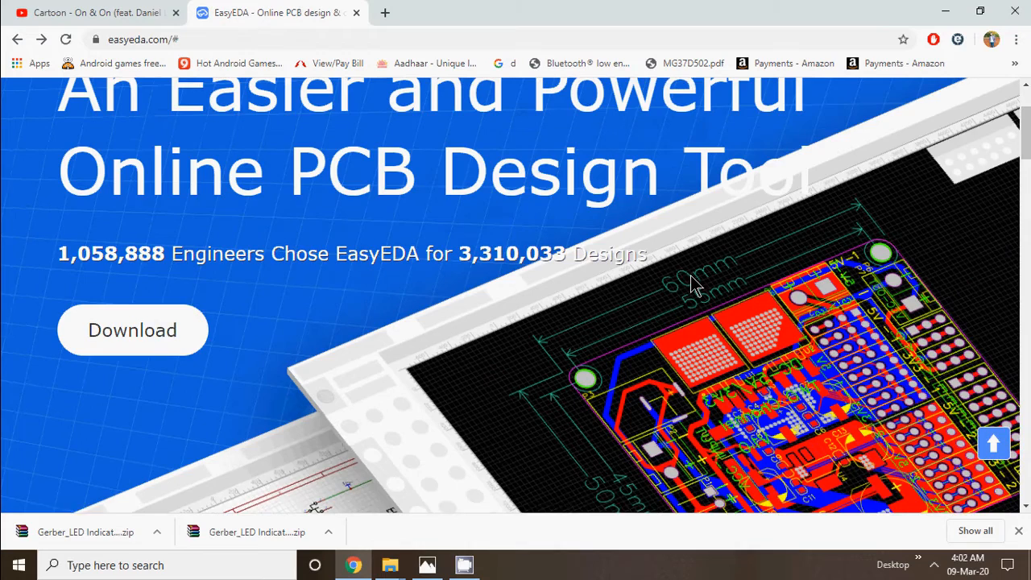
{"action": "scroll", "coordinate": [797, 338], "scroll_direction": "up", "scroll_amount": 2}
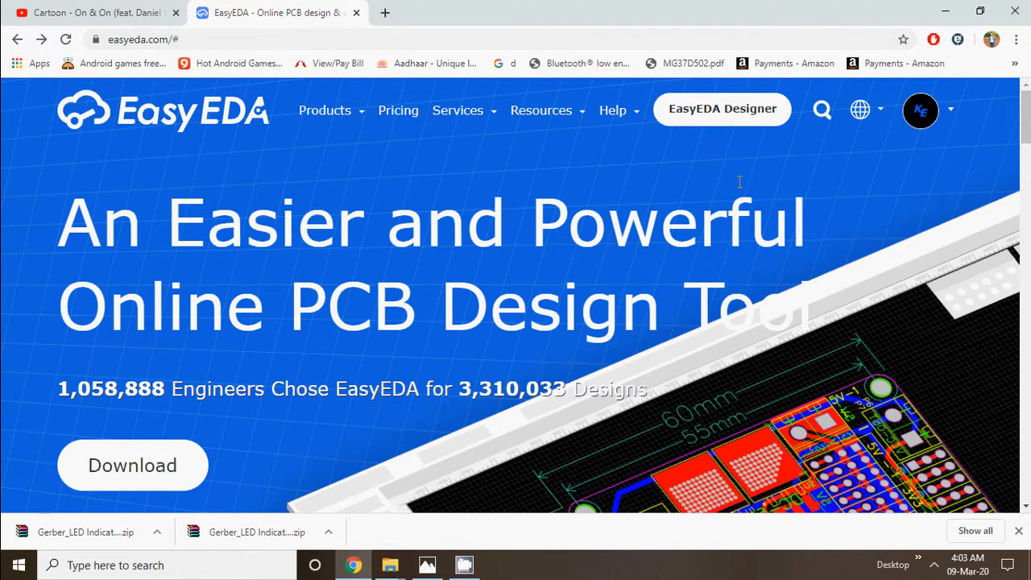
{"action": "scroll", "coordinate": [713, 314], "scroll_direction": "down", "scroll_amount": 4}
{"action": "scroll", "coordinate": [712, 313], "scroll_direction": "down", "scroll_amount": 2}
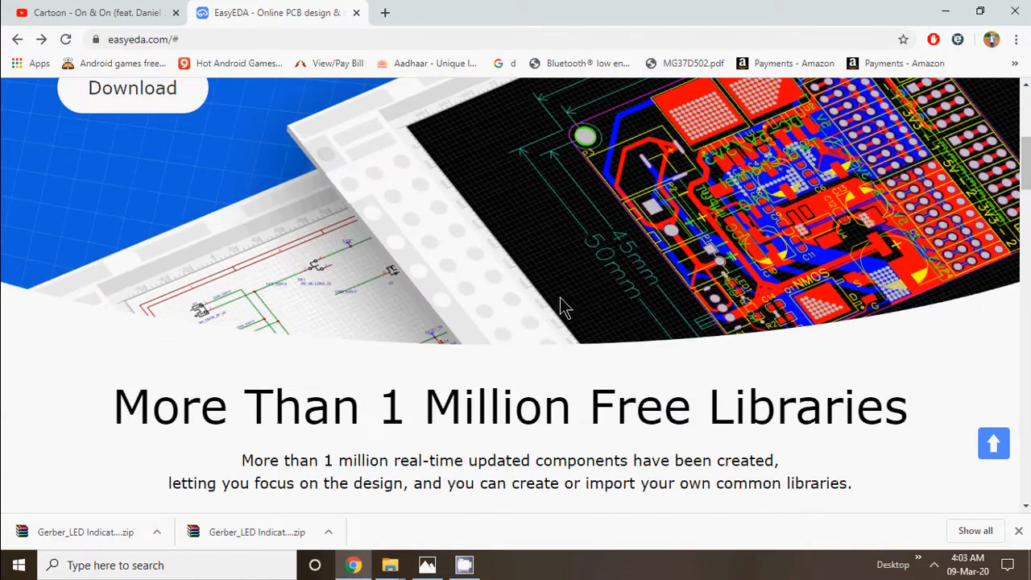
{"action": "scroll", "coordinate": [897, 361], "scroll_direction": "up", "scroll_amount": 6}
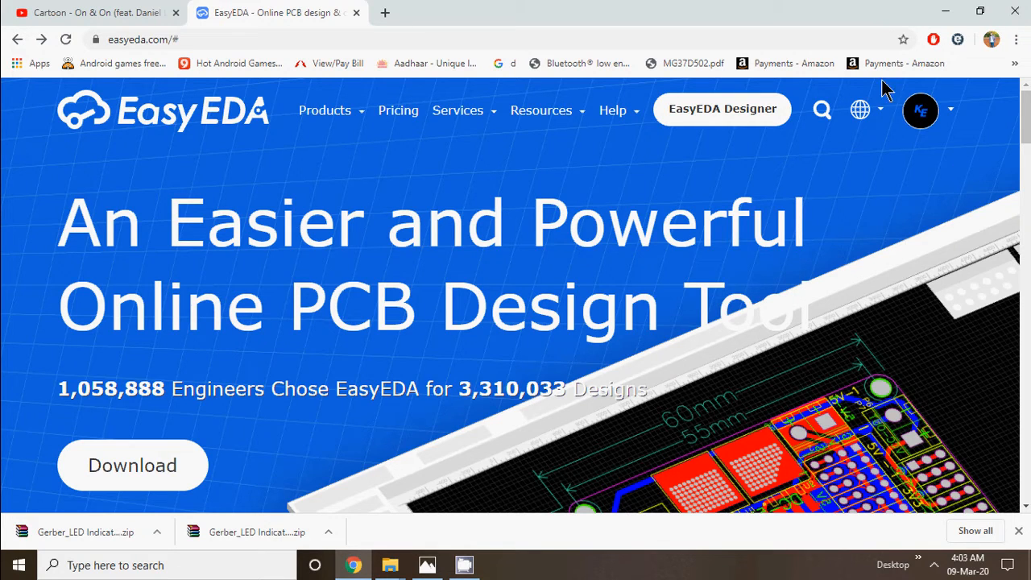
Open the EasyEDA Designer editor from the home page.
{"action": "mouse_move", "coordinate": [964, 96]}
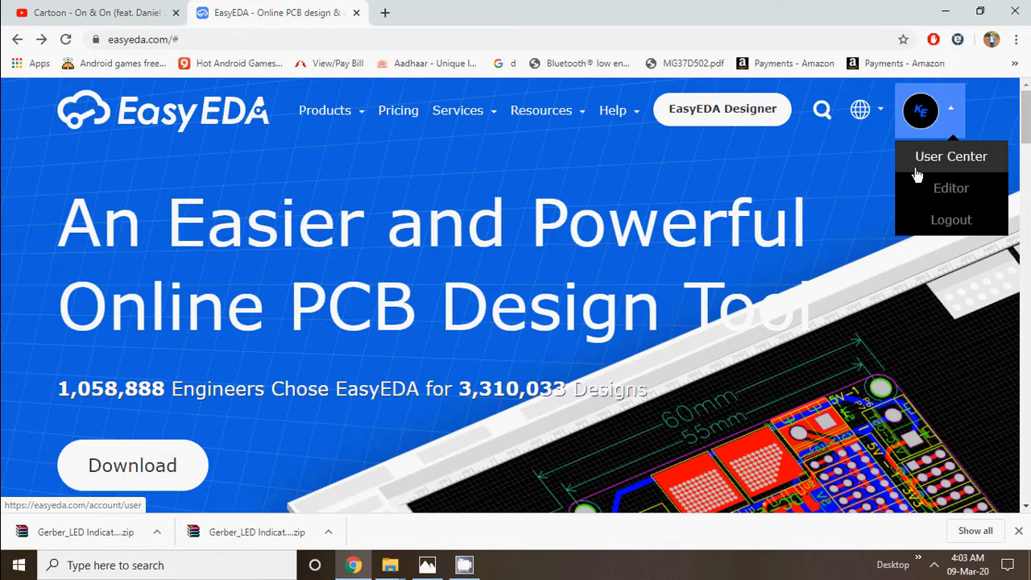
{"action": "left_click", "coordinate": [706, 113]}
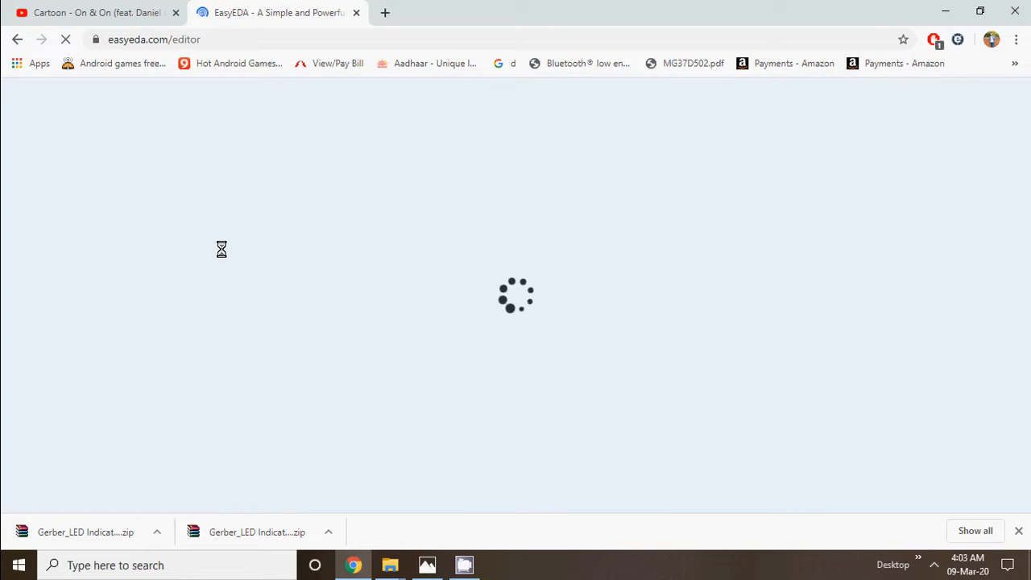
{"action": "mouse_move", "coordinate": [378, 92]}
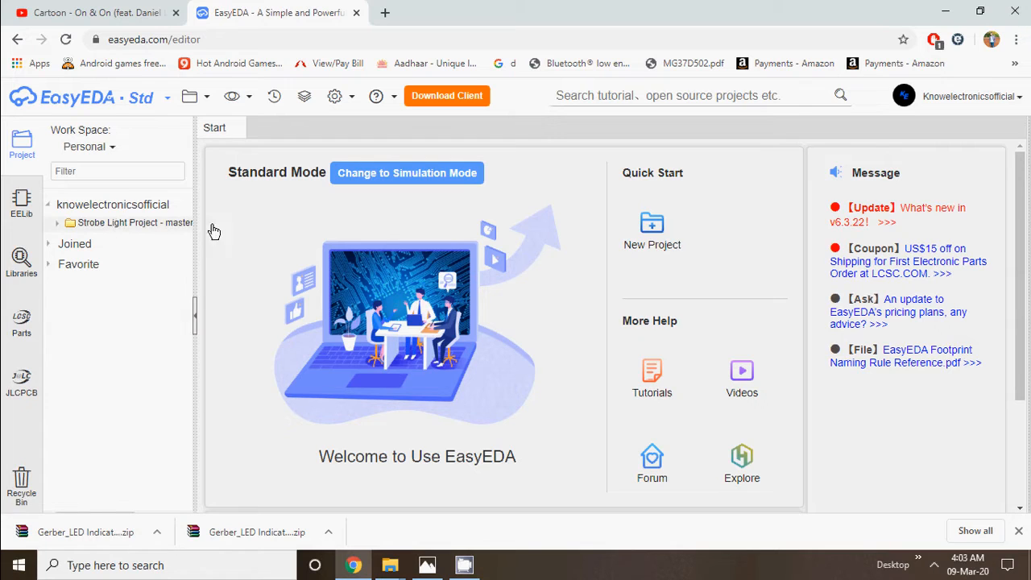
Create a new project titled "LED Indicator" with the description "Simple LED Indicator" and save it.
{"action": "left_click", "coordinate": [654, 229]}
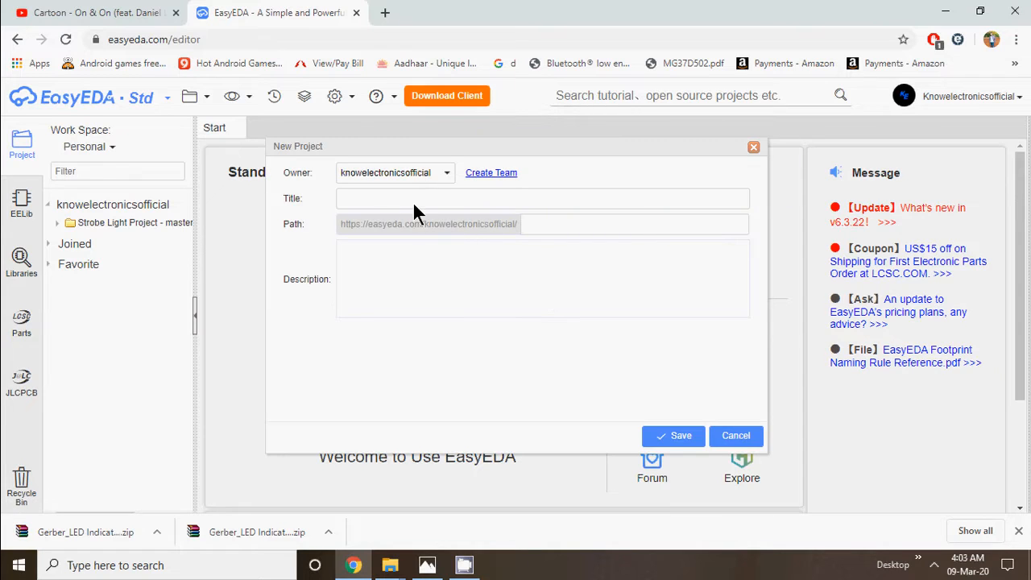
{"action": "left_click", "coordinate": [371, 203]}
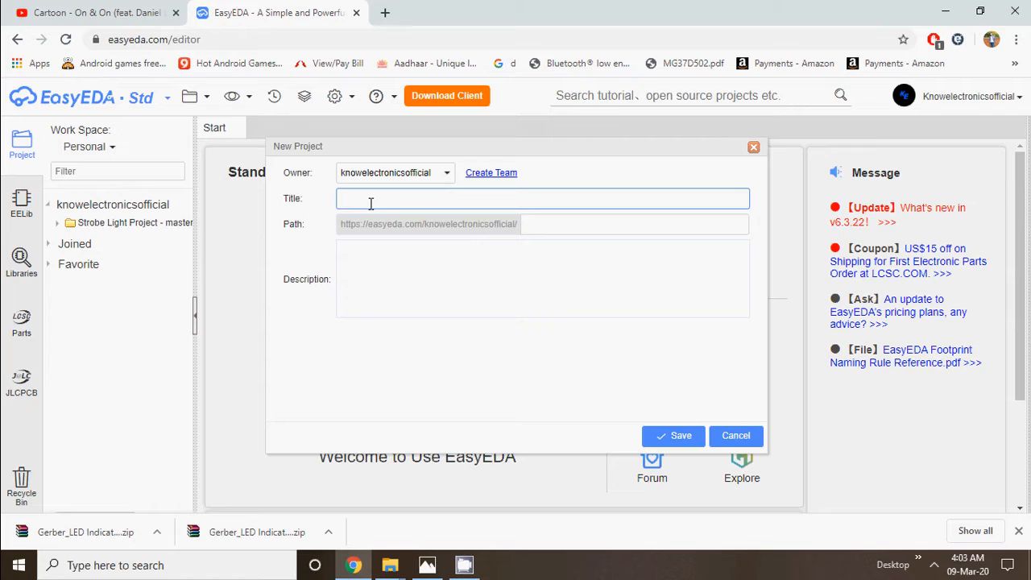
{"action": "type", "text": "ED Indicator"}
{"action": "left_click", "coordinate": [363, 259]}
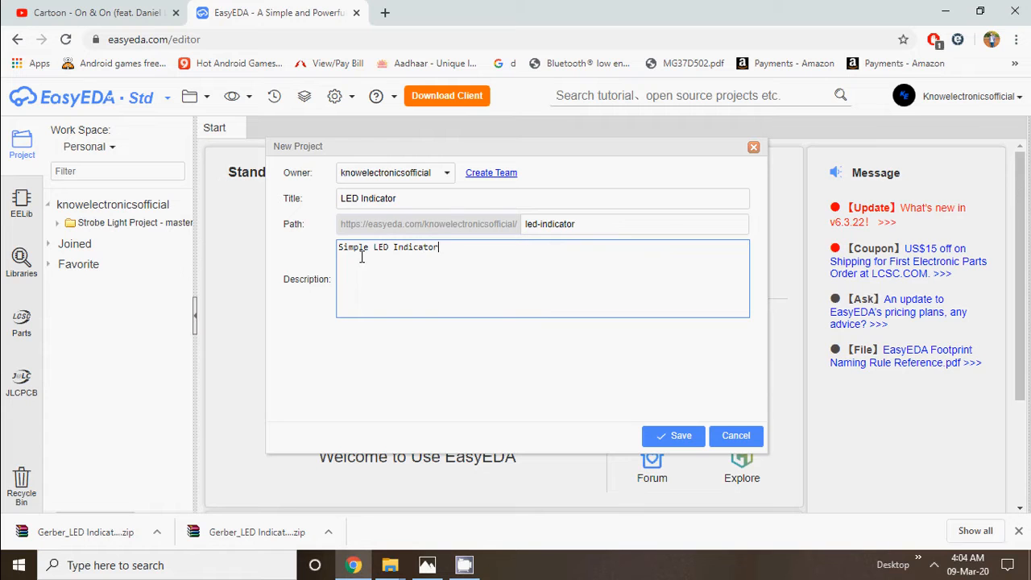
{"action": "left_click", "coordinate": [677, 435]}
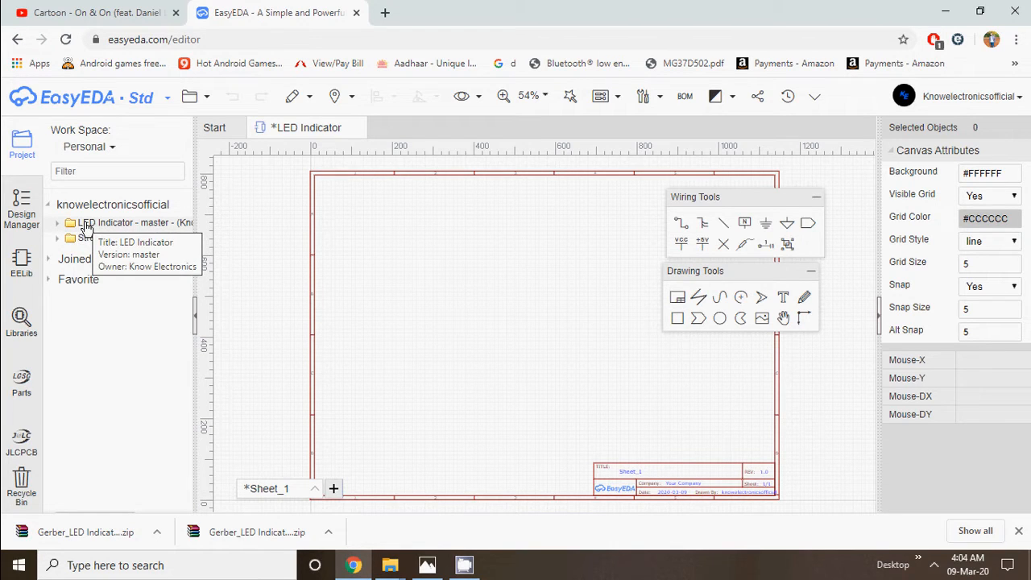
Rename the schematic sheet as "LED Indicator Schematic" and save it in the LED Indicator project.
{"action": "left_click", "coordinate": [61, 222]}
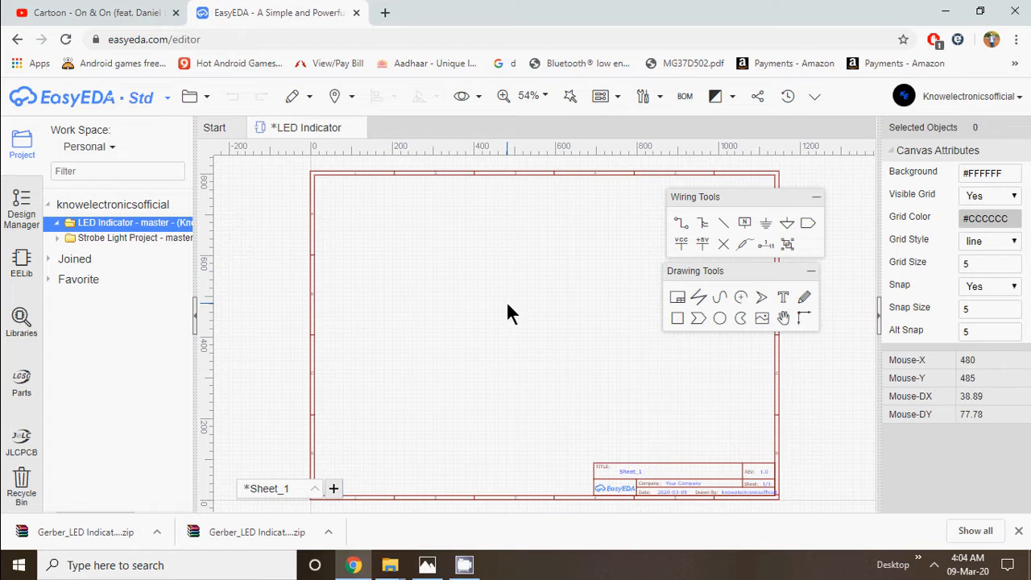
{"action": "right_click", "coordinate": [315, 494]}
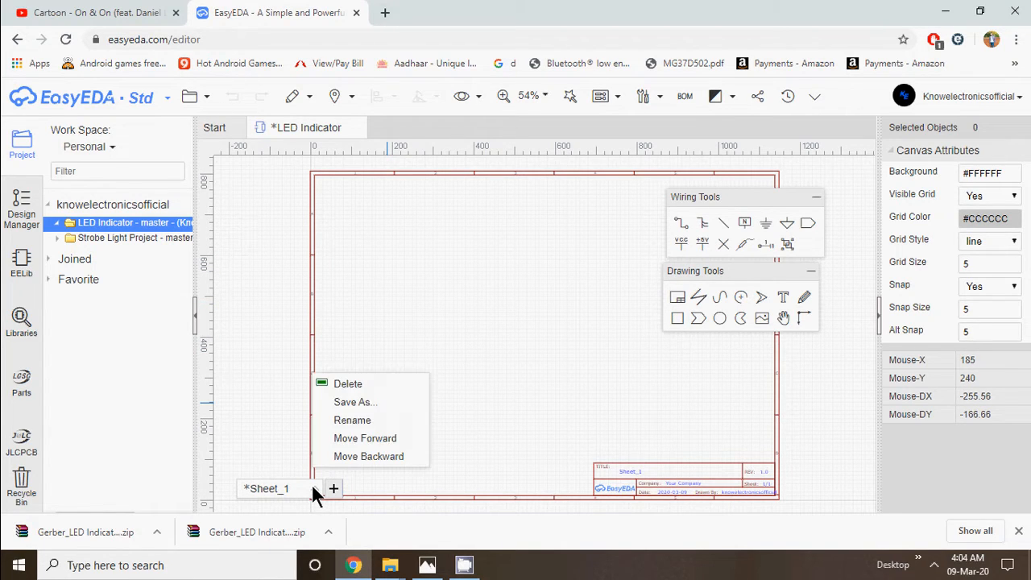
{"action": "left_click", "coordinate": [362, 422]}
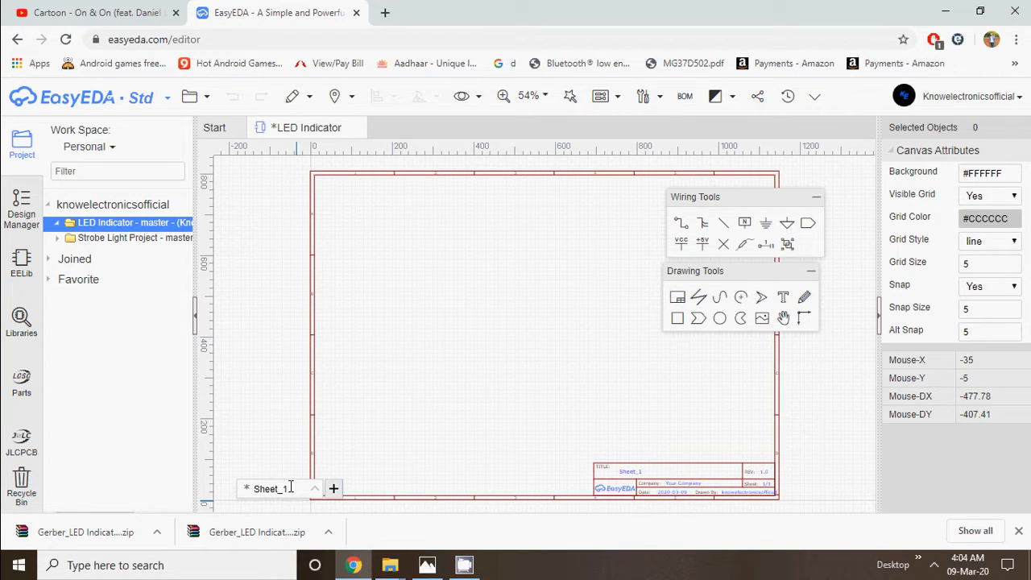
{"action": "left_click_drag", "start_coordinate": [293, 489], "coordinate": [216, 493]}
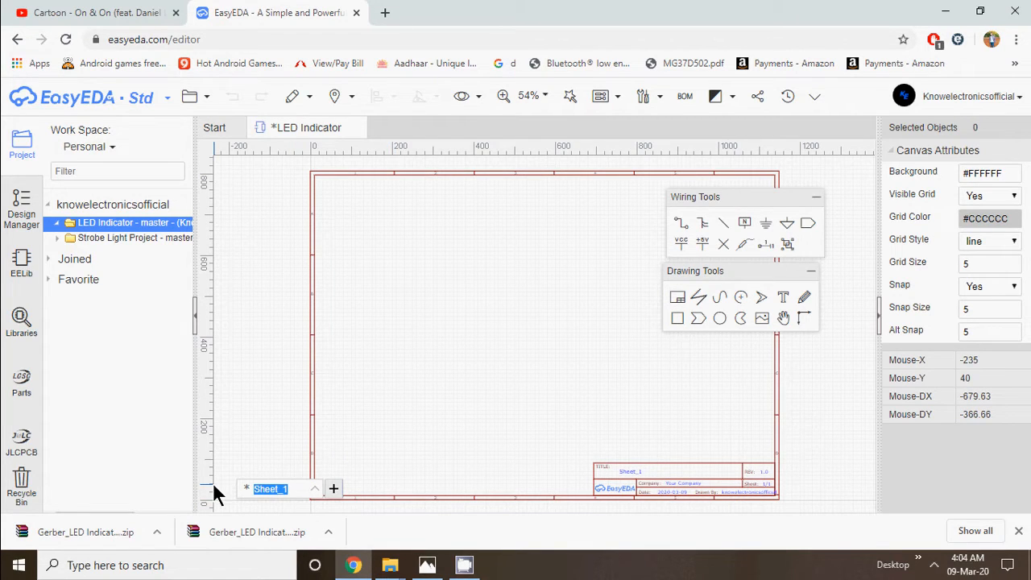
{"action": "type", "text": "LED In"}
{"action": "type", "text": "dicator"}
{"action": "type", "text": " Schematic"}
{"action": "left_click", "coordinate": [290, 475]}
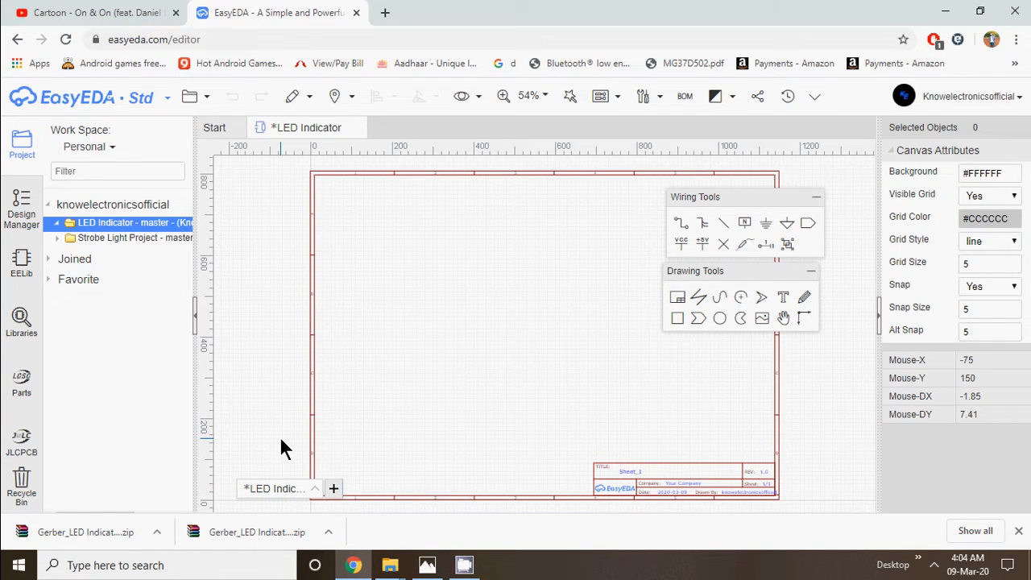
{"action": "key", "text": "ctrl+s"}
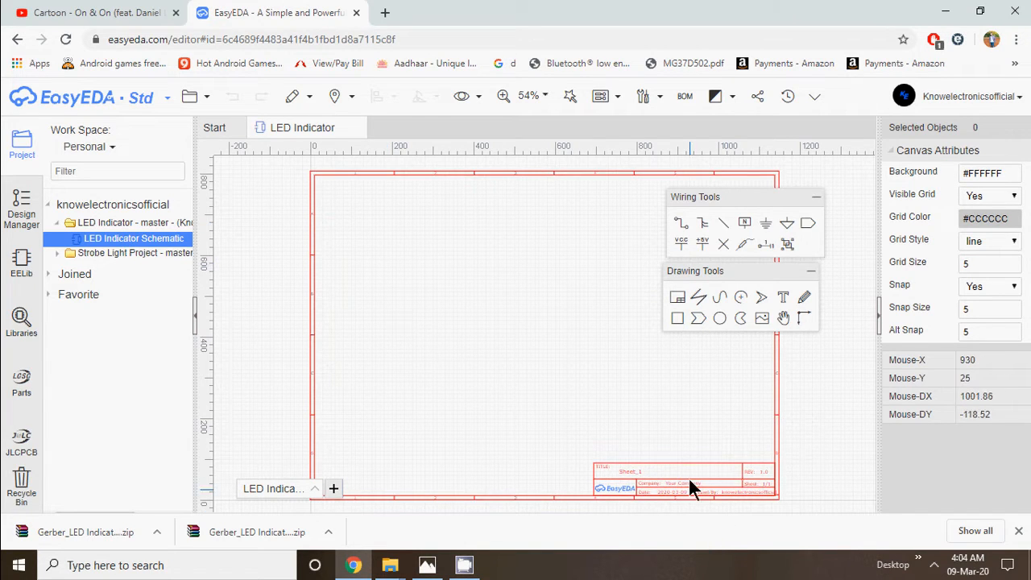
Move the floating Wiring Tools and Drawing Tools palettes clear of the drawing area, to the sheet's edge.
{"action": "scroll", "coordinate": [689, 478], "scroll_direction": "up", "scroll_amount": 4}
{"action": "scroll", "coordinate": [680, 467], "scroll_direction": "down", "scroll_amount": 2}
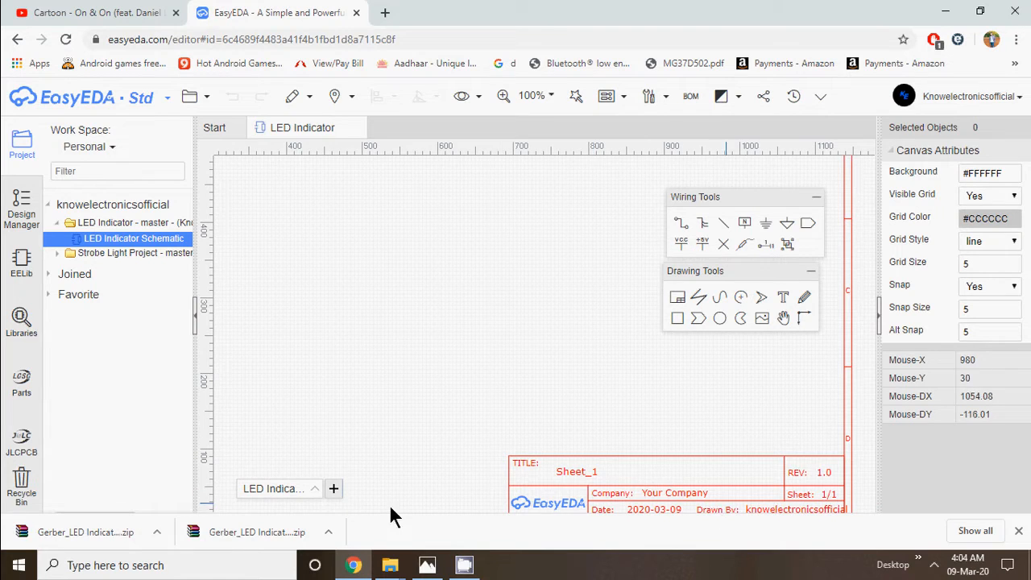
{"action": "scroll", "coordinate": [736, 493], "scroll_direction": "up", "scroll_amount": 2}
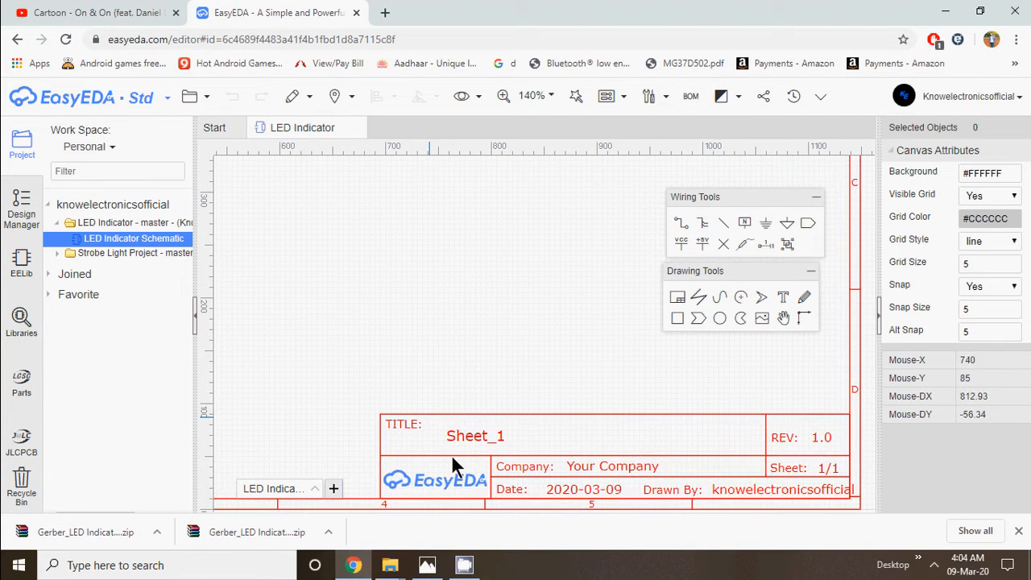
{"action": "scroll", "coordinate": [734, 481], "scroll_direction": "down", "scroll_amount": 3}
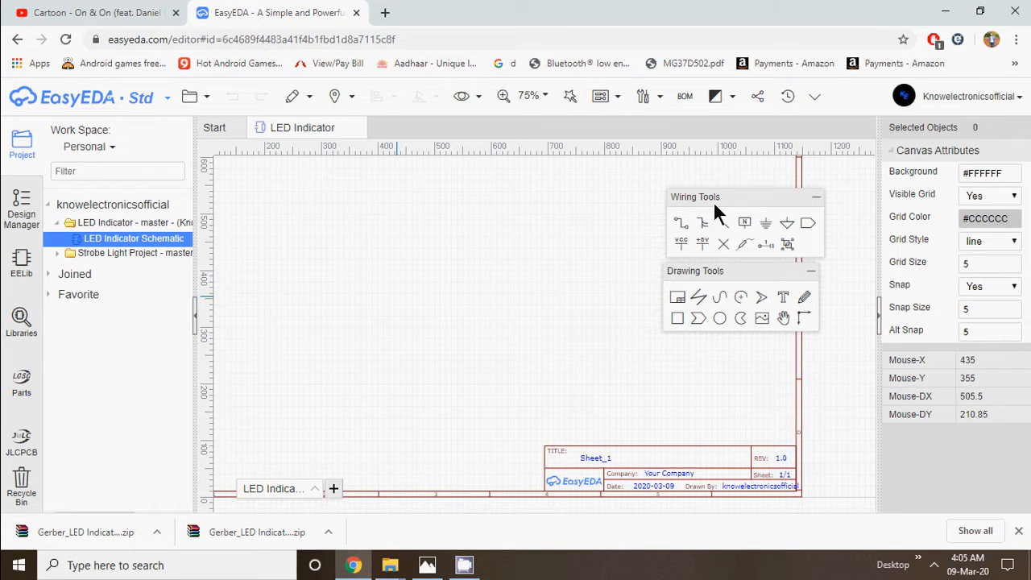
{"action": "left_click_drag", "start_coordinate": [694, 196], "coordinate": [729, 170]}
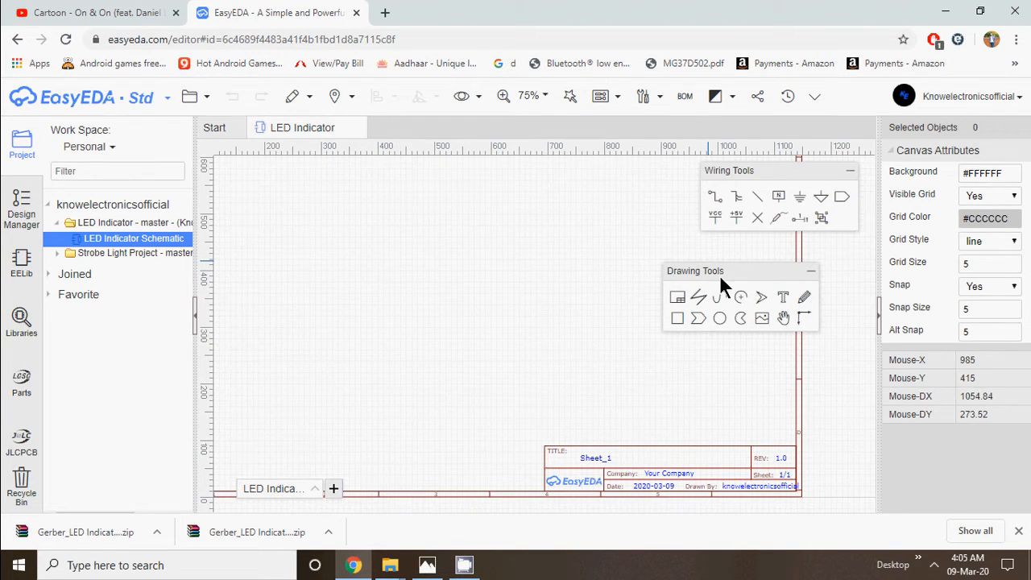
{"action": "mouse_move", "coordinate": [719, 274]}
{"action": "left_mouse_down"}
{"action": "mouse_move", "coordinate": [765, 257]}
{"action": "mouse_move", "coordinate": [747, 249]}
{"action": "mouse_move", "coordinate": [770, 248]}
{"action": "left_mouse_up"}
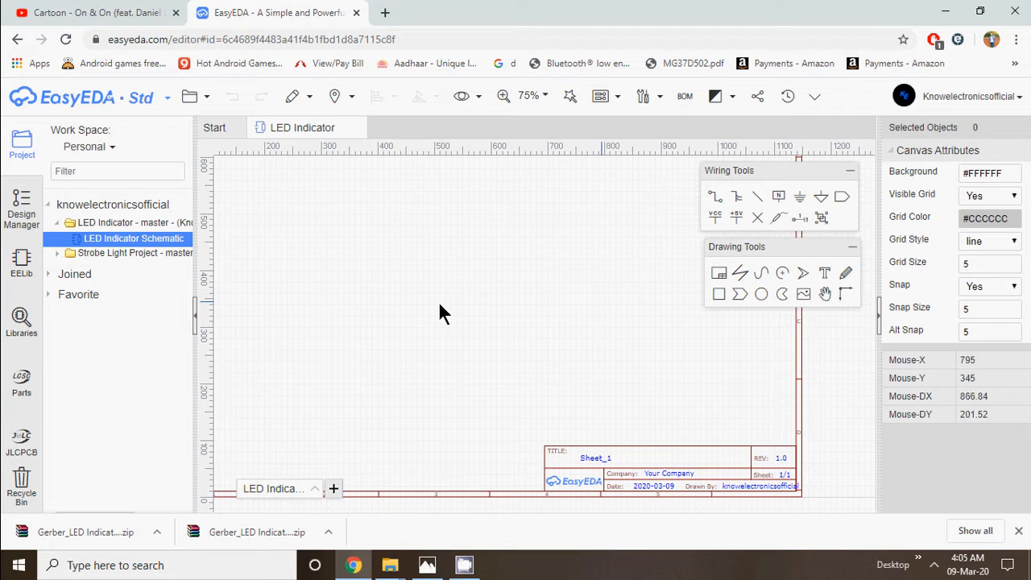
Browse the EELib component symbols from the supply flags to the miscellaneous parts.
{"action": "left_click", "coordinate": [21, 265]}
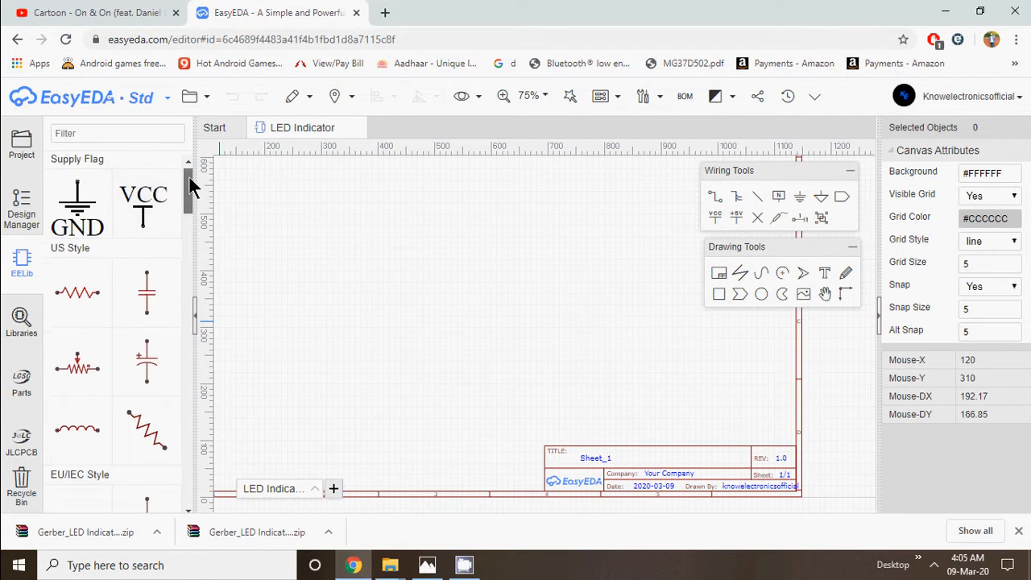
{"action": "left_click_drag", "start_coordinate": [189, 177], "coordinate": [192, 457]}
Search the schematic libraries for IC555 and try placing the SOIC-8 part IC_555 on the sheet.
{"action": "left_click", "coordinate": [16, 328]}
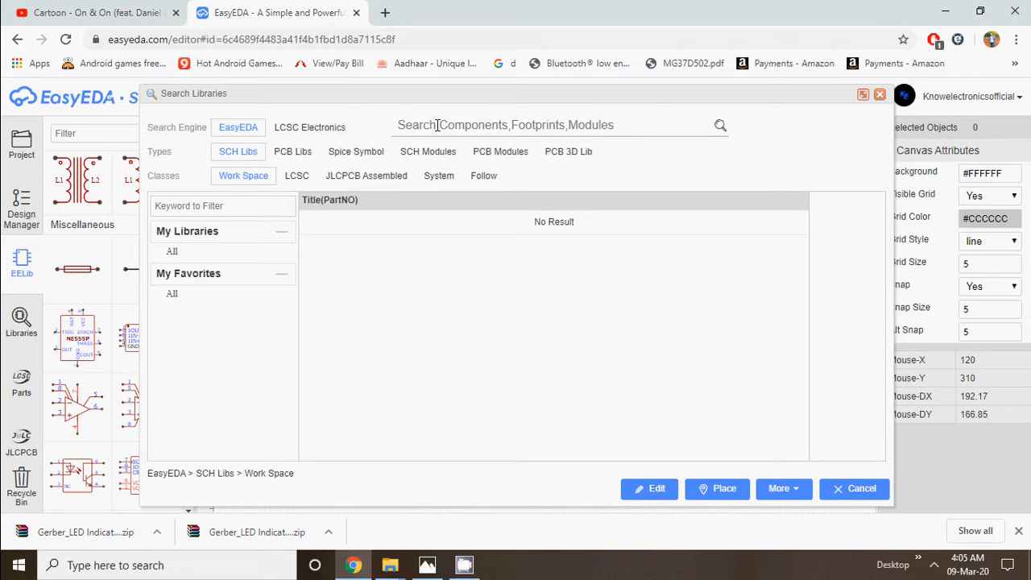
{"action": "type", "text": "IC"}
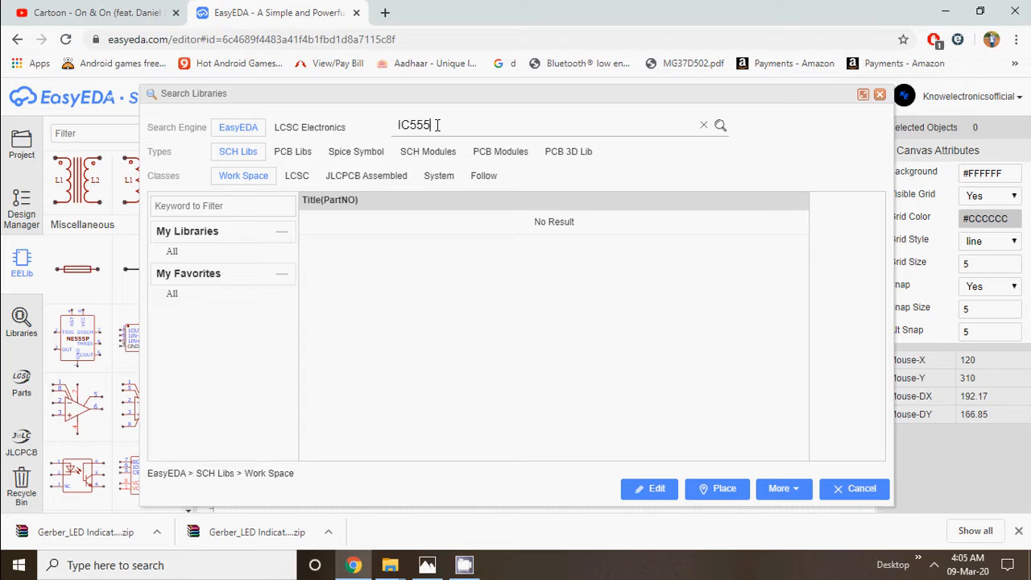
{"action": "type", "text": "555"}
{"action": "key", "text": "Return"}
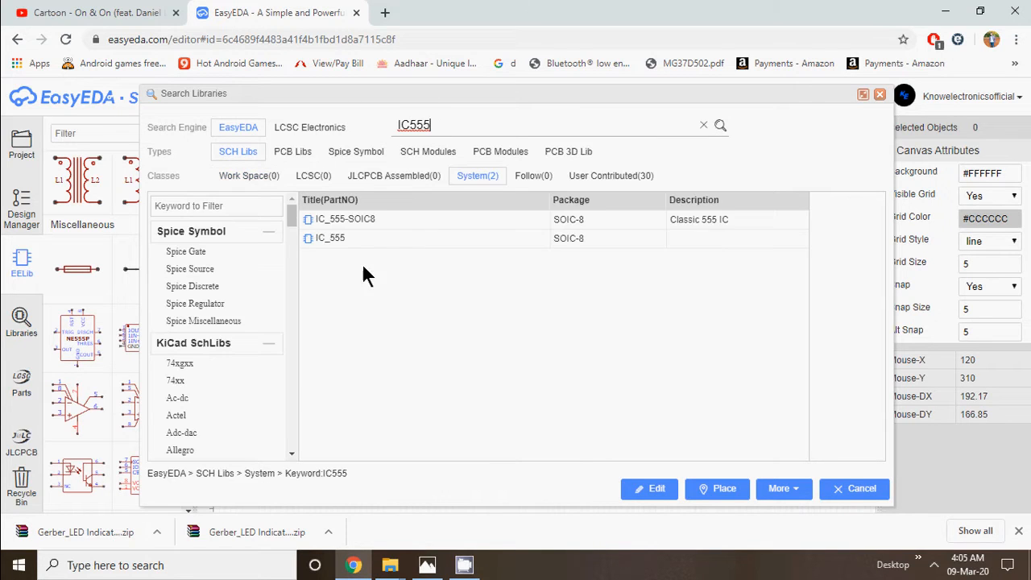
{"action": "left_click", "coordinate": [336, 241]}
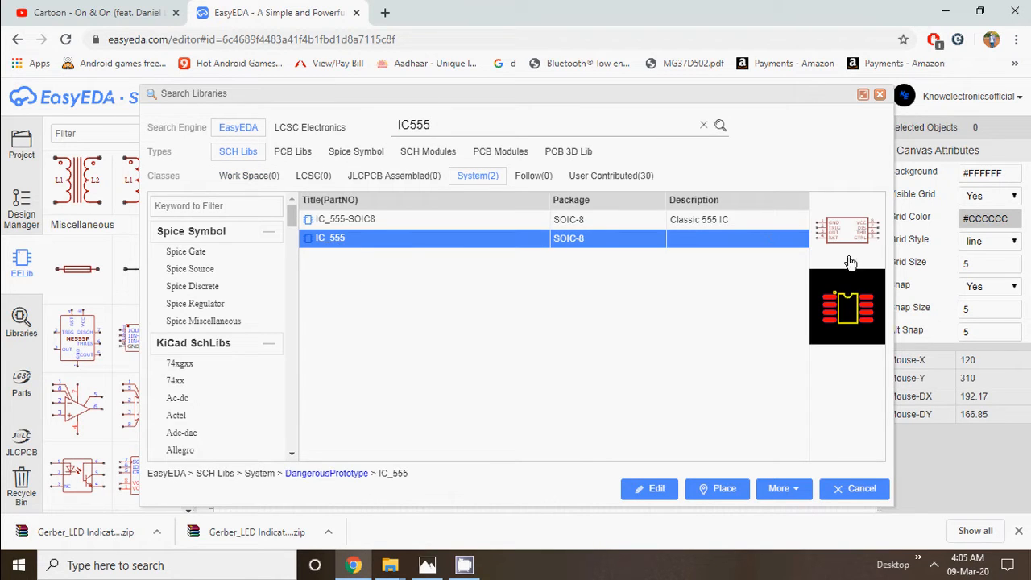
{"action": "left_click", "coordinate": [716, 488]}
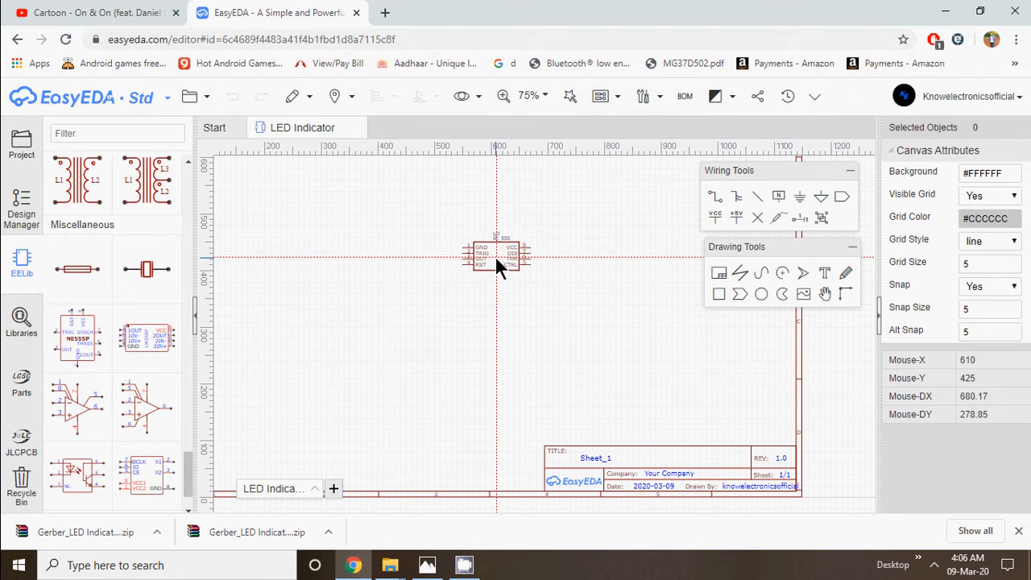
{"action": "key", "text": "Escape"}
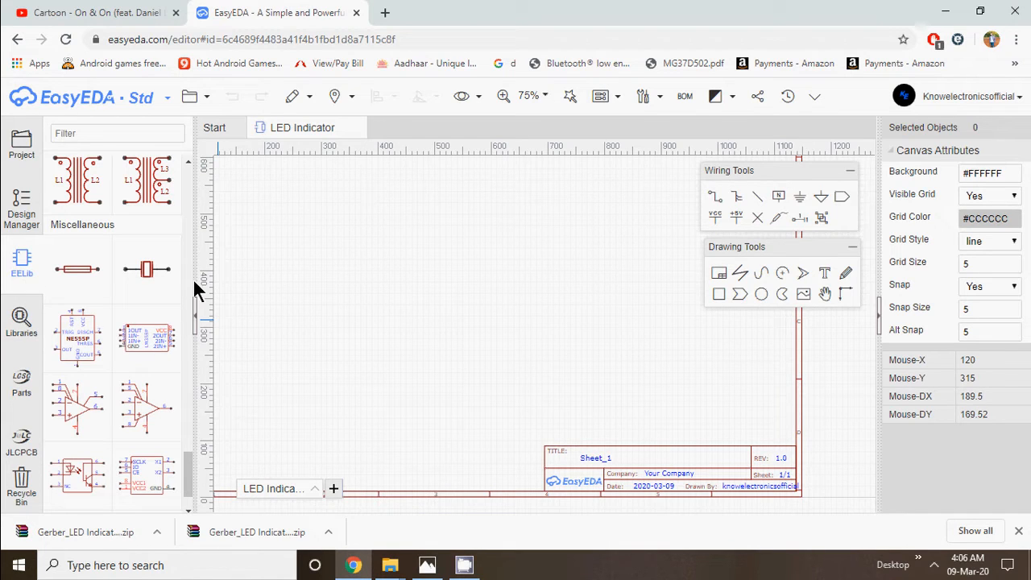
{"action": "left_click", "coordinate": [193, 323]}
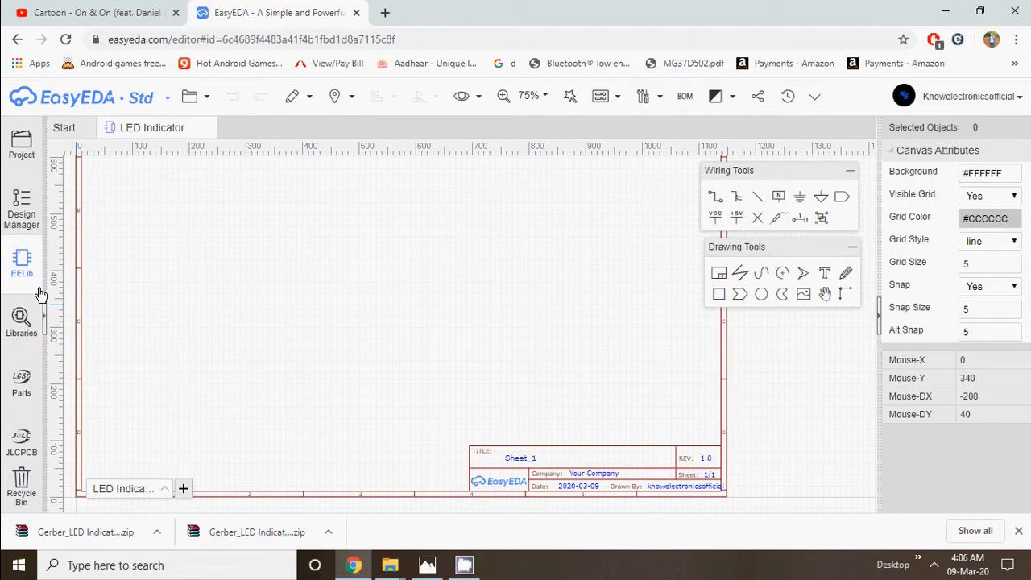
{"action": "left_click", "coordinate": [40, 319]}
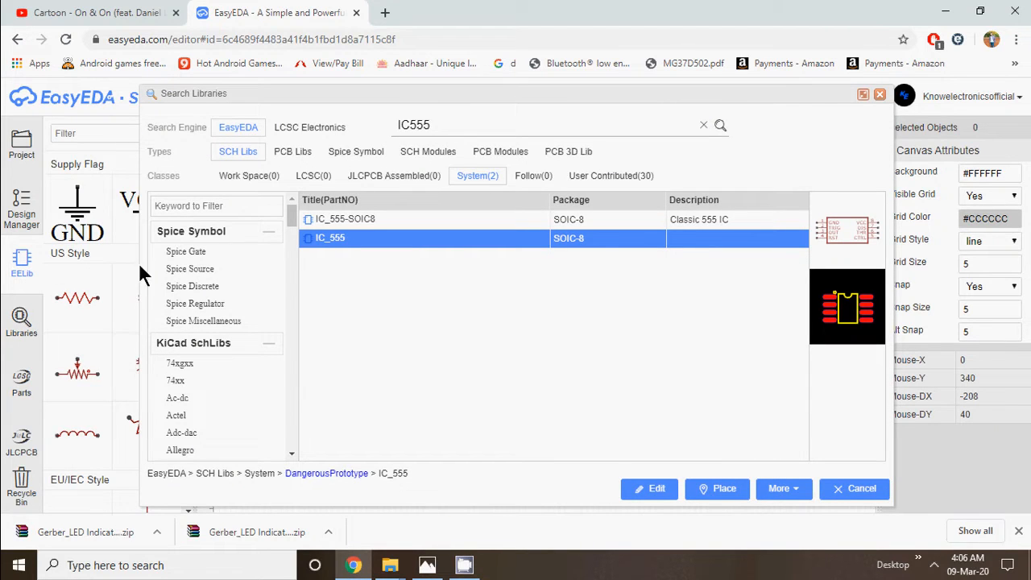
{"action": "scroll", "coordinate": [75, 334], "scroll_direction": "down", "scroll_amount": 3}
{"action": "scroll", "coordinate": [75, 334], "scroll_direction": "up", "scroll_amount": 3}
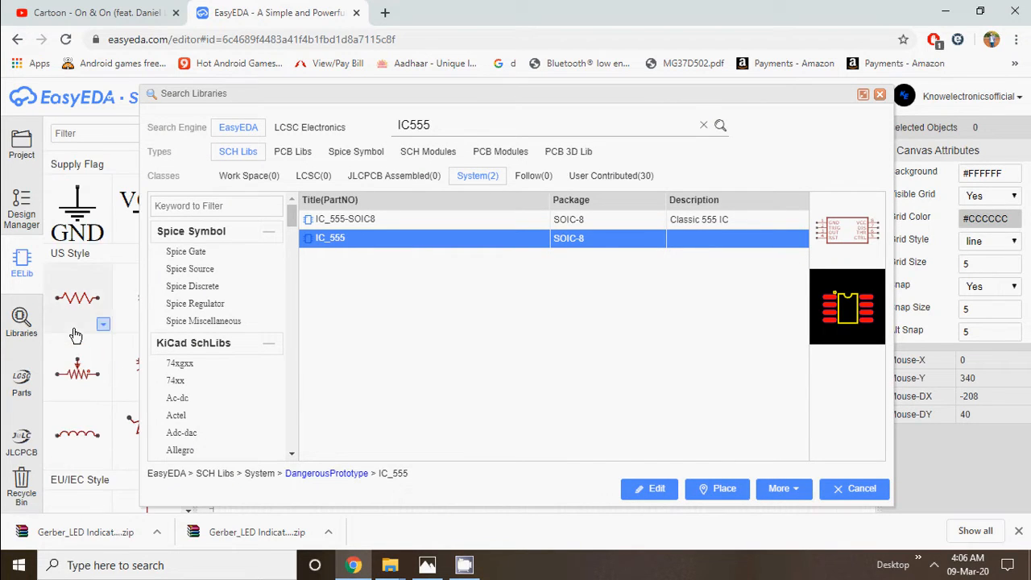
{"action": "scroll", "coordinate": [80, 319], "scroll_direction": "down", "scroll_amount": 3}
{"action": "scroll", "coordinate": [81, 314], "scroll_direction": "up", "scroll_amount": 3}
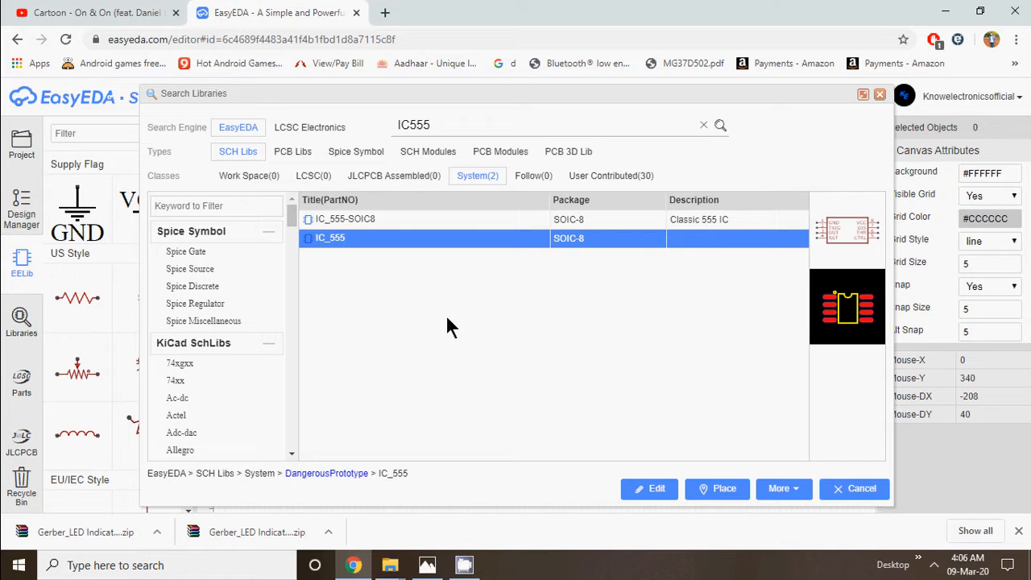
Close the library search and place a US-style resistor and a battery near each other on the sheet, the battery lower left of the resistor.
{"action": "key", "text": "Escape"}
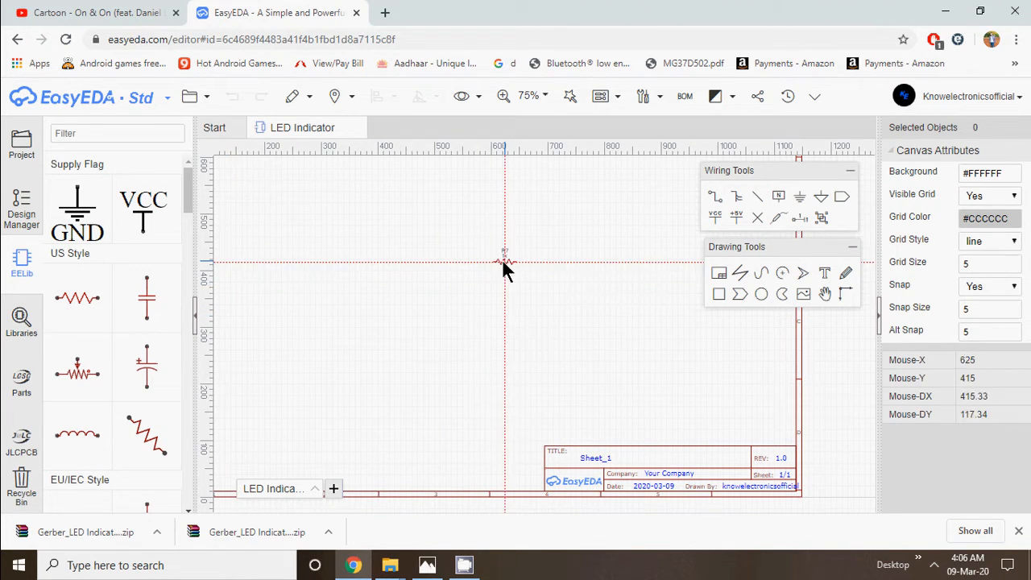
{"action": "left_click", "coordinate": [475, 255]}
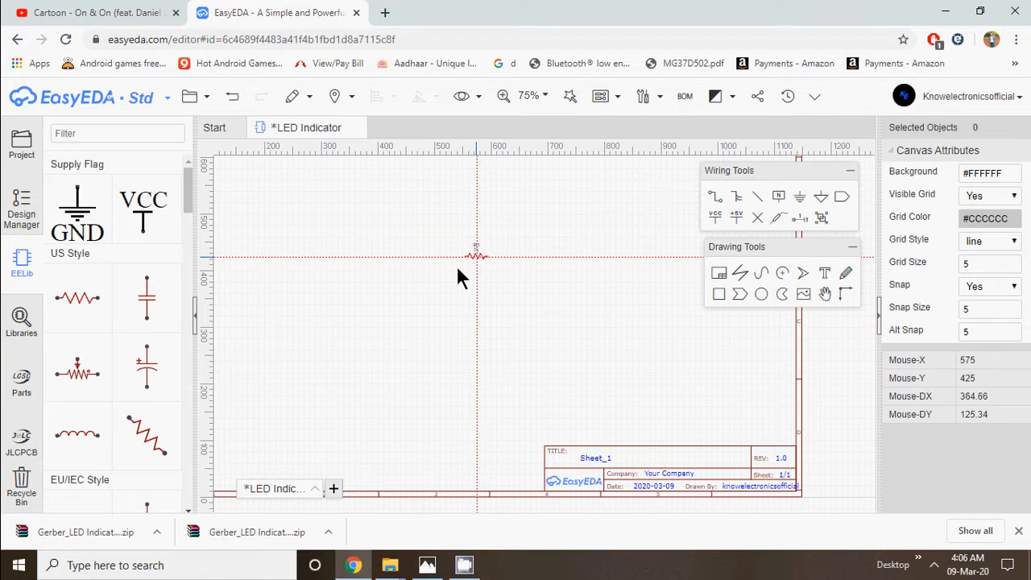
{"action": "scroll", "coordinate": [110, 338], "scroll_direction": "down", "scroll_amount": 3}
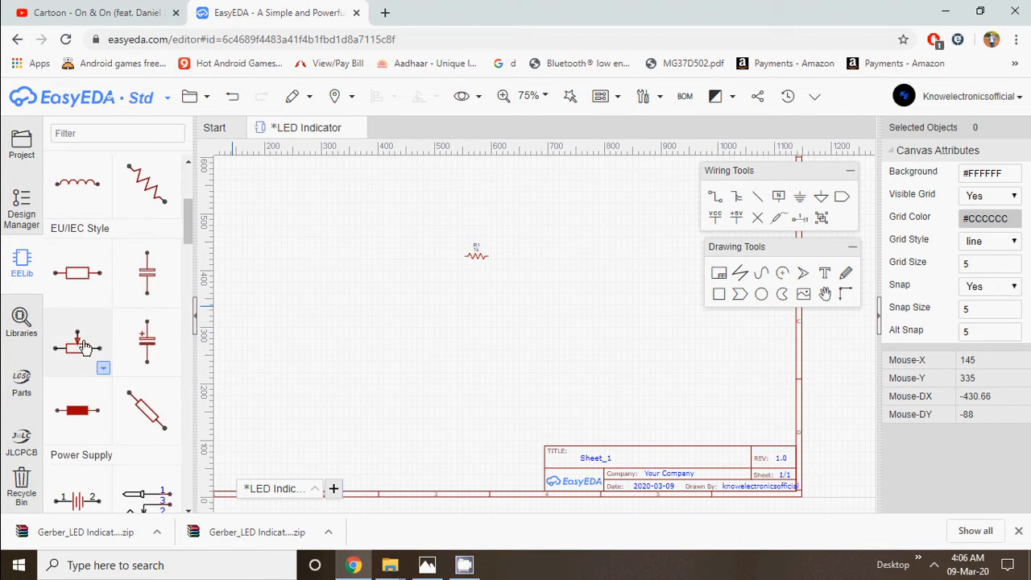
{"action": "scroll", "coordinate": [110, 338], "scroll_direction": "down", "scroll_amount": 3}
{"action": "left_click", "coordinate": [165, 369]}
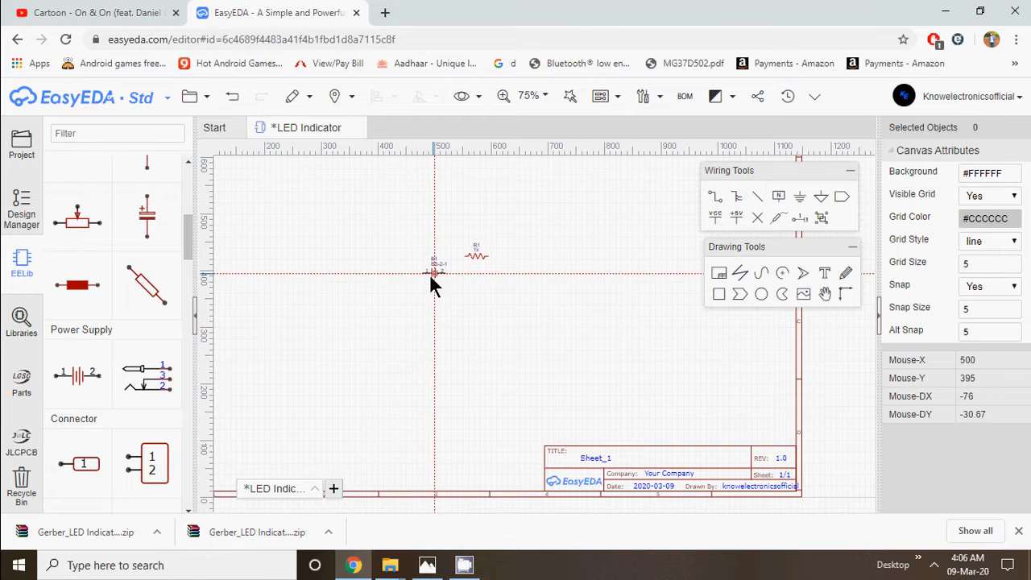
{"action": "left_click", "coordinate": [429, 280]}
Place an LED from the EELib diodes group on the sheet, to the lower right of resistor R1.
{"action": "scroll", "coordinate": [111, 381], "scroll_direction": "down", "scroll_amount": 5}
{"action": "scroll", "coordinate": [111, 381], "scroll_direction": "down", "scroll_amount": 6}
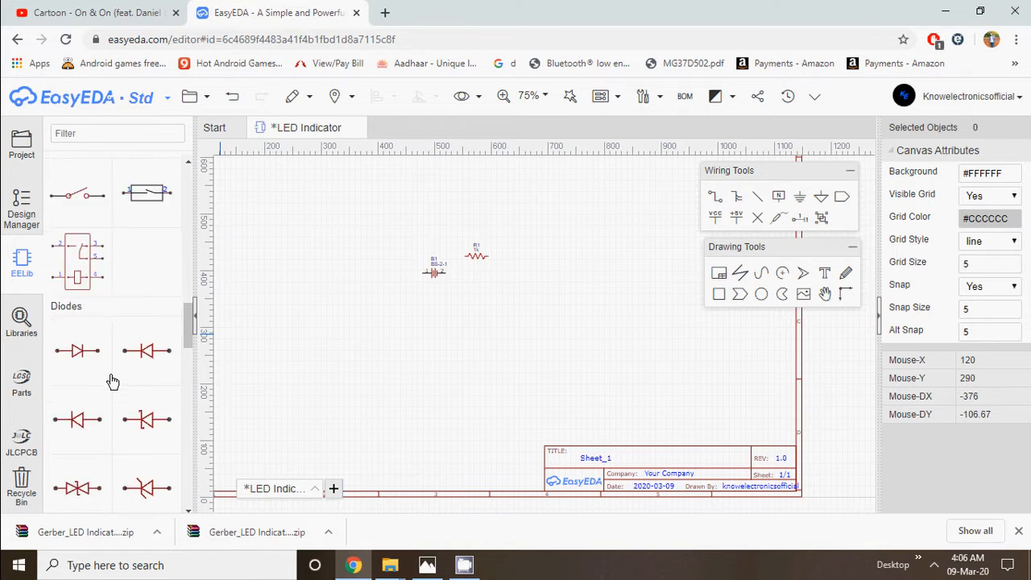
{"action": "left_click", "coordinate": [93, 381]}
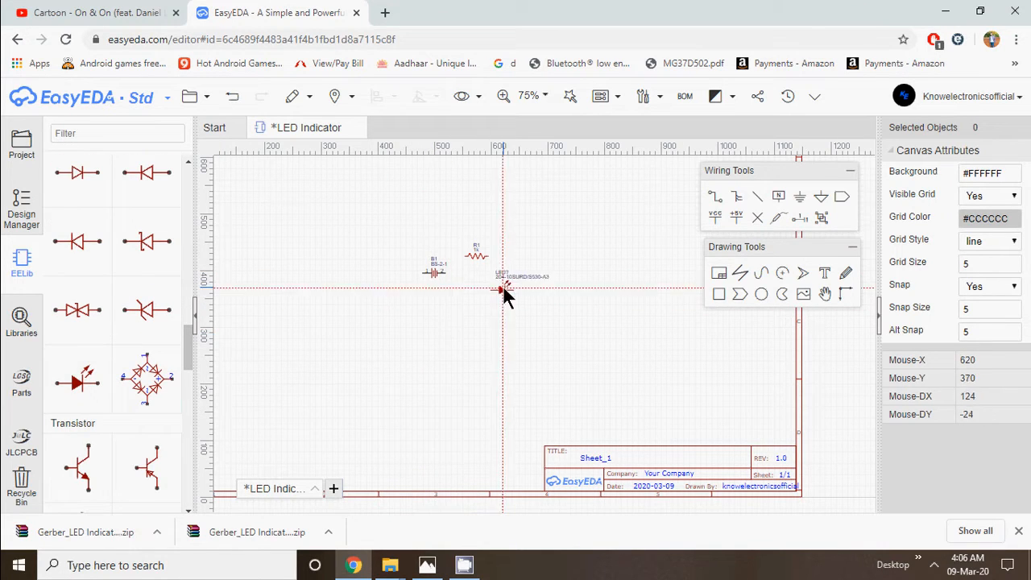
{"action": "left_click", "coordinate": [510, 280]}
Rotate LED1 until it stands vertically with its anode at the top, and shift it slightly to sit below and right of R1.
{"action": "scroll", "coordinate": [481, 278], "scroll_direction": "up", "scroll_amount": 5}
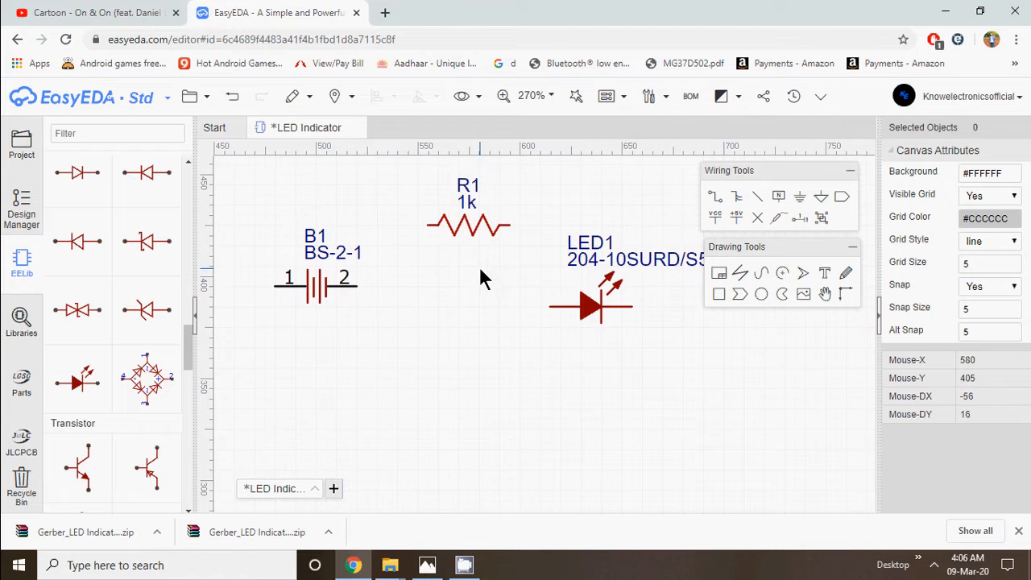
{"action": "left_click", "coordinate": [588, 307]}
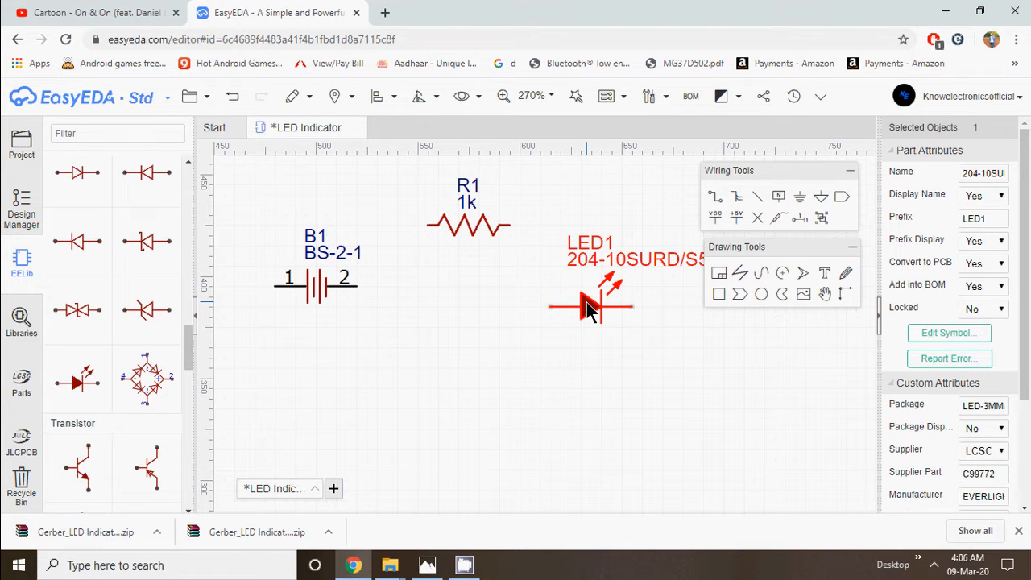
{"action": "key", "text": "space"}
{"action": "key", "text": "space"}
{"action": "key", "text": "space"}
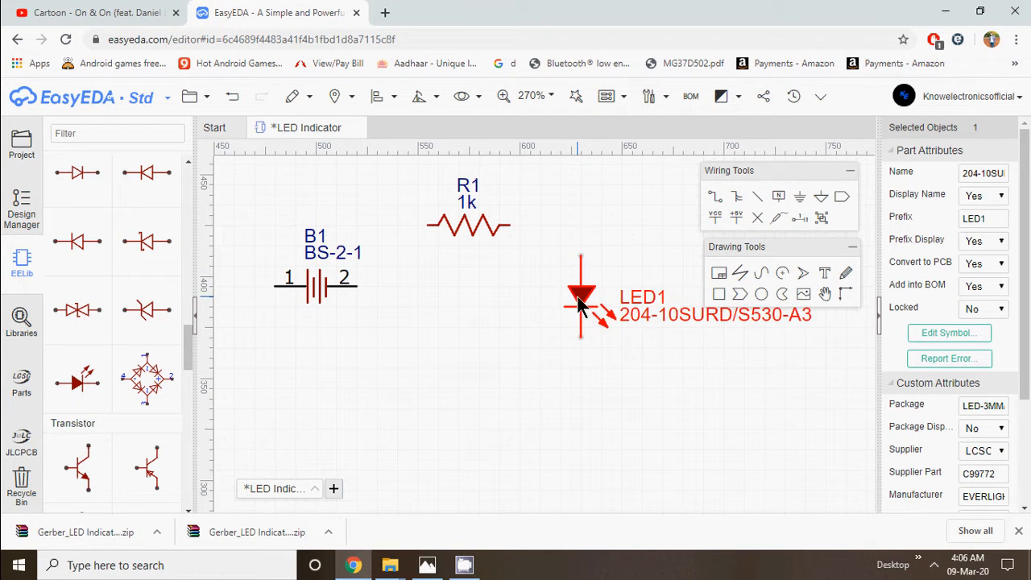
{"action": "mouse_move", "coordinate": [577, 297]}
{"action": "left_mouse_down"}
{"action": "mouse_move", "coordinate": [595, 255]}
{"action": "mouse_move", "coordinate": [585, 297]}
{"action": "left_mouse_up"}
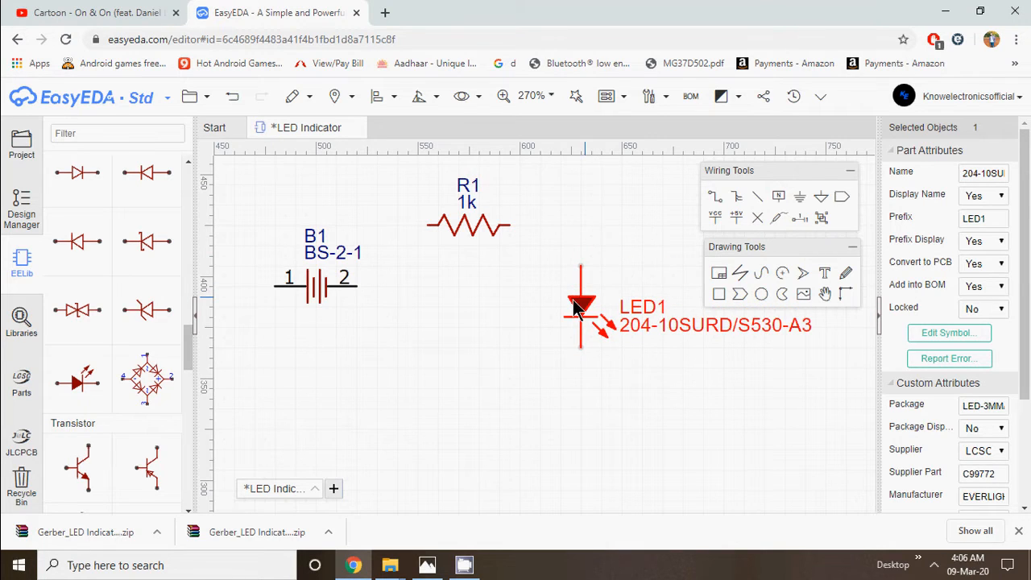
Rotate battery B1 to vertical with pin 1 at the top and move it closer to R1, level with LED1.
{"action": "left_click", "coordinate": [316, 284]}
{"action": "key", "text": "space"}
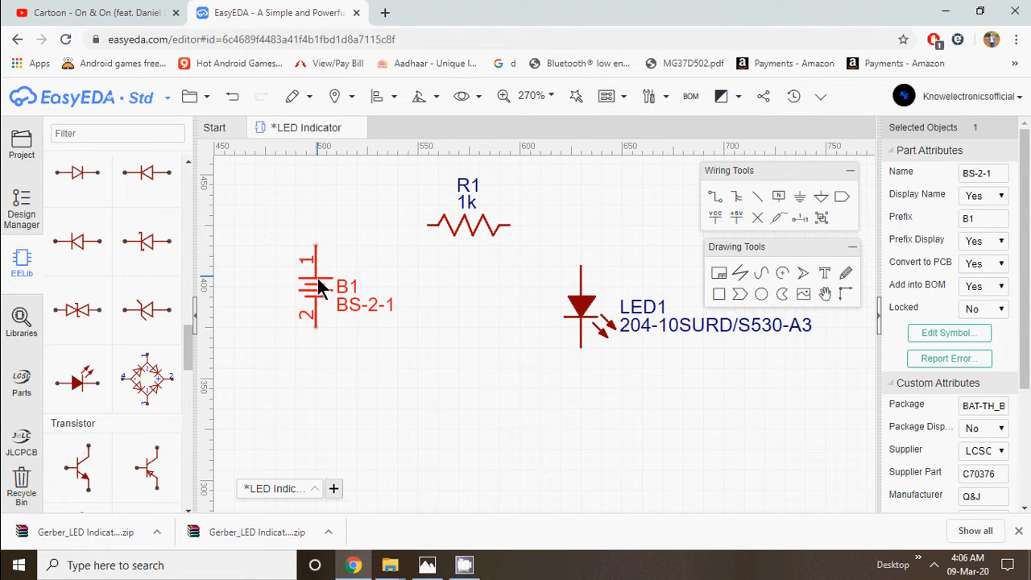
{"action": "left_click_drag", "start_coordinate": [319, 293], "coordinate": [359, 304]}
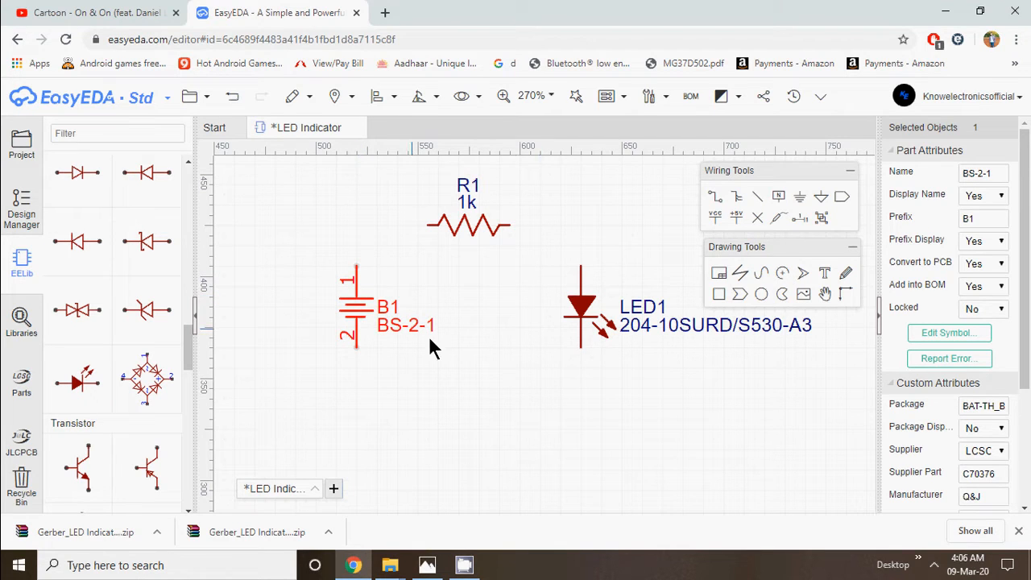
{"action": "left_click", "coordinate": [519, 344]}
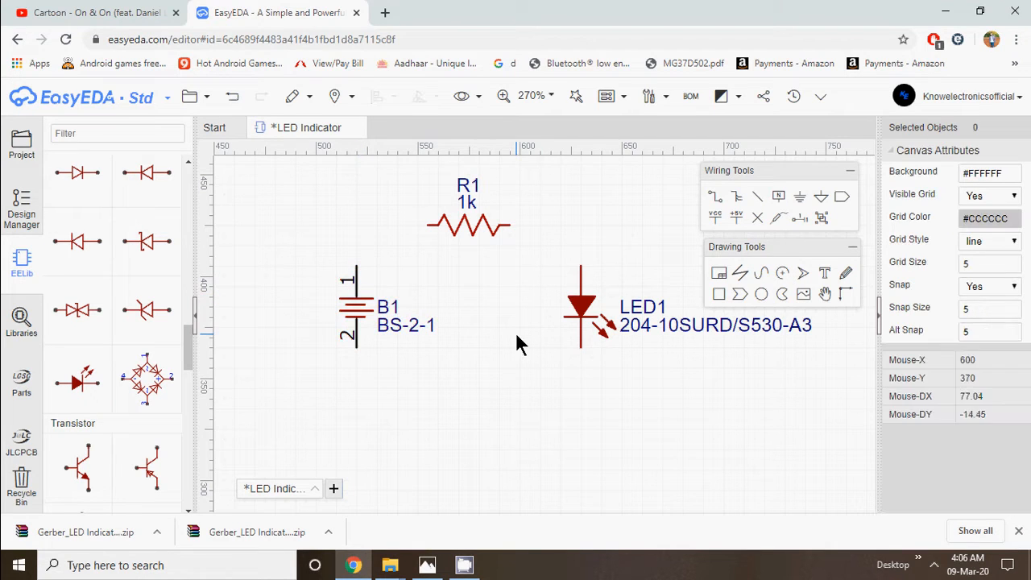
Wire pin 1 of battery B1 to the left end of R1, and the right end of R1 to the anode of LED1.
{"action": "left_click", "coordinate": [714, 199]}
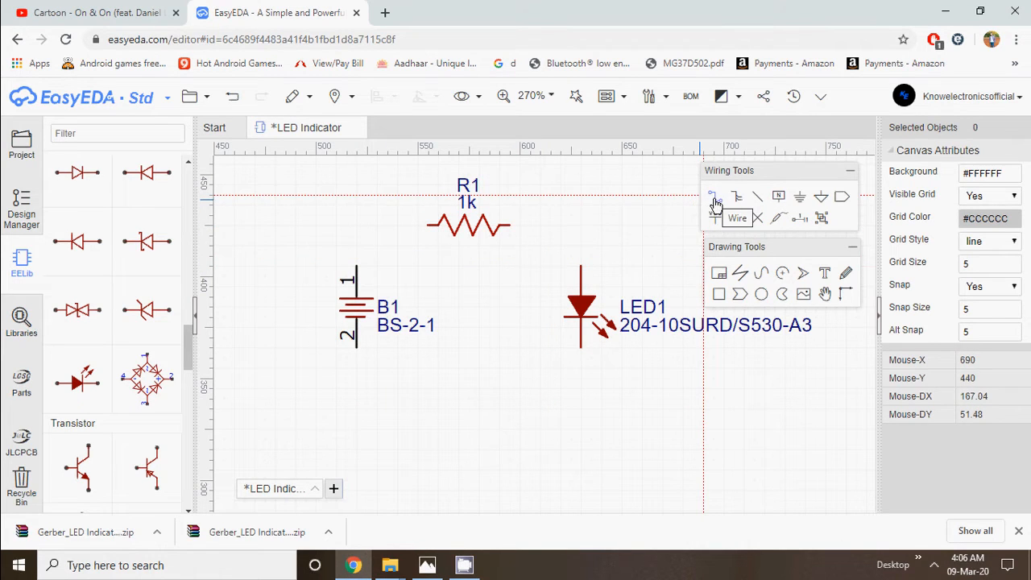
{"action": "left_click", "coordinate": [355, 266]}
{"action": "left_click", "coordinate": [426, 225]}
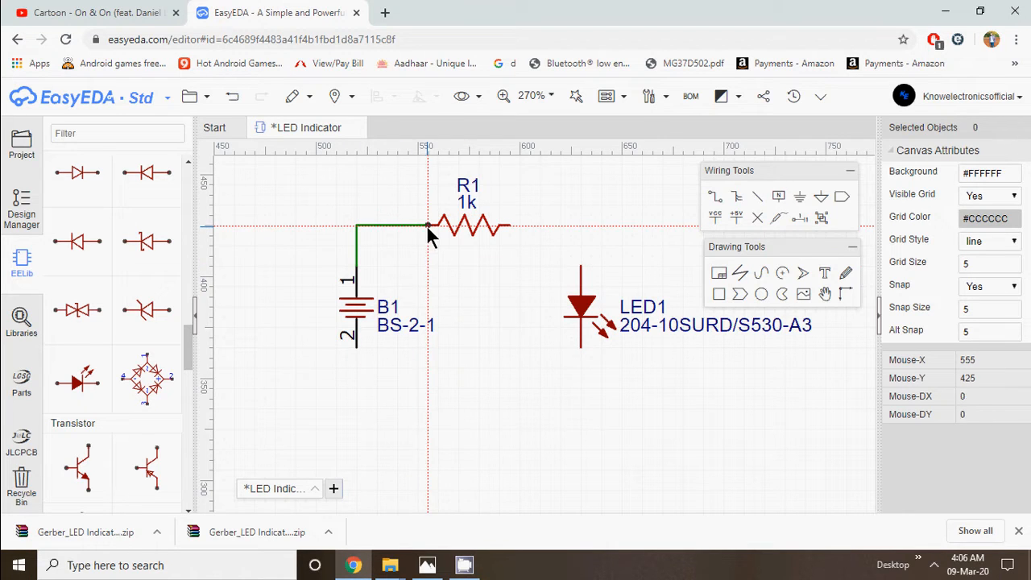
{"action": "left_click", "coordinate": [510, 227]}
{"action": "left_click", "coordinate": [580, 267]}
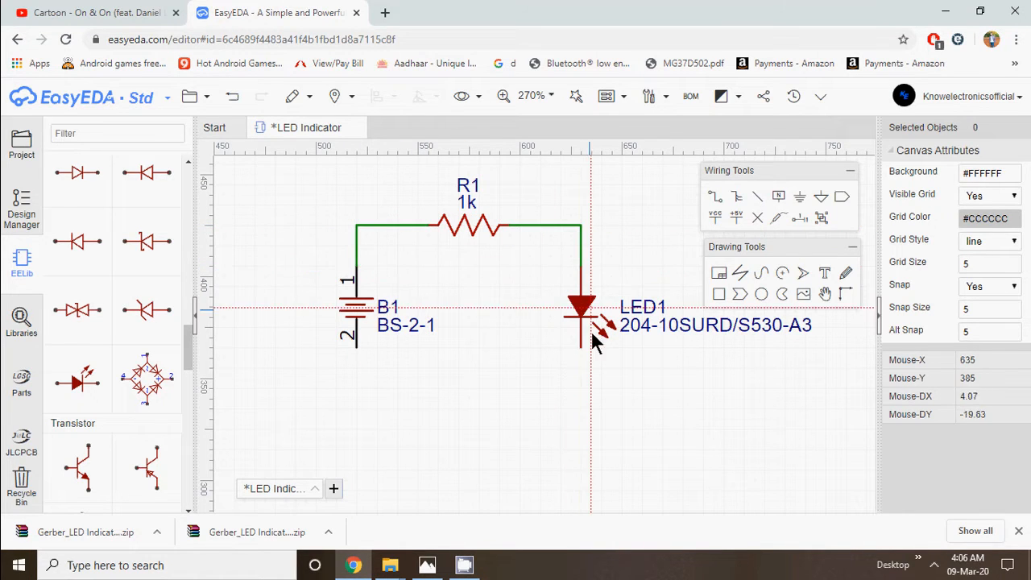
Wire the cathode of LED1 back to pin 2 of battery B1 to close the circuit loop.
{"action": "left_click", "coordinate": [568, 357]}
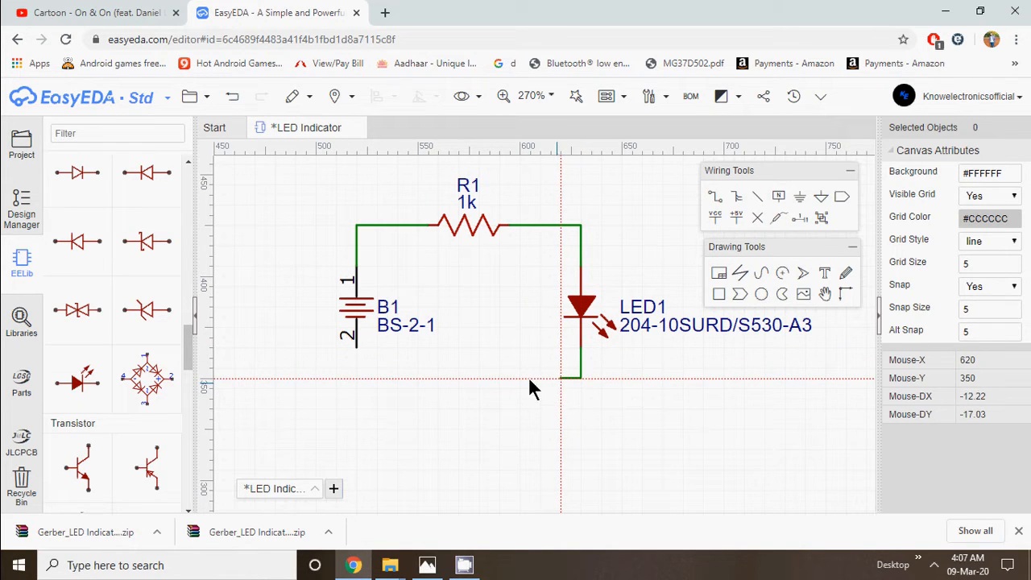
{"action": "left_click", "coordinate": [356, 377]}
{"action": "left_click", "coordinate": [356, 348]}
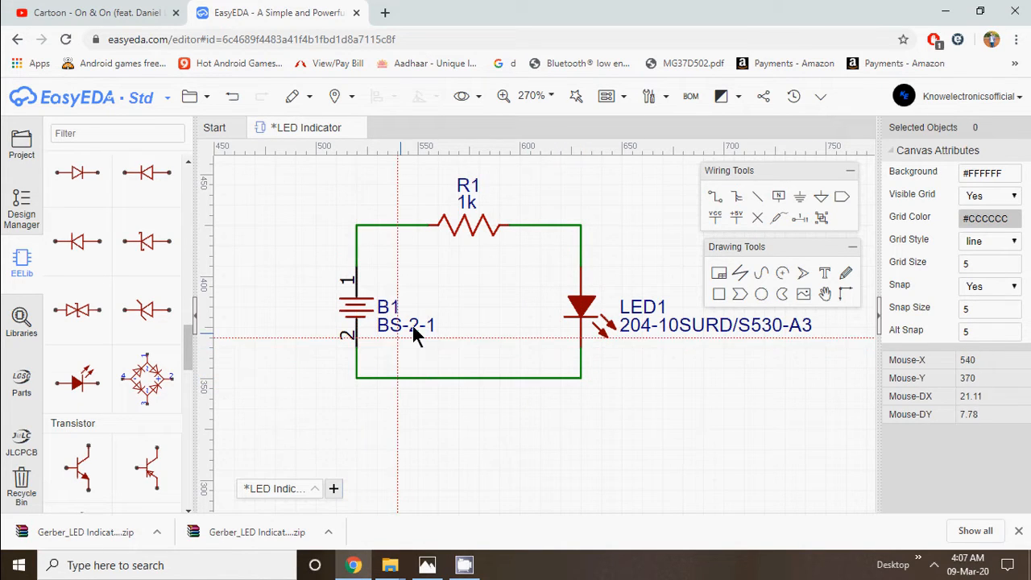
Place a GND supply flag centred below the loop and wire it to the lower wire between B1 and LED1.
{"action": "left_click_drag", "start_coordinate": [187, 349], "coordinate": [186, 181]}
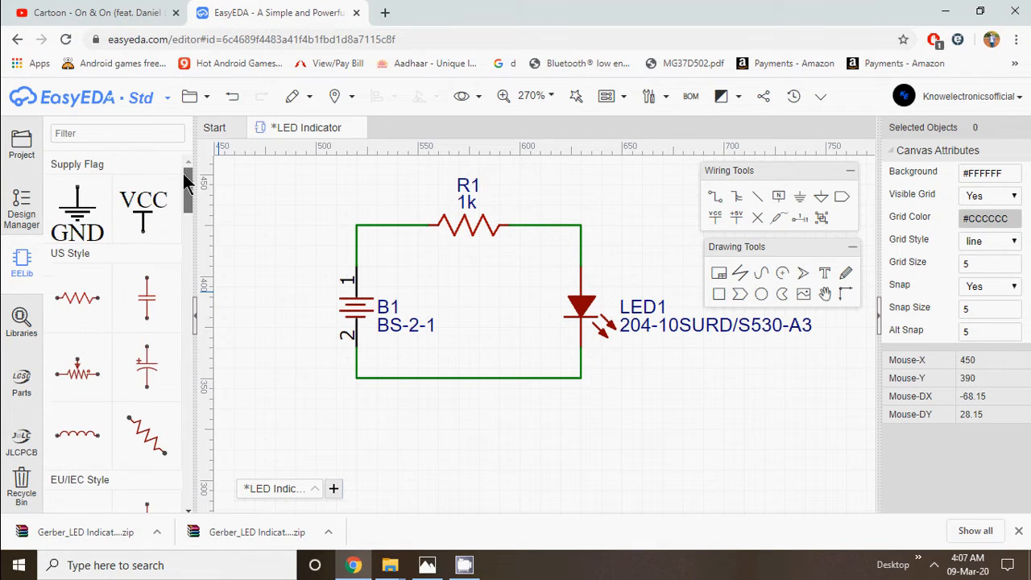
{"action": "left_click", "coordinate": [78, 219]}
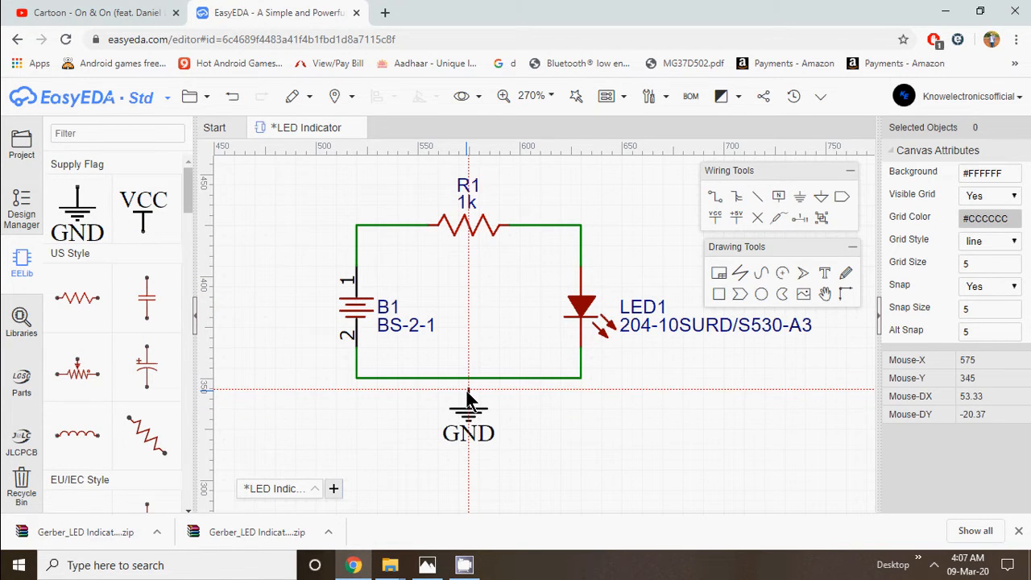
{"action": "left_click", "coordinate": [468, 400]}
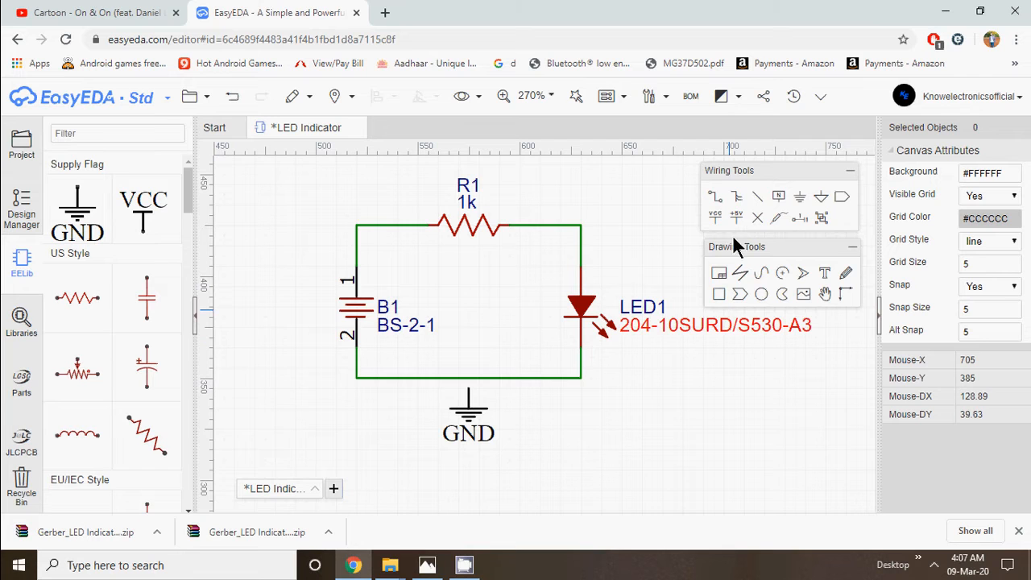
{"action": "left_click", "coordinate": [716, 197]}
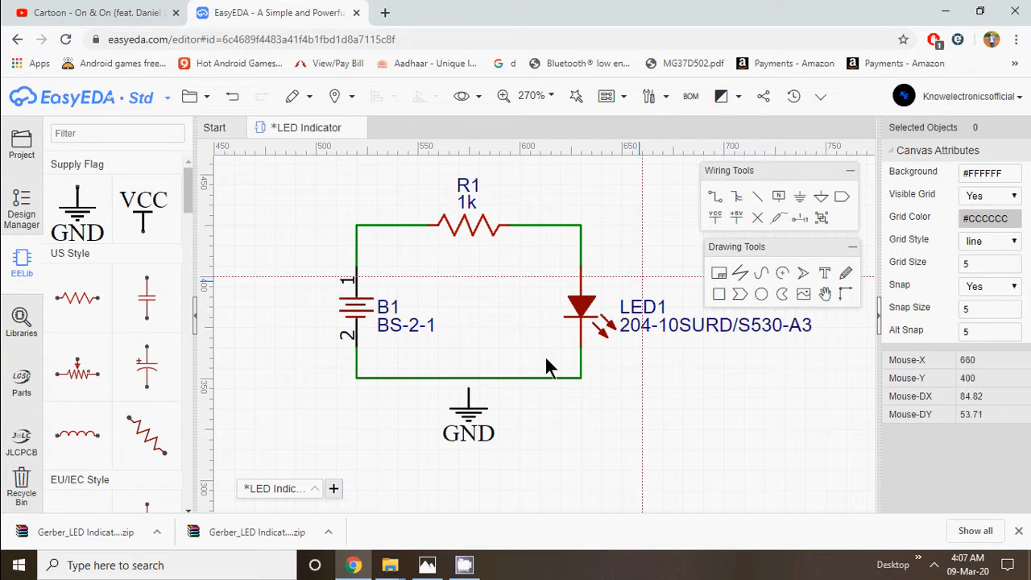
{"action": "left_click", "coordinate": [468, 391]}
{"action": "left_click", "coordinate": [467, 377]}
{"action": "key", "text": "Escape"}
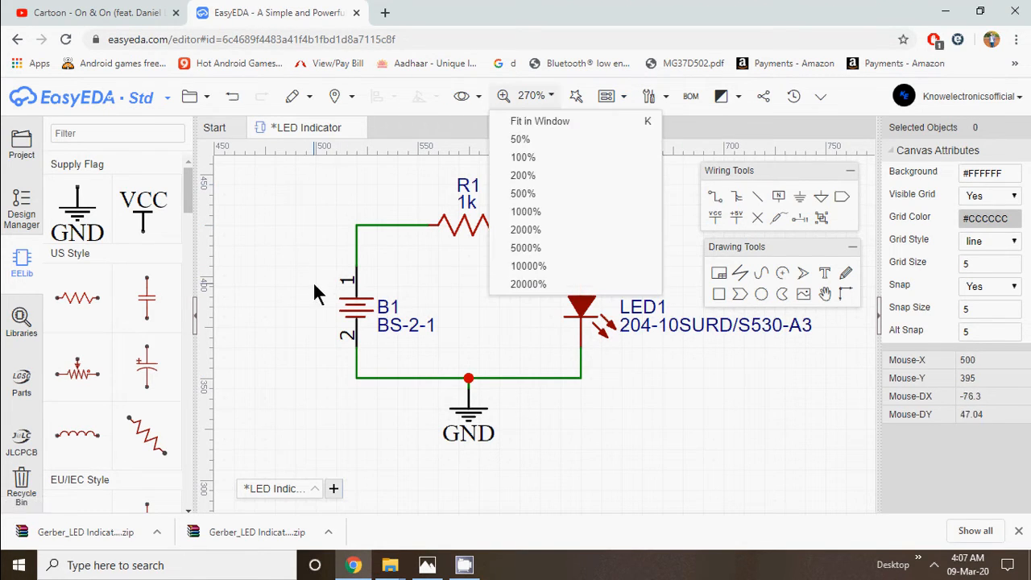
Save the LED Indicator schematic and convert it to a new PCB.
{"action": "left_click", "coordinate": [294, 251]}
{"action": "key", "text": "ctrl+s"}
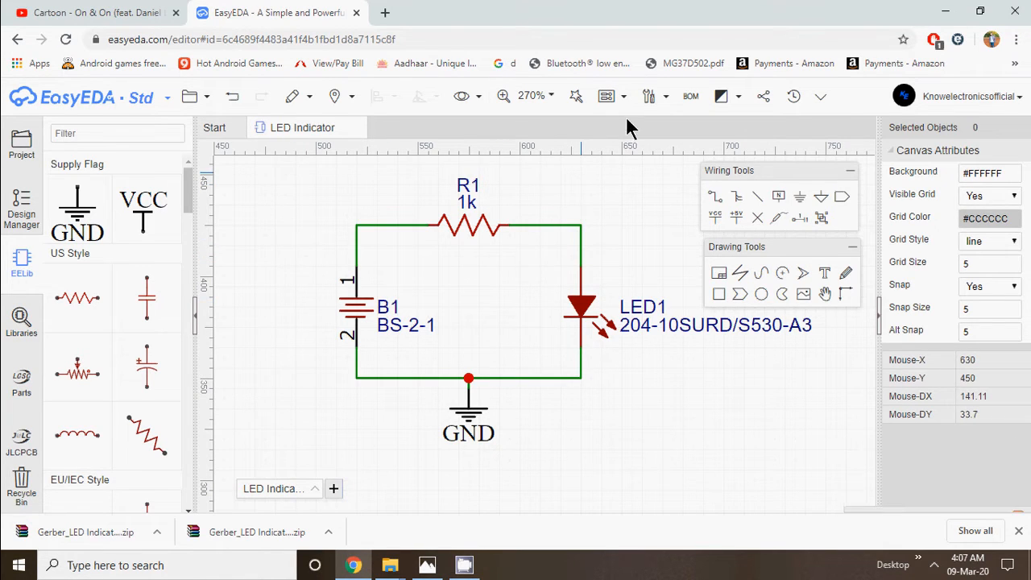
{"action": "mouse_move", "coordinate": [624, 102]}
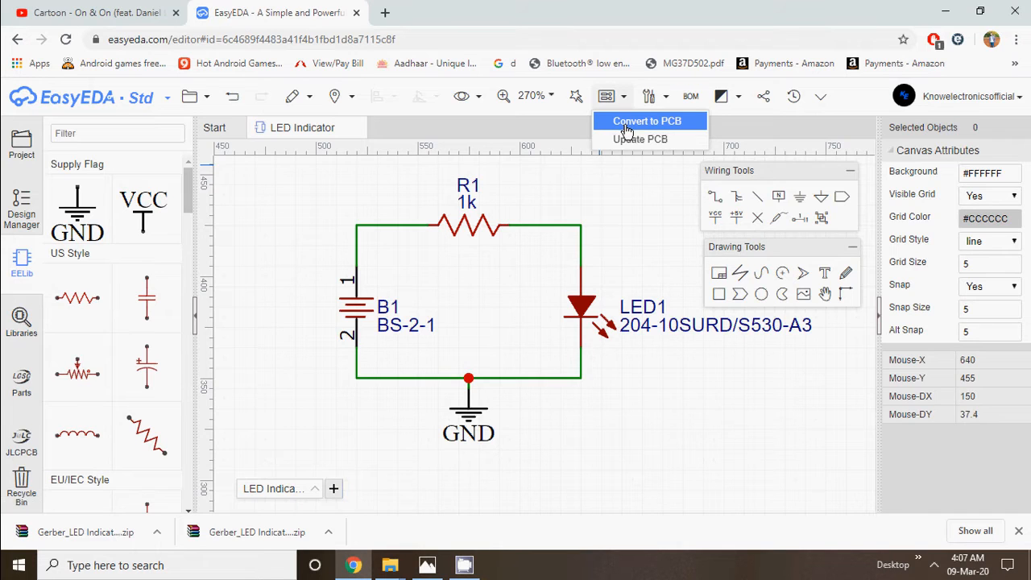
{"action": "left_click", "coordinate": [627, 127]}
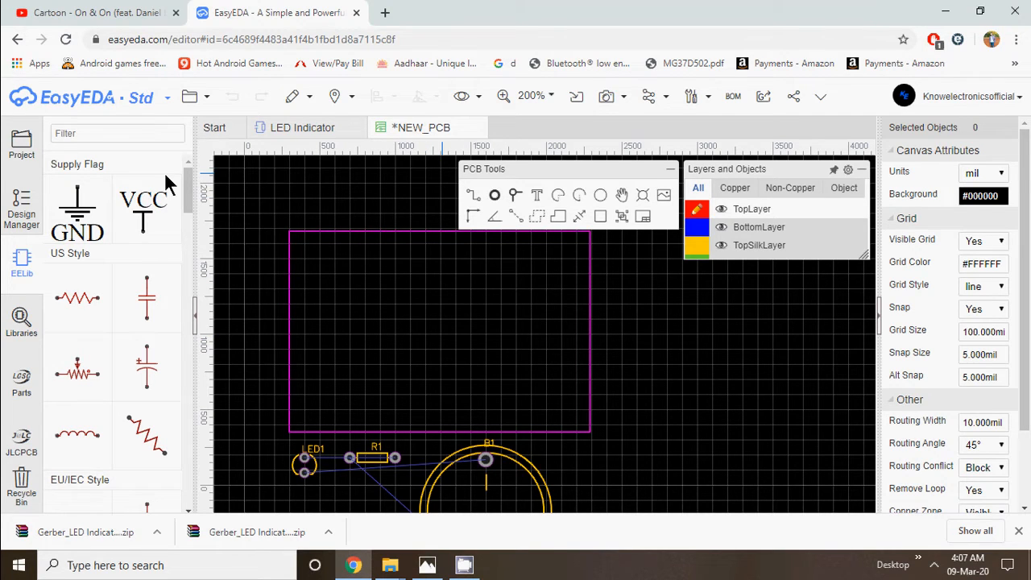
Save the new PCB in the LED Indicator project and rename the file to LED Indicator PCB.
{"action": "left_click", "coordinate": [22, 145]}
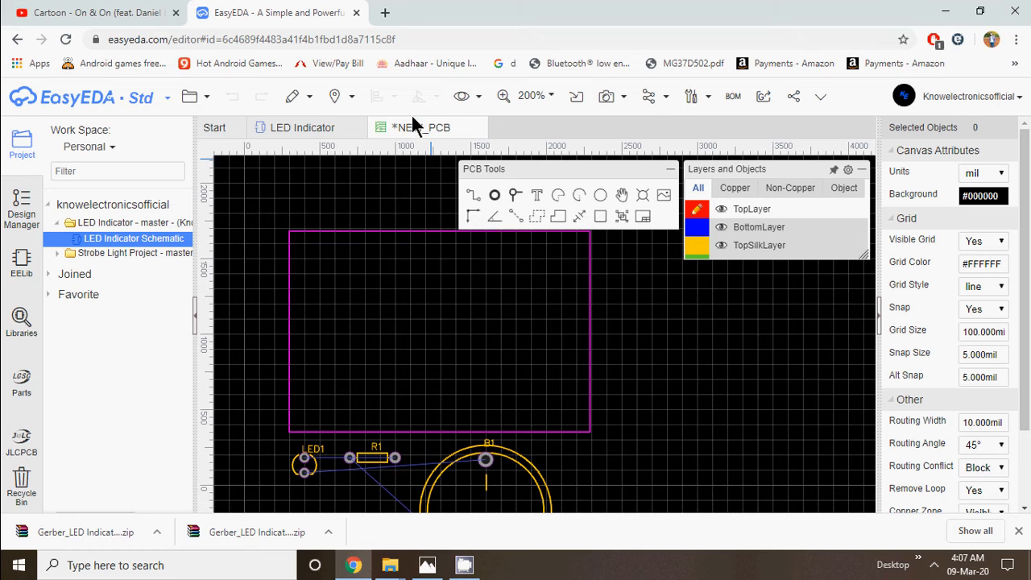
{"action": "key", "text": "ctrl+s"}
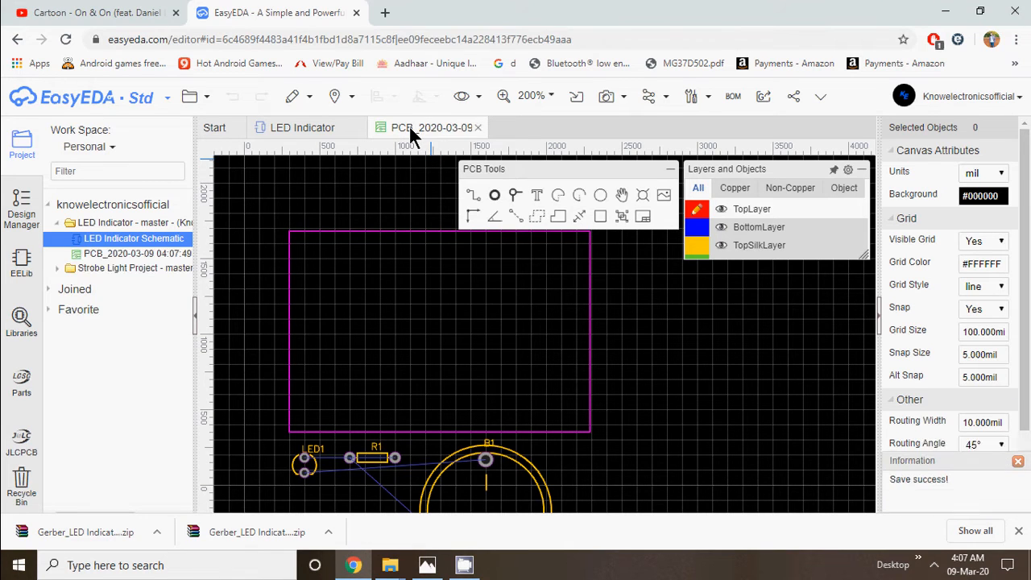
{"action": "right_click", "coordinate": [107, 256]}
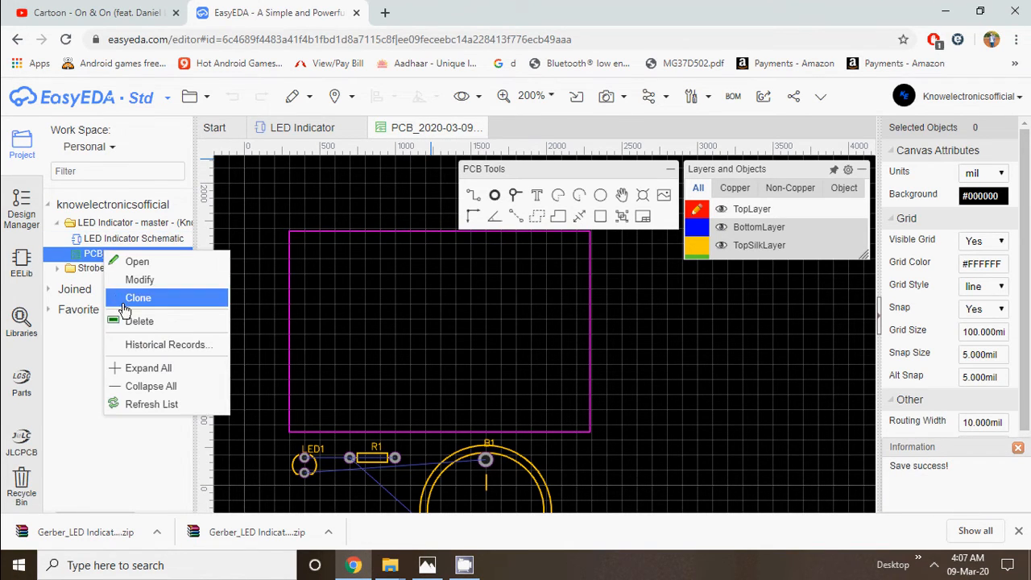
{"action": "left_click", "coordinate": [149, 278]}
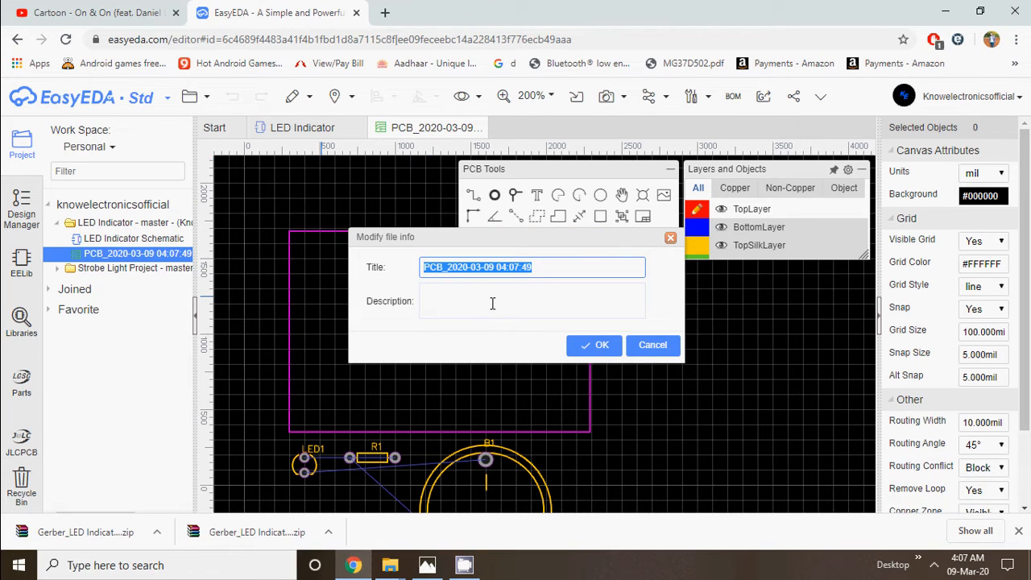
{"action": "type", "text": "LED Indicator PCB"}
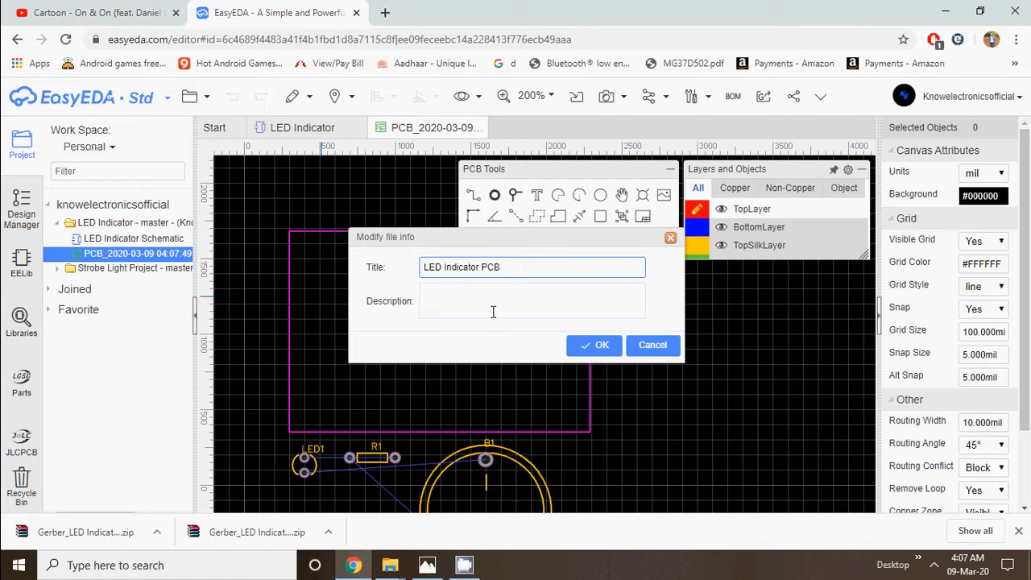
{"action": "left_click", "coordinate": [596, 345]}
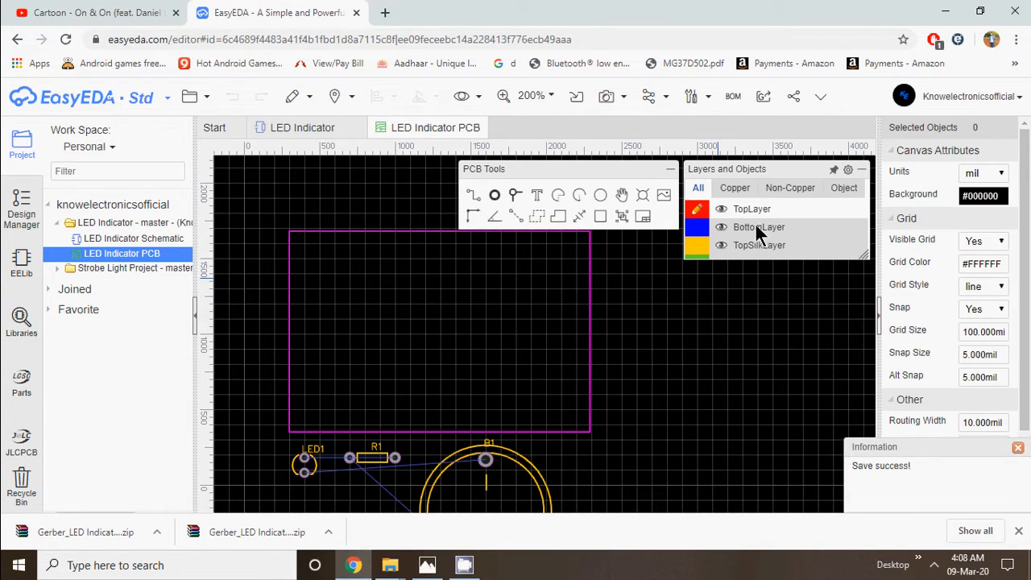
Move battery B1 into the right half of the board outline, at about X 1760, Y 1045 mil, and move the PCB Tools palette off the board.
{"action": "mouse_move", "coordinate": [745, 318]}
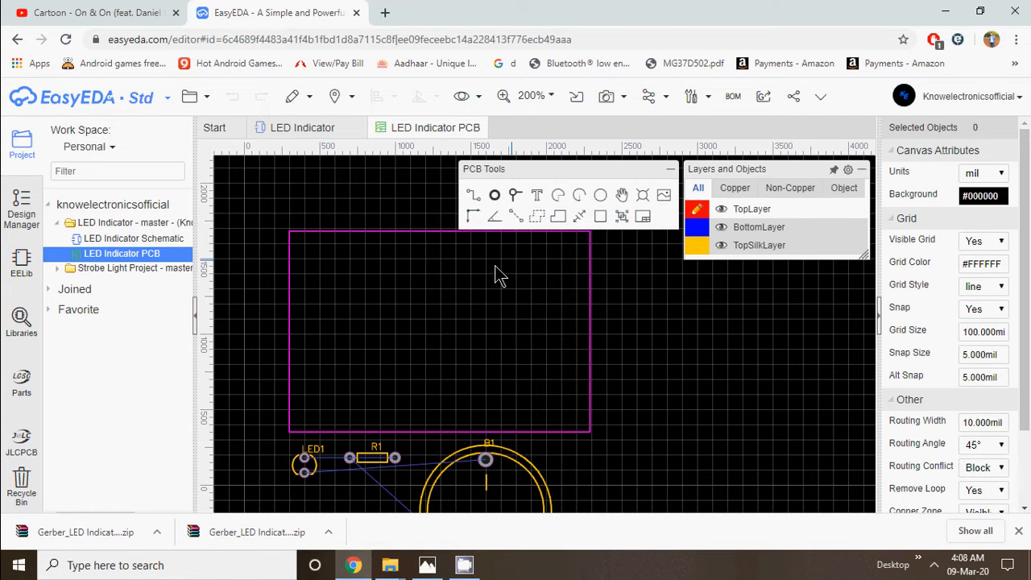
{"action": "scroll", "coordinate": [415, 339], "scroll_direction": "down", "scroll_amount": 2}
{"action": "scroll", "coordinate": [441, 451], "scroll_direction": "up", "scroll_amount": 2}
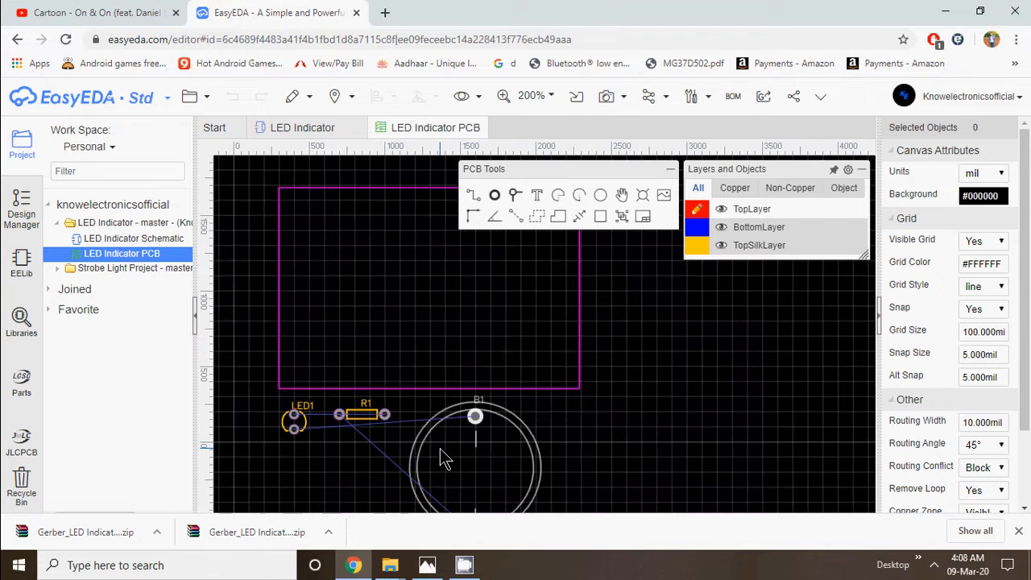
{"action": "left_click_drag", "start_coordinate": [485, 456], "coordinate": [518, 295]}
{"action": "left_click", "coordinate": [751, 272]}
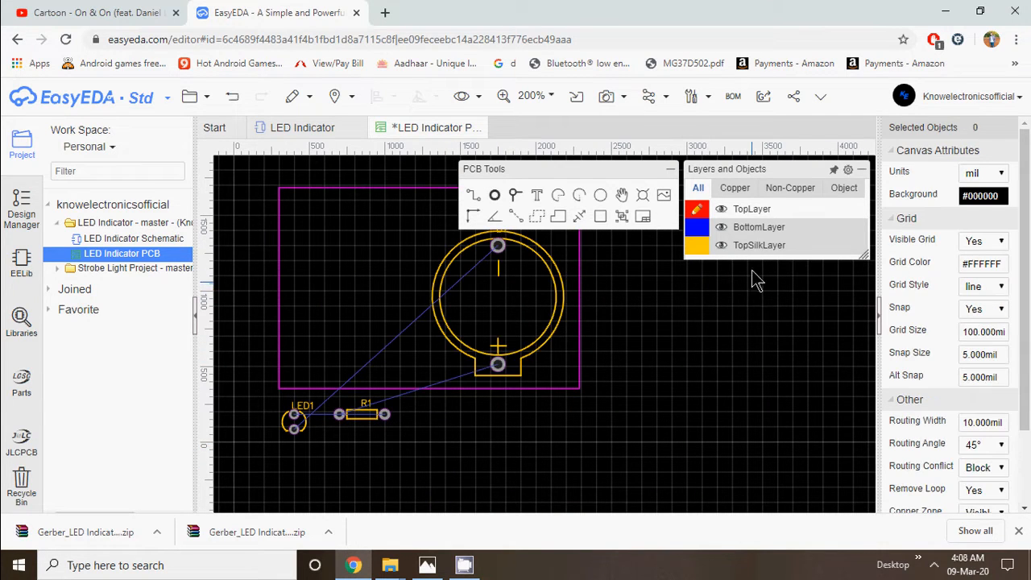
{"action": "mouse_move", "coordinate": [723, 219]}
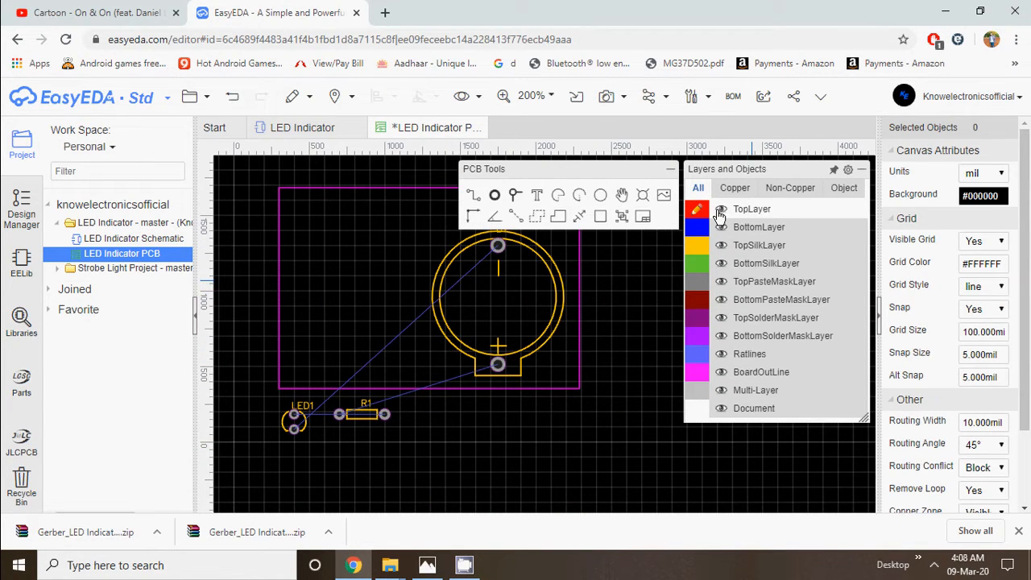
{"action": "left_click_drag", "start_coordinate": [565, 166], "coordinate": [778, 362]}
{"action": "left_click", "coordinate": [520, 281]}
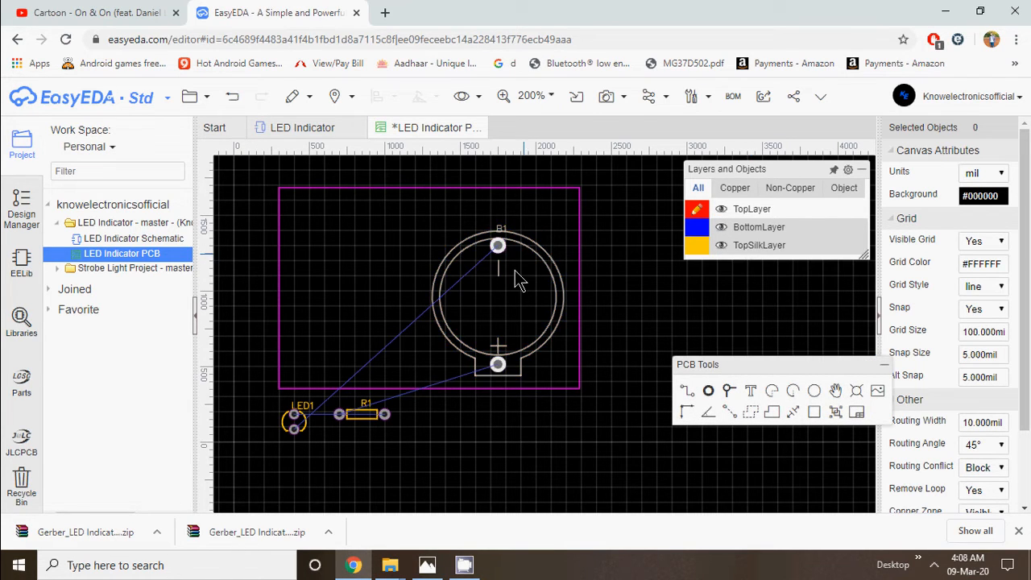
{"action": "mouse_move", "coordinate": [500, 295]}
{"action": "left_mouse_down"}
{"action": "mouse_move", "coordinate": [505, 270]}
{"action": "mouse_move", "coordinate": [491, 278]}
{"action": "left_mouse_up"}
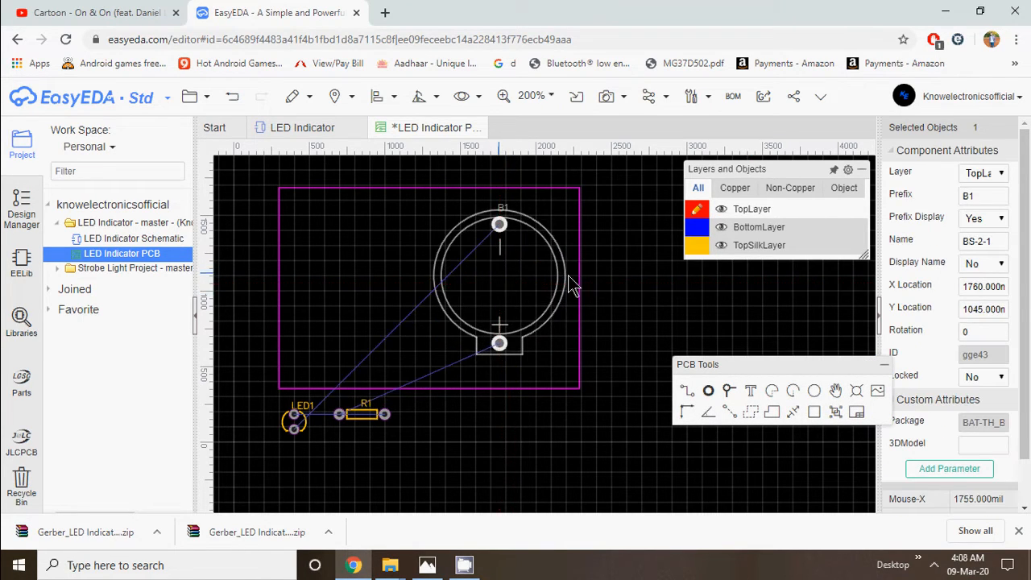
Move LED1 into the upper-left area of the board outline, at about X 660, Y 1390 mil, and rotate it to 180°.
{"action": "mouse_move", "coordinate": [701, 212]}
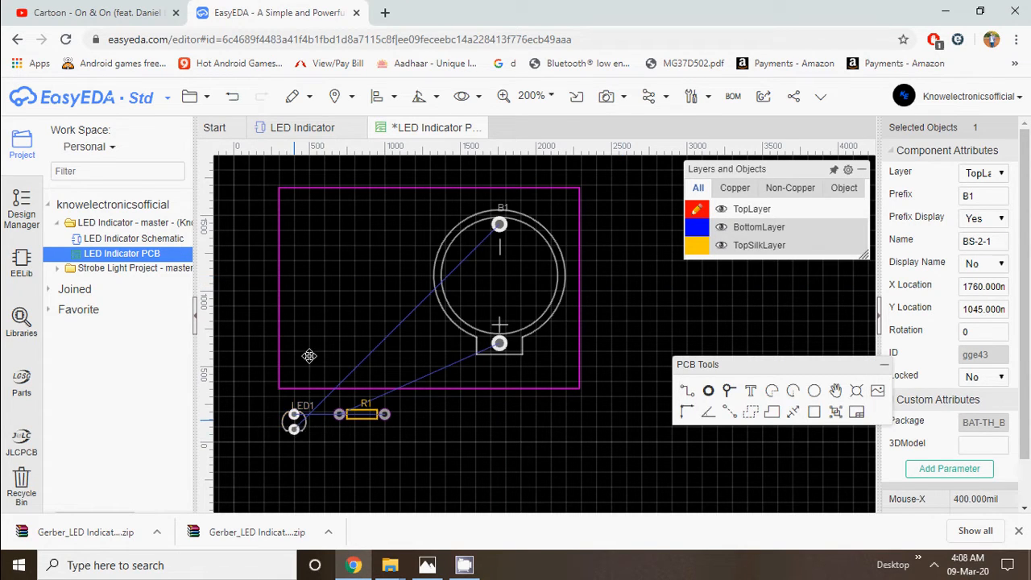
{"action": "left_click_drag", "start_coordinate": [294, 418], "coordinate": [343, 251]}
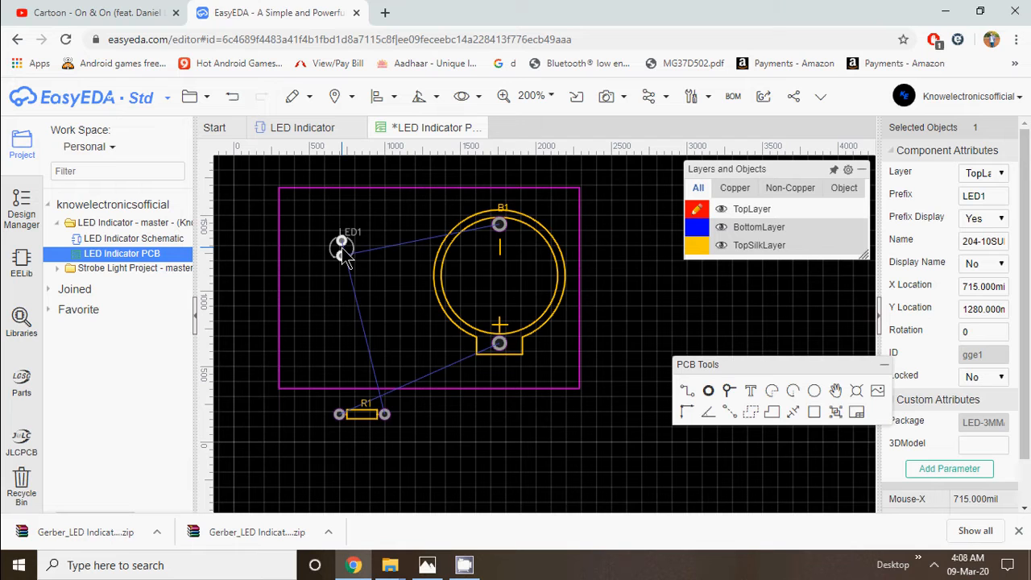
{"action": "key", "text": "space"}
{"action": "key", "text": "space"}
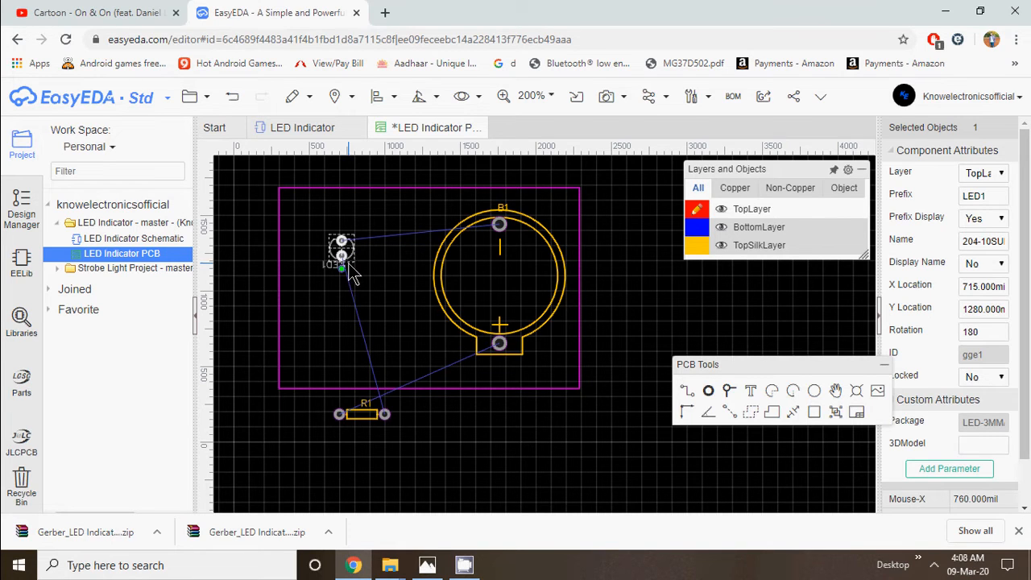
{"action": "left_click_drag", "start_coordinate": [342, 256], "coordinate": [333, 232]}
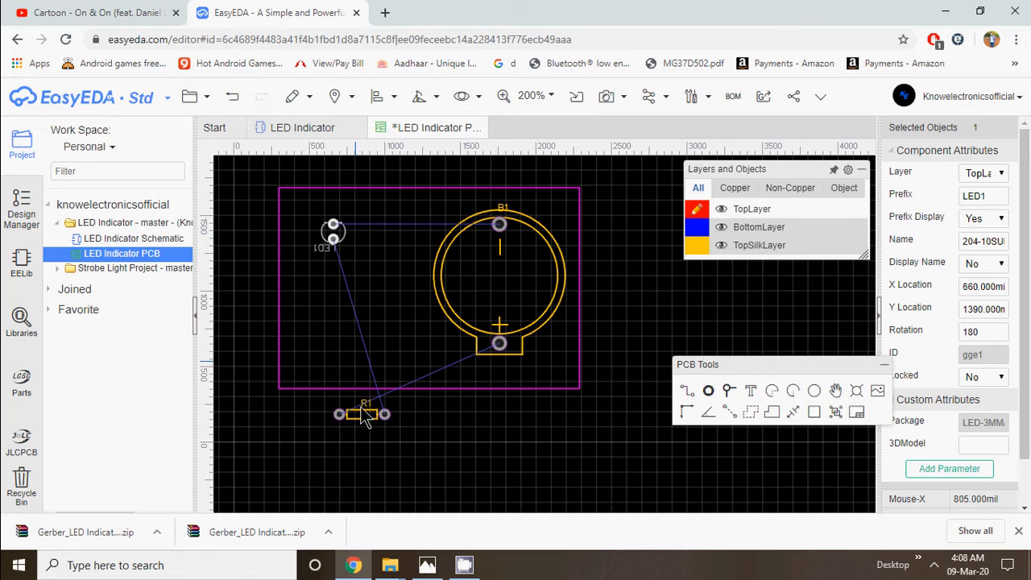
Place R1 inside the board below LED1, roughly level with B1's positive pad, flip its orientation, and shift LED1 down closer to it.
{"action": "left_click_drag", "start_coordinate": [366, 417], "coordinate": [376, 339]}
{"action": "key", "text": "space"}
{"action": "left_click_drag", "start_coordinate": [335, 239], "coordinate": [341, 270]}
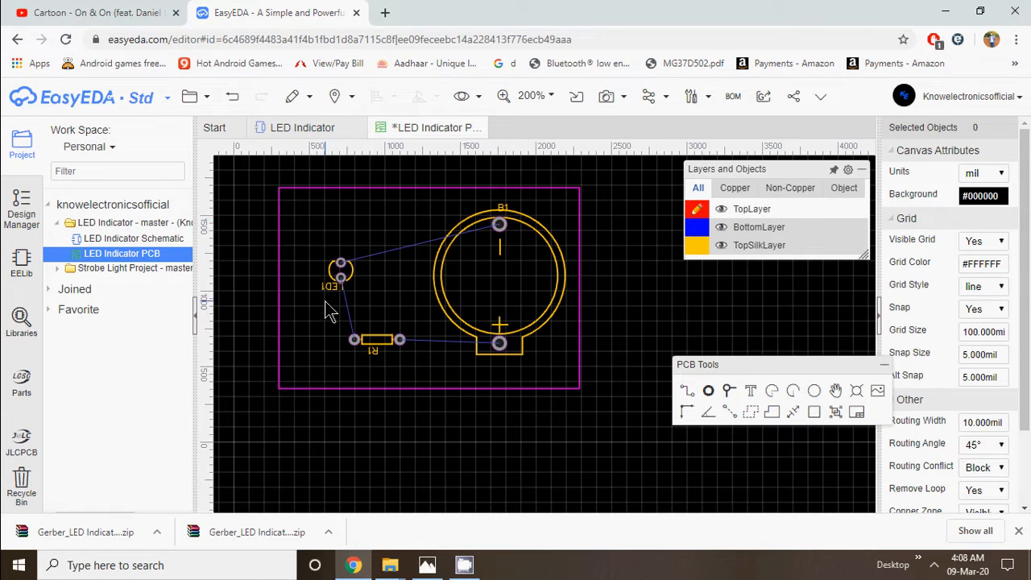
Rotate the LED1 designator text to 90° and place it just left of the LED footprint.
{"action": "scroll", "coordinate": [325, 302], "scroll_direction": "up", "scroll_amount": 5}
{"action": "right_click", "coordinate": [296, 174]}
{"action": "left_click", "coordinate": [285, 236]}
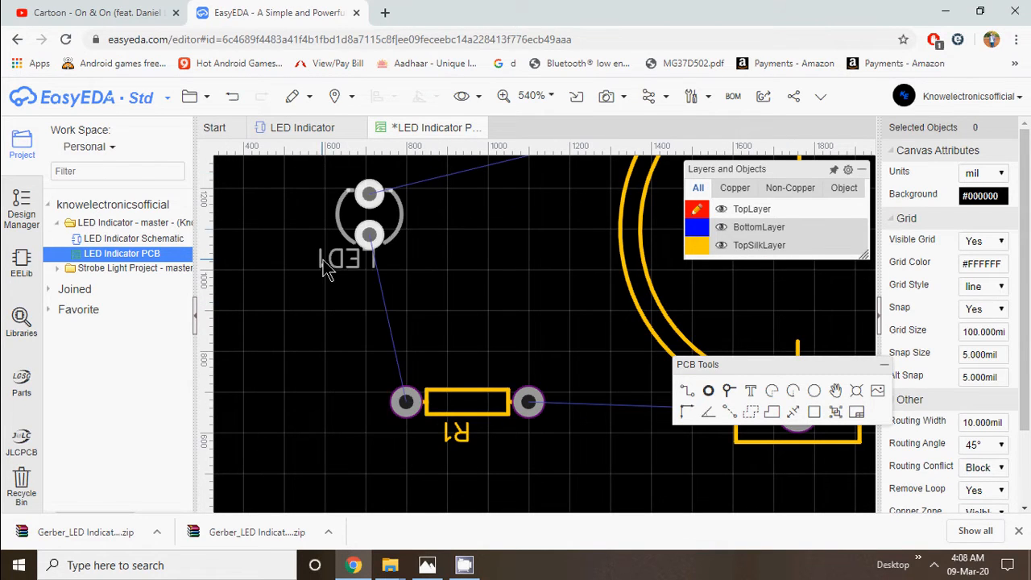
{"action": "left_click", "coordinate": [337, 266]}
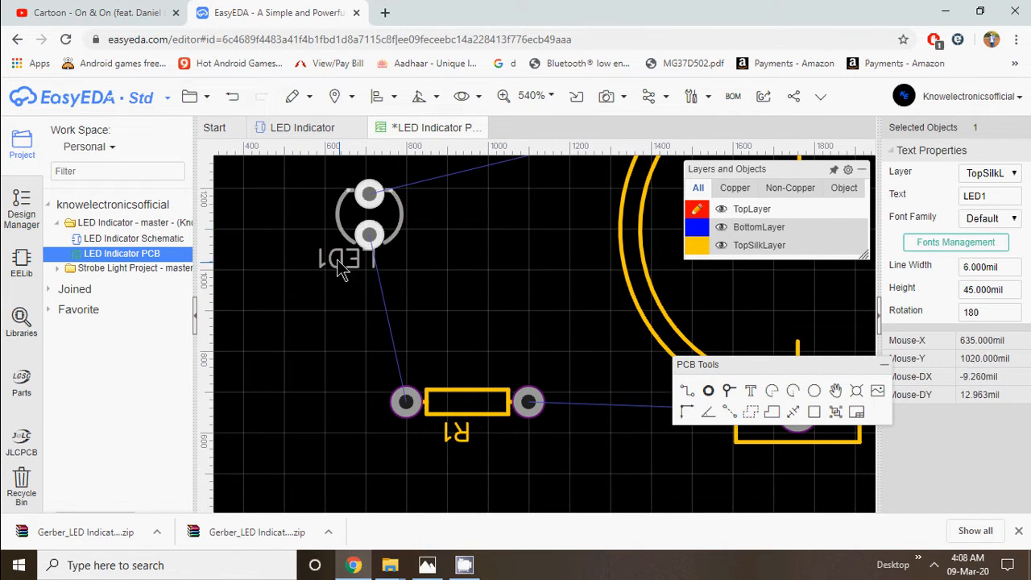
{"action": "key", "text": "space"}
{"action": "key", "text": "space"}
{"action": "key", "text": "space"}
{"action": "left_click_drag", "start_coordinate": [338, 268], "coordinate": [324, 234]}
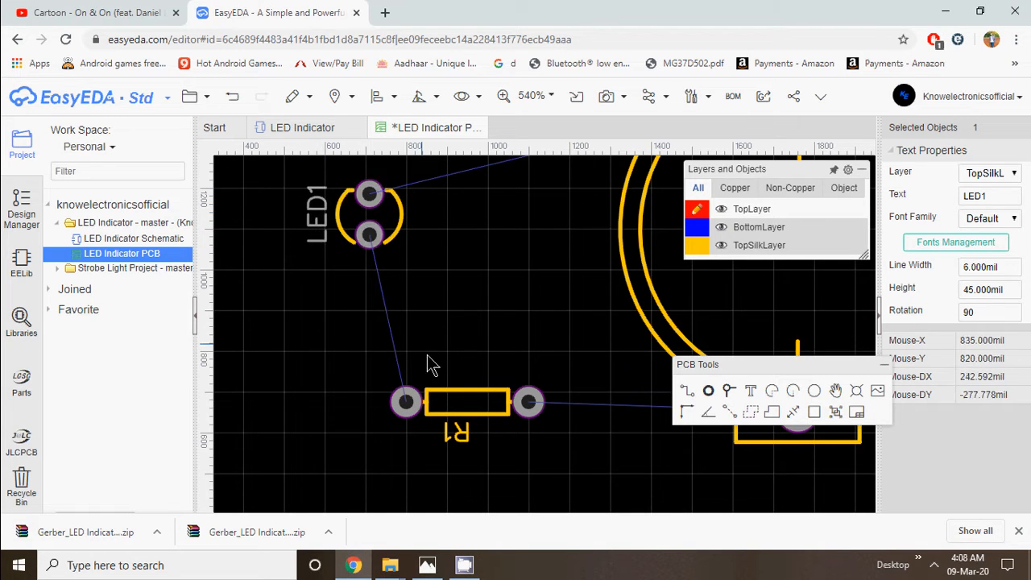
Rotate the R1 designator text to 0°, shift the resistor slightly down, and centre the text below its footprint.
{"action": "left_click", "coordinate": [467, 439]}
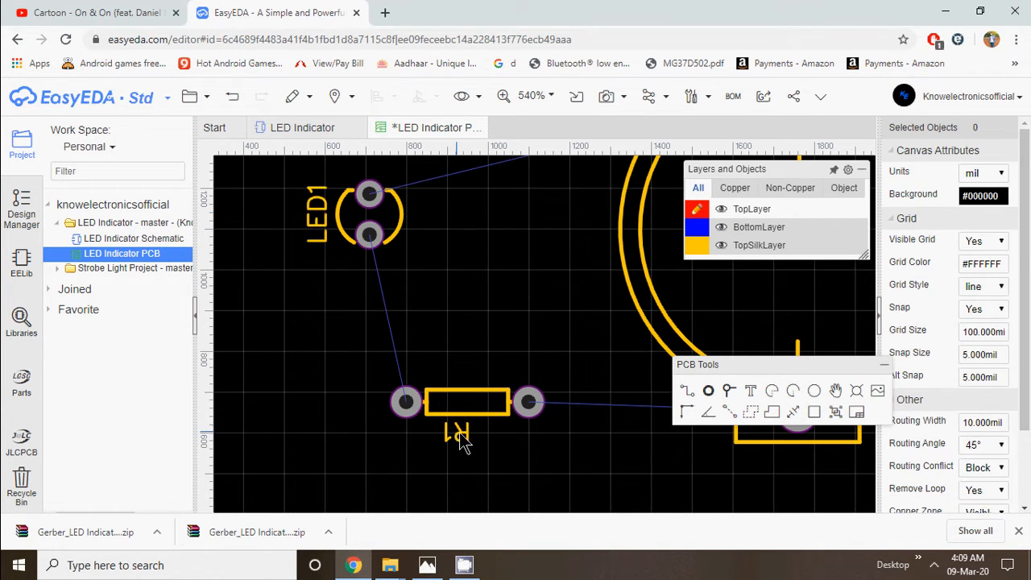
{"action": "left_click", "coordinate": [459, 432]}
{"action": "key", "text": "space"}
{"action": "key", "text": "space"}
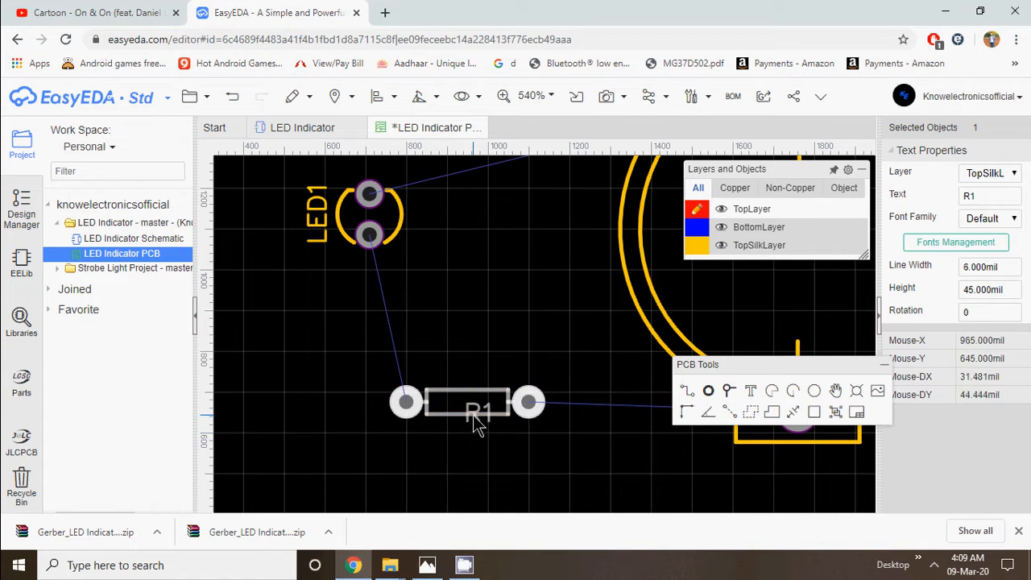
{"action": "left_click_drag", "start_coordinate": [474, 415], "coordinate": [464, 433]}
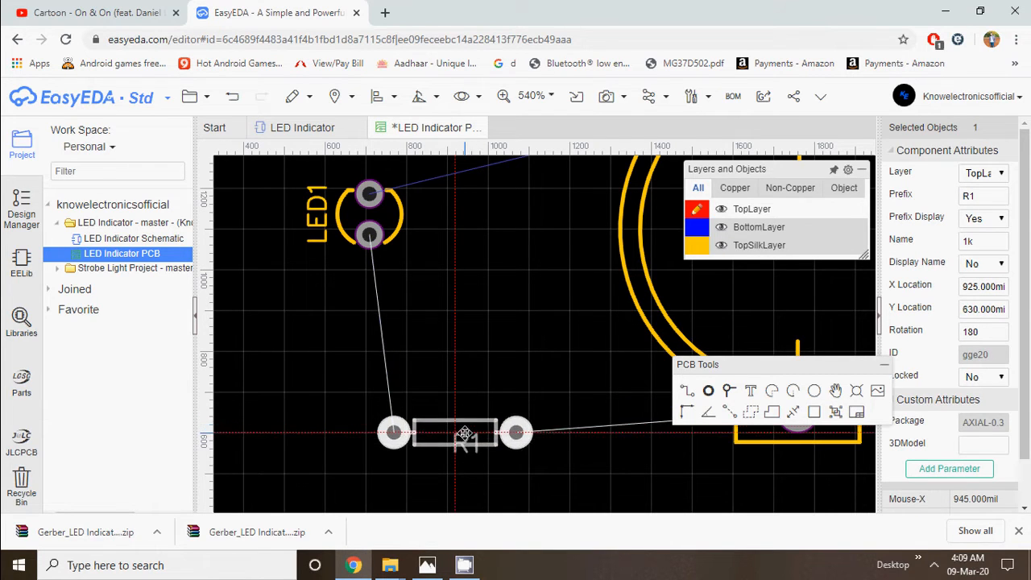
{"action": "key", "text": "space"}
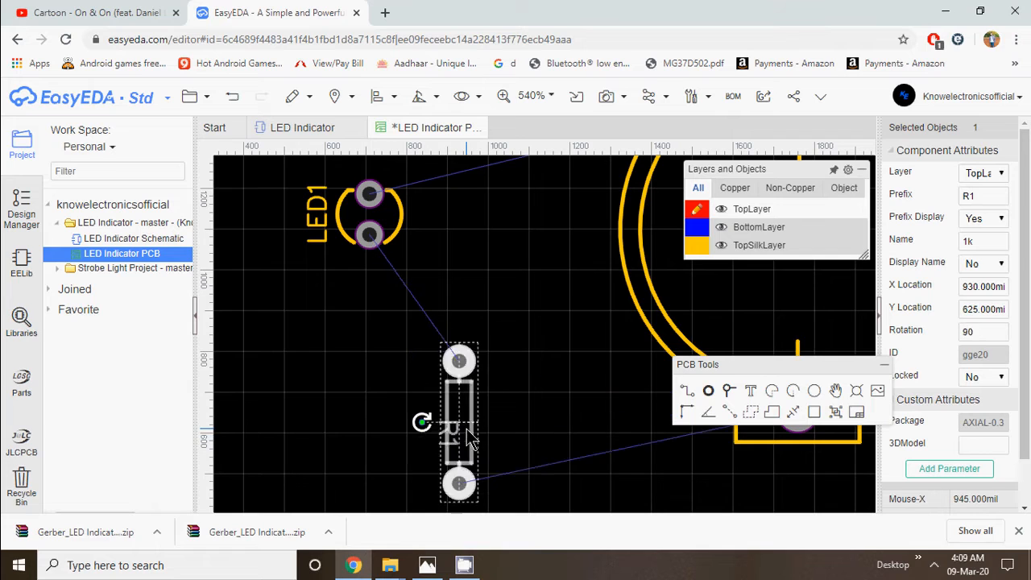
{"action": "key", "text": "space"}
{"action": "left_click", "coordinate": [472, 435]}
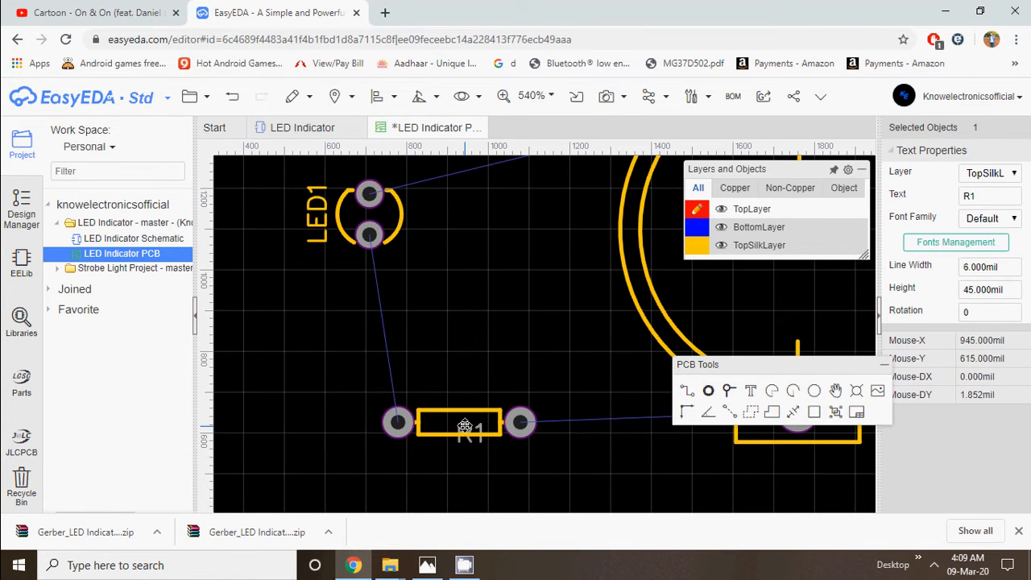
{"action": "left_click_drag", "start_coordinate": [465, 427], "coordinate": [456, 448]}
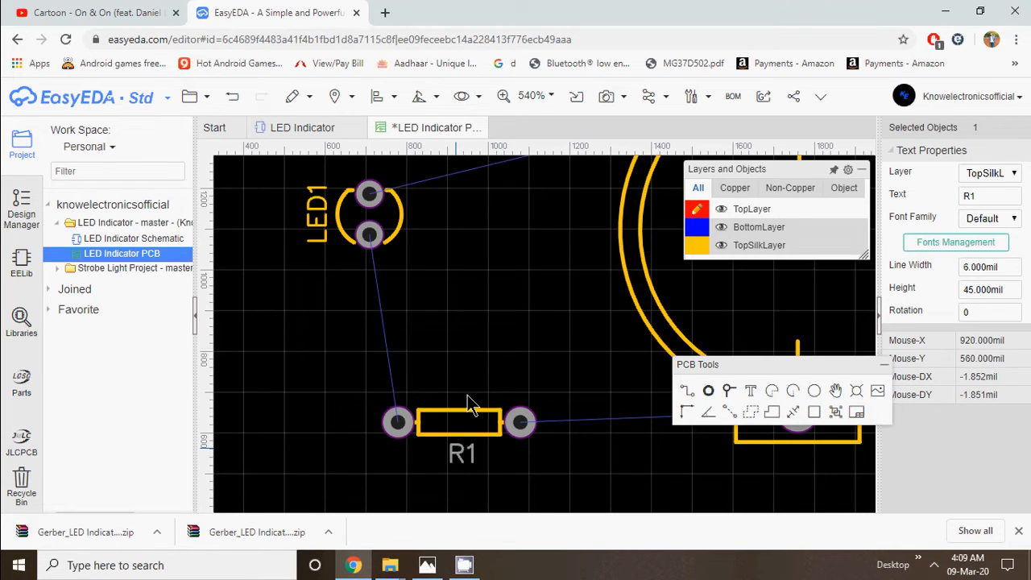
Move the B1 designator text from above the battery footprint to just outside its left edge.
{"action": "left_click", "coordinate": [497, 308]}
{"action": "scroll", "coordinate": [499, 301], "scroll_direction": "down", "scroll_amount": 3}
{"action": "scroll", "coordinate": [616, 208], "scroll_direction": "up", "scroll_amount": 1}
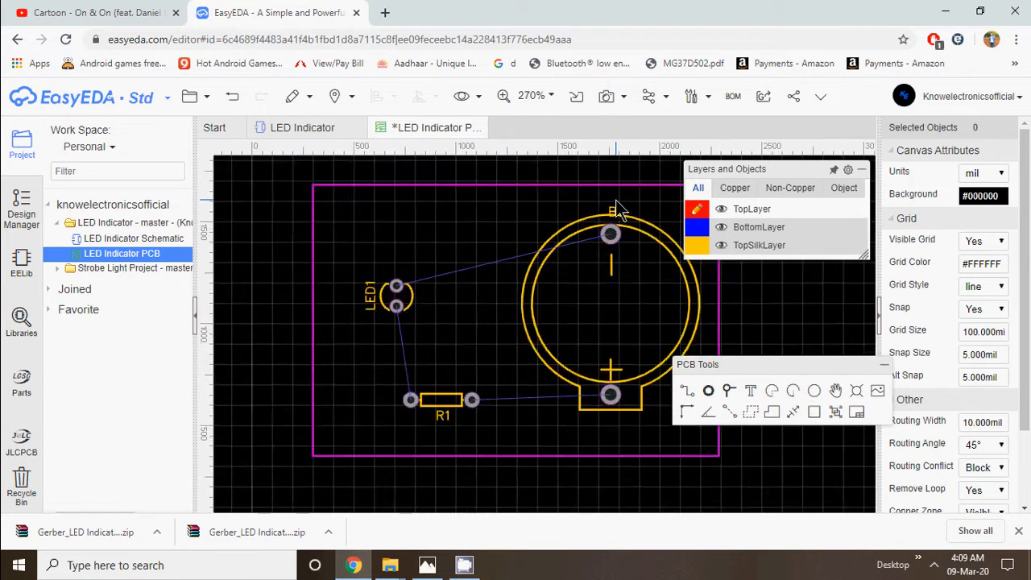
{"action": "scroll", "coordinate": [616, 208], "scroll_direction": "up", "scroll_amount": 2}
{"action": "left_click_drag", "start_coordinate": [615, 219], "coordinate": [400, 398]}
{"action": "scroll", "coordinate": [413, 366], "scroll_direction": "down", "scroll_amount": 3}
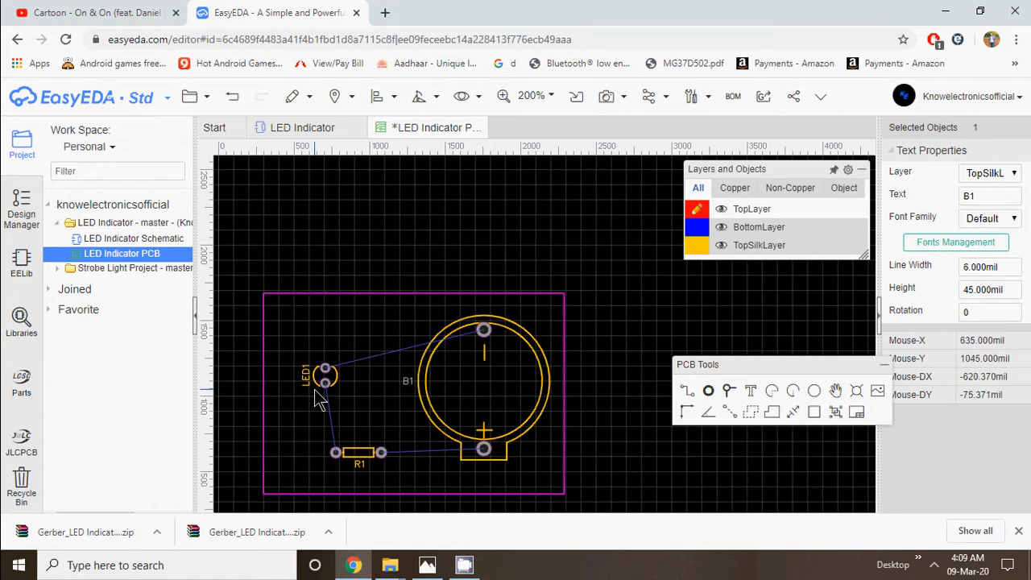
{"action": "scroll", "coordinate": [322, 396], "scroll_direction": "down", "scroll_amount": 2}
{"action": "scroll", "coordinate": [329, 391], "scroll_direction": "up", "scroll_amount": 3}
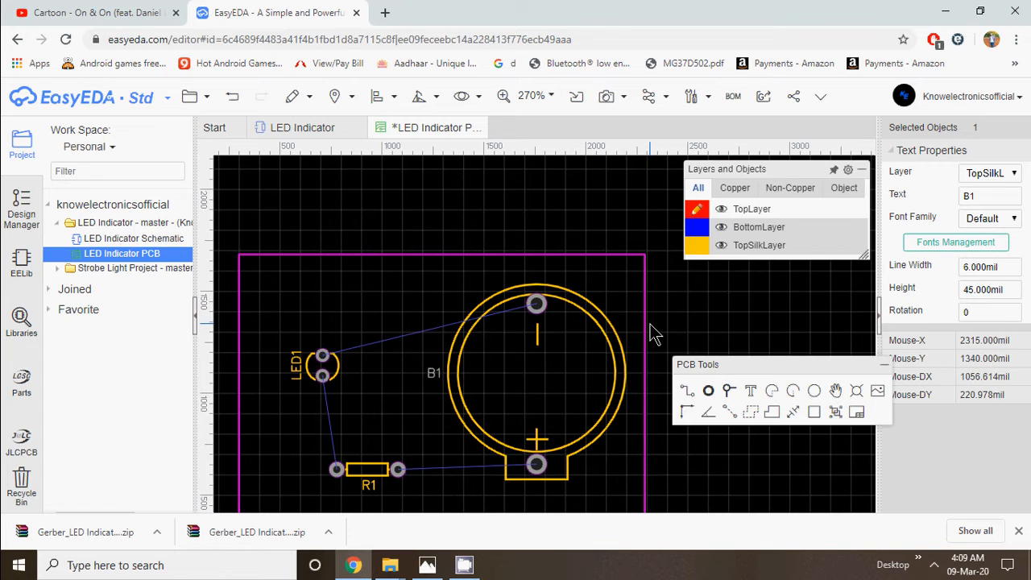
Start the Track tool, switch the canvas units to mm, and set the routing width to 1 mm.
{"action": "left_click", "coordinate": [690, 396]}
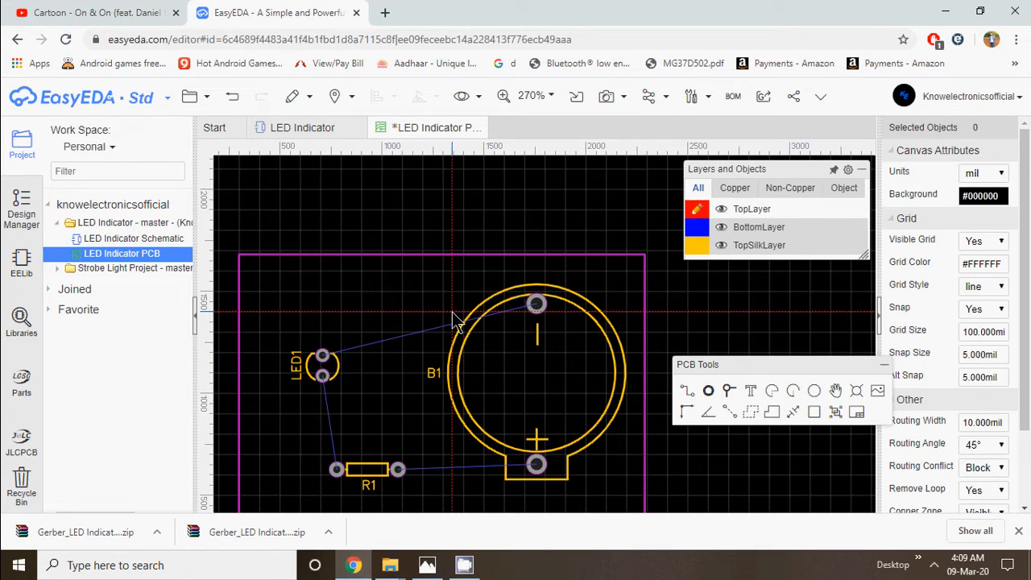
{"action": "left_click", "coordinate": [1002, 178]}
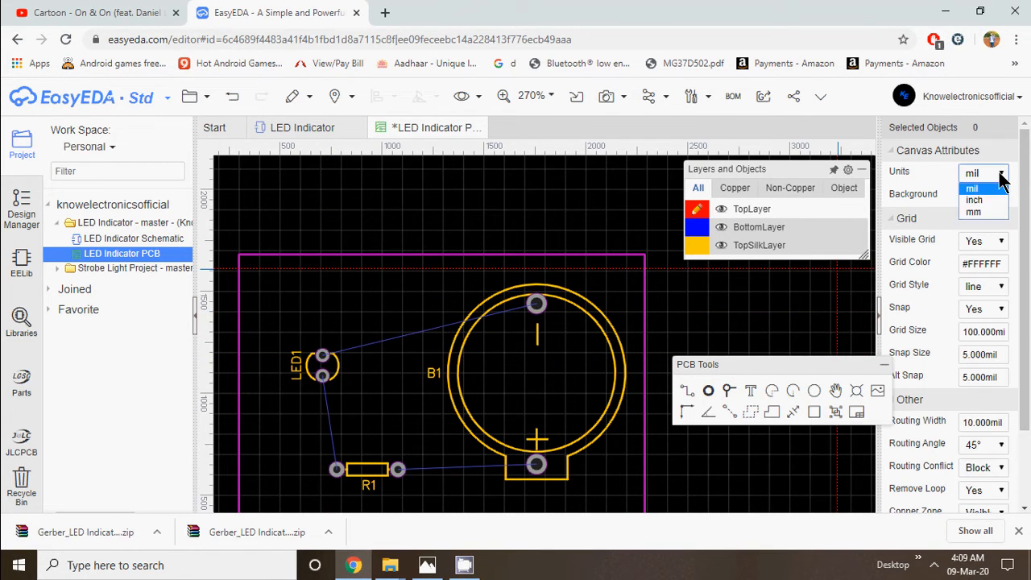
{"action": "left_click", "coordinate": [974, 212]}
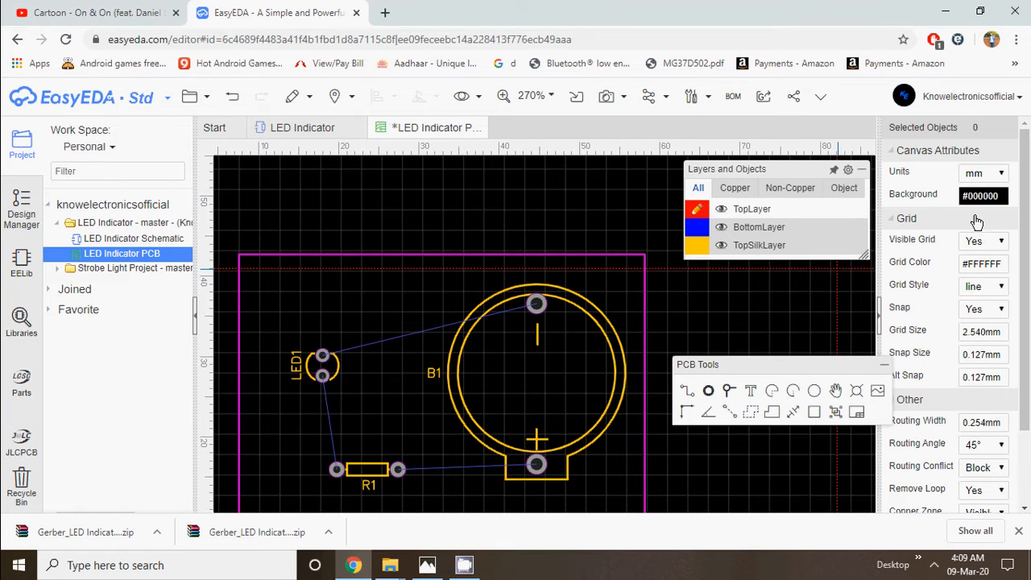
{"action": "left_click", "coordinate": [965, 421]}
{"action": "double_click", "coordinate": [990, 421]}
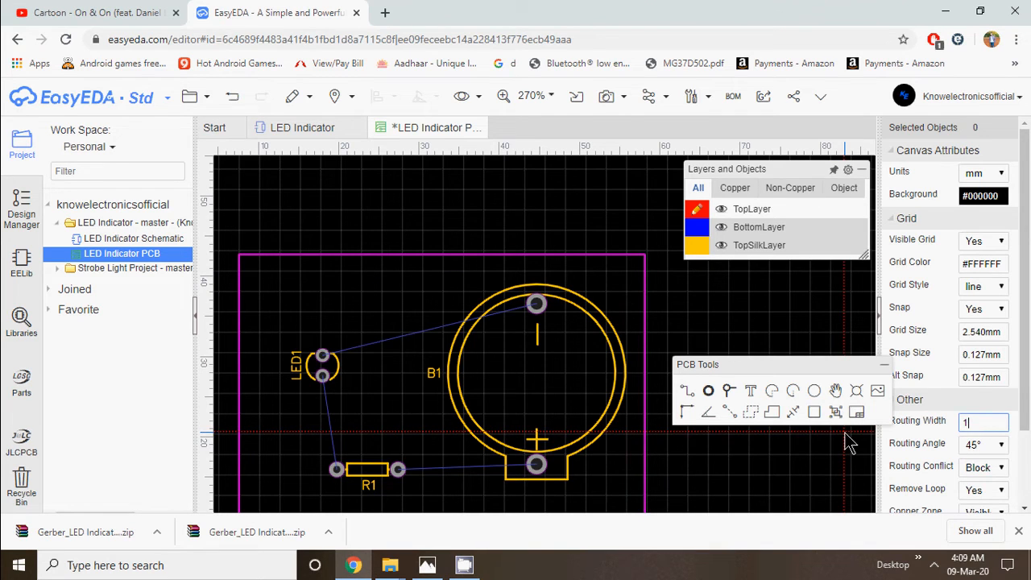
Draw a trial 1 mm wide track about 22 mm long on TopLayer in the empty area right of the board outline.
{"action": "left_click", "coordinate": [845, 433]}
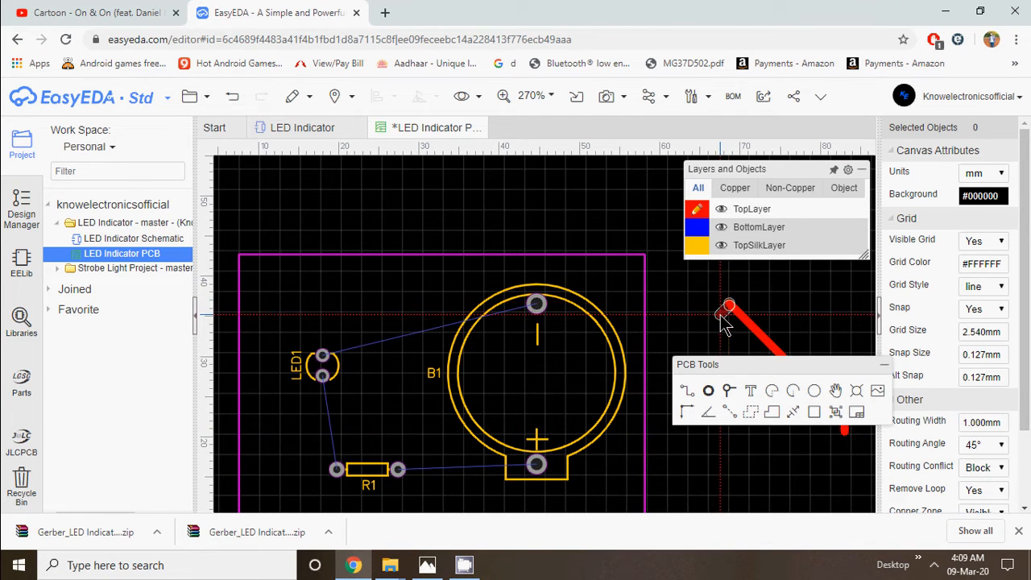
{"action": "double_click", "coordinate": [742, 319]}
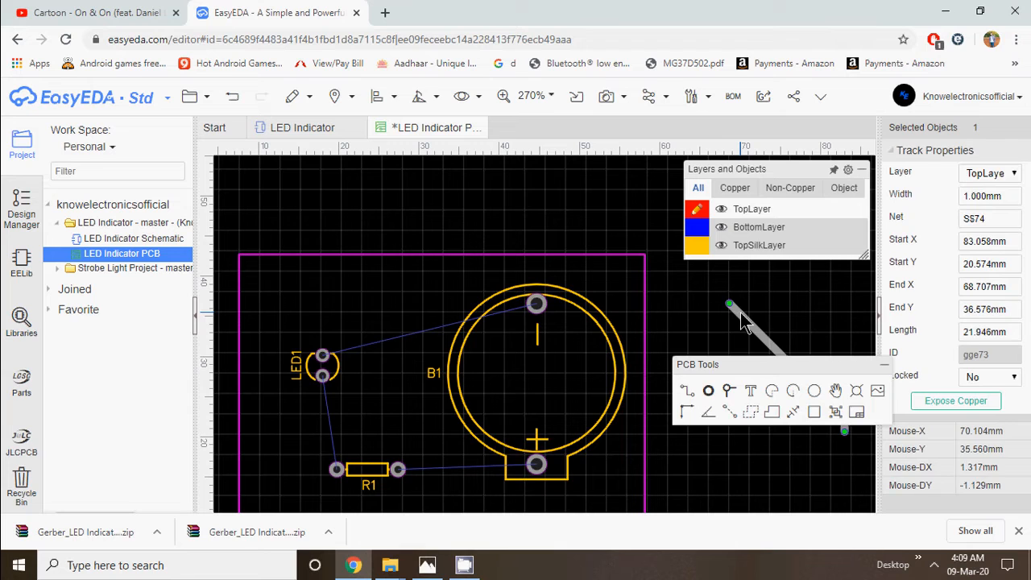
Delete the trial track and route a 1 mm TopLayer track from LED1's upper pad to B1's minus pad.
{"action": "key", "text": "Delete"}
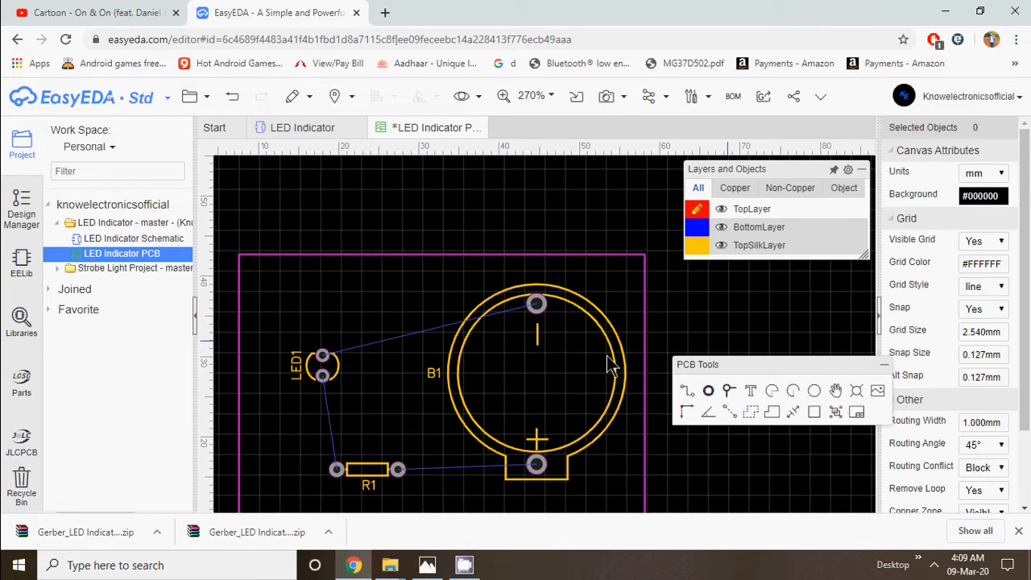
{"action": "left_click", "coordinate": [323, 355]}
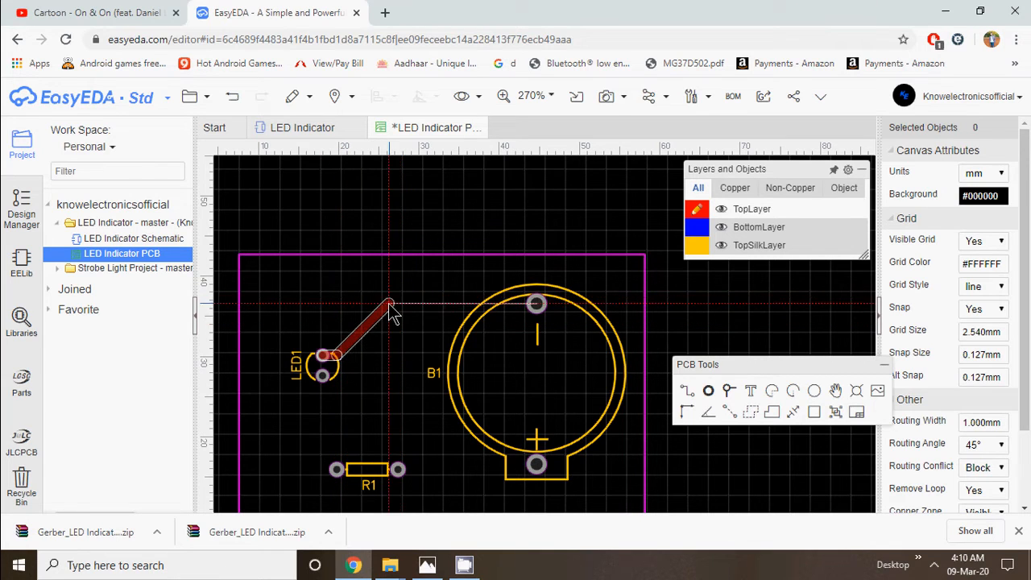
{"action": "left_click", "coordinate": [341, 307]}
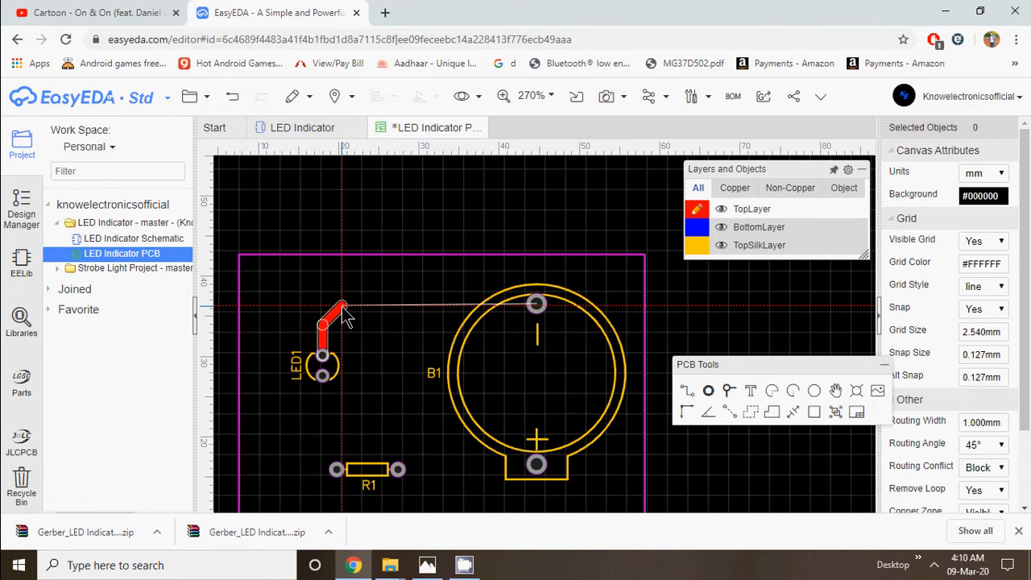
{"action": "left_click", "coordinate": [535, 305]}
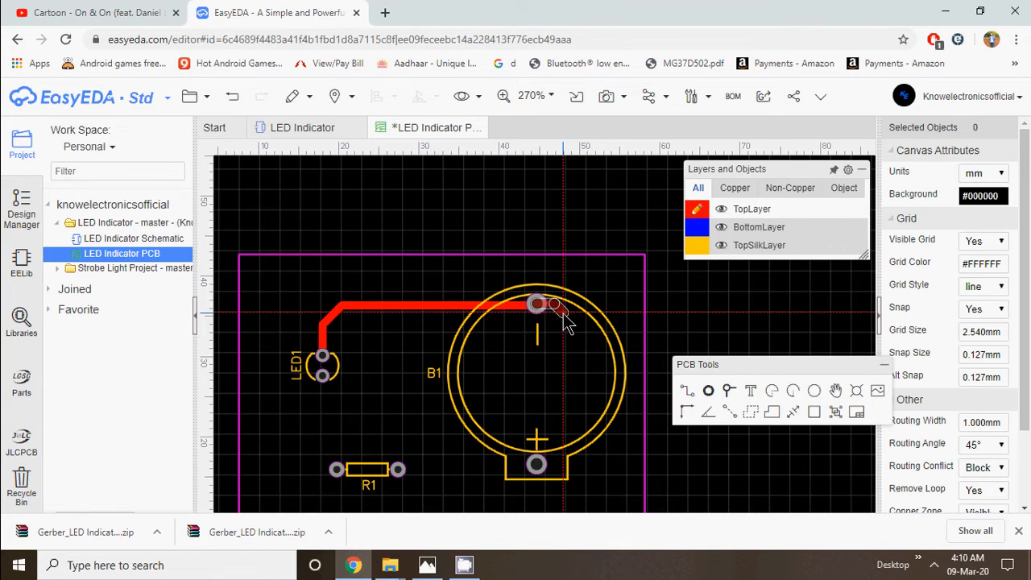
{"action": "key", "text": "Escape"}
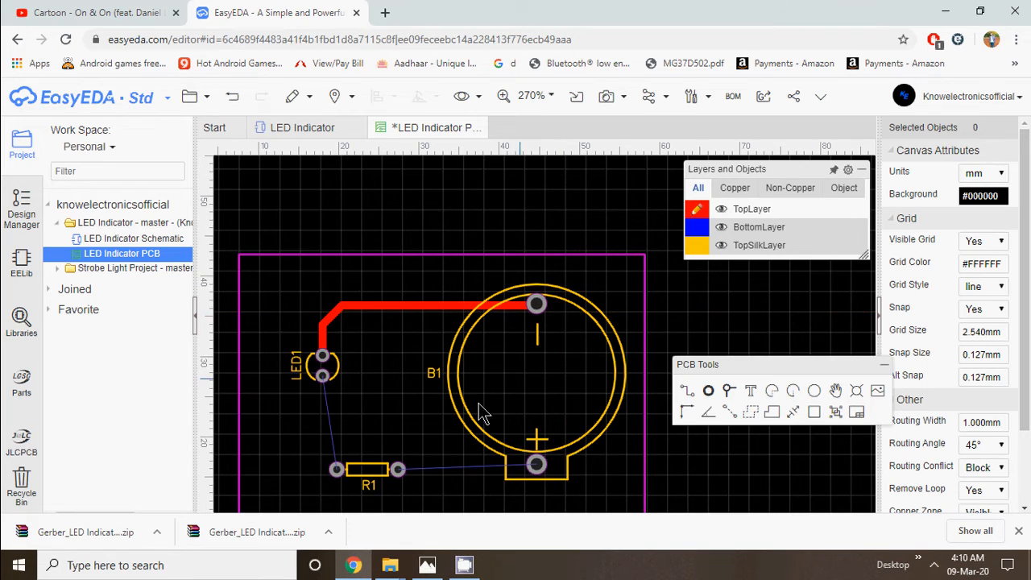
Route a 1 mm TopLayer track from LED1's lower pad down to R1's left pad.
{"action": "left_click", "coordinate": [323, 373]}
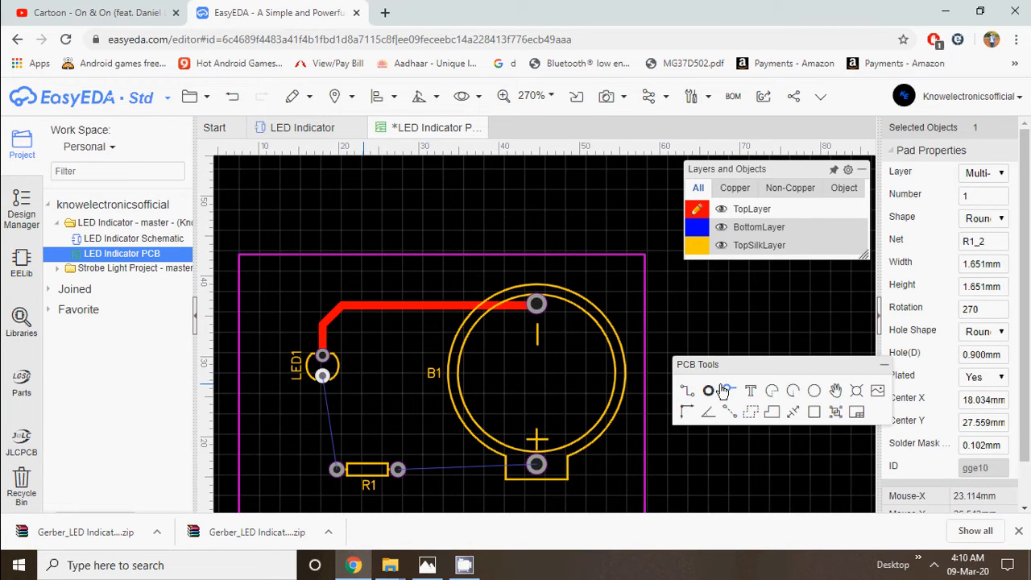
{"action": "left_click", "coordinate": [687, 392]}
{"action": "left_click", "coordinate": [322, 374]}
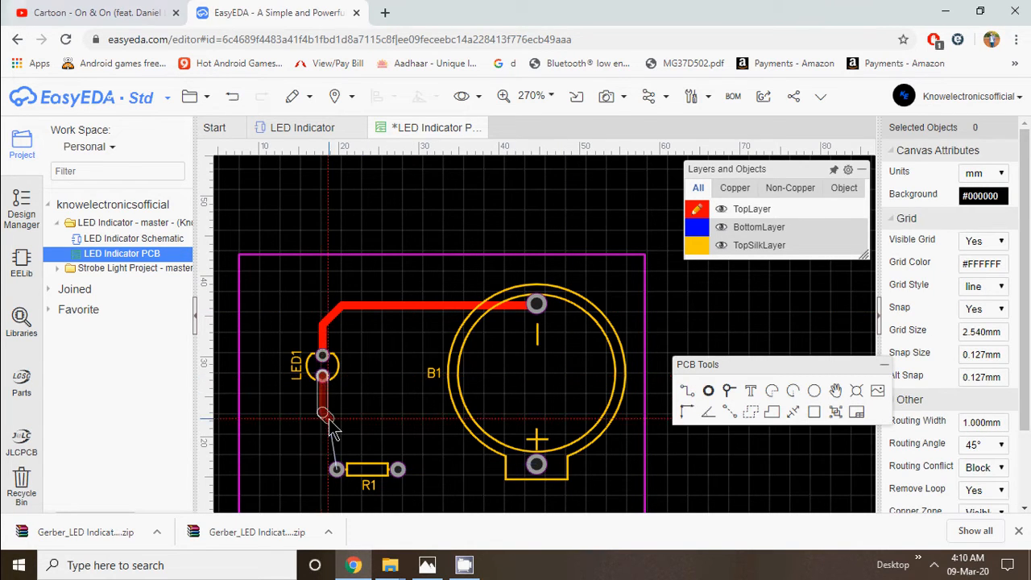
{"action": "left_click", "coordinate": [337, 469]}
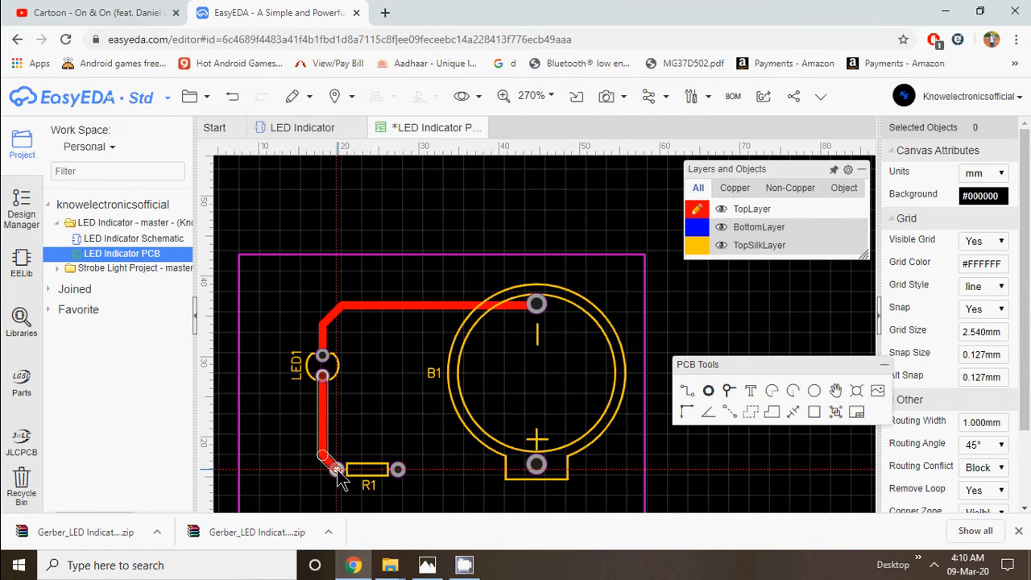
{"action": "right_click", "coordinate": [447, 481]}
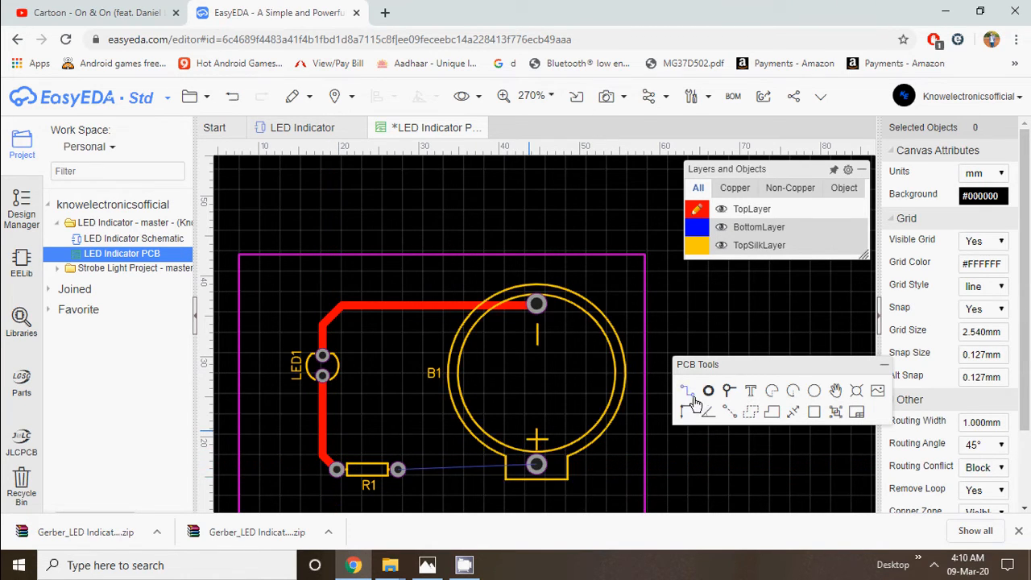
Try a 1 mm TopLayer track from R1's right pad to B1's plus pad, and delete it.
{"action": "left_click", "coordinate": [398, 468]}
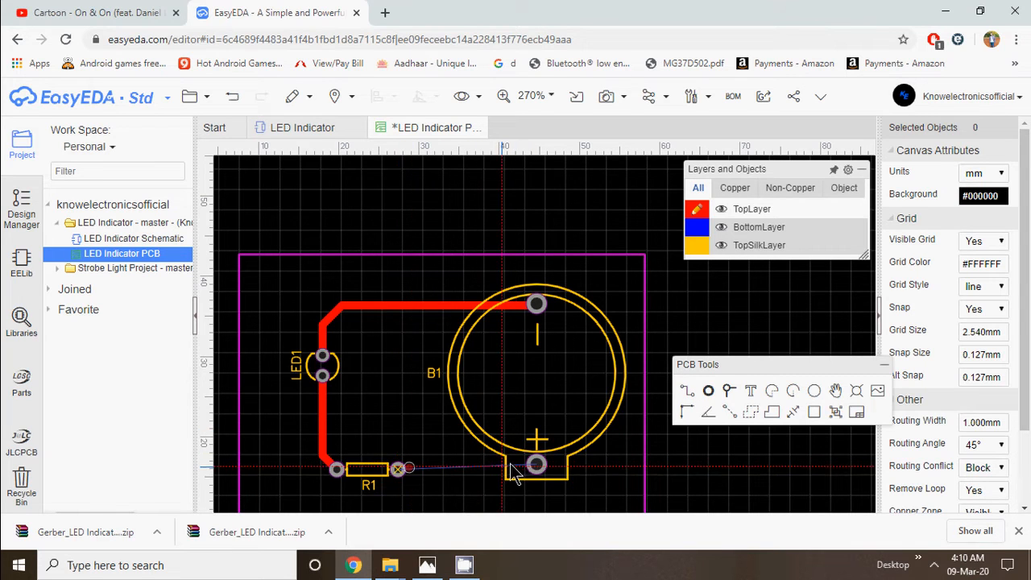
{"action": "right_click", "coordinate": [406, 472]}
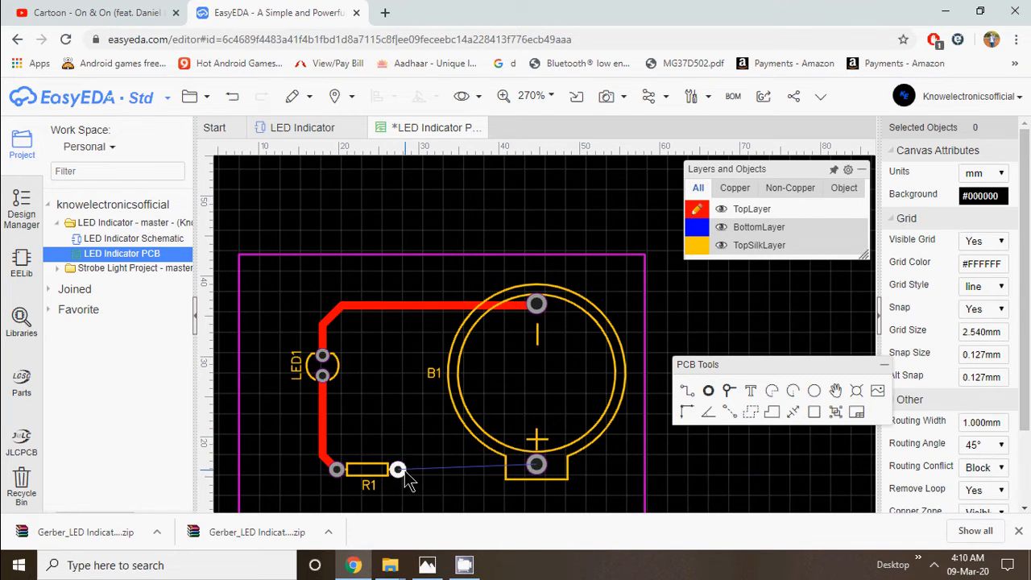
{"action": "left_click", "coordinate": [401, 470]}
{"action": "left_click", "coordinate": [400, 470]}
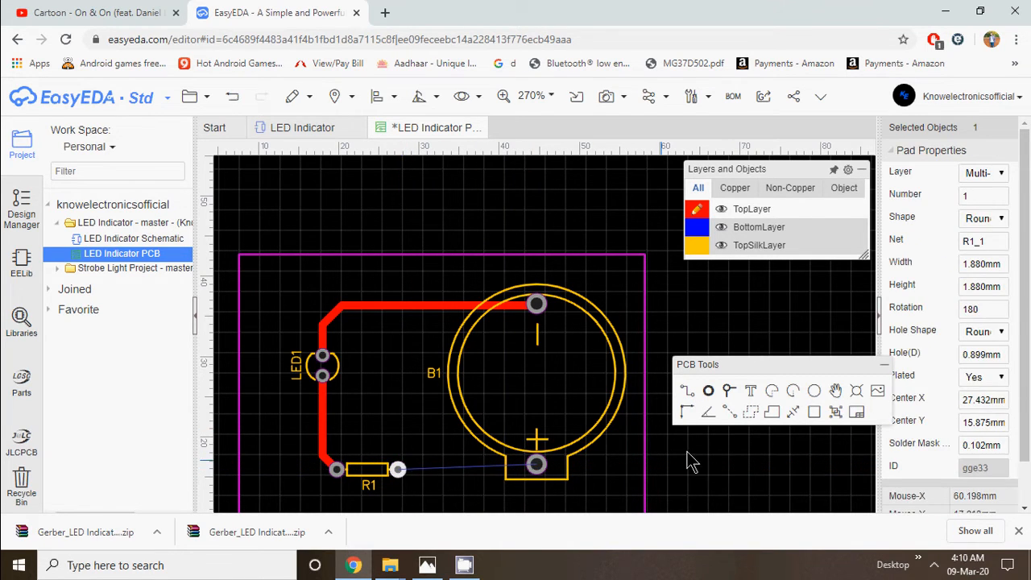
{"action": "left_click", "coordinate": [687, 391]}
{"action": "left_click", "coordinate": [398, 470]}
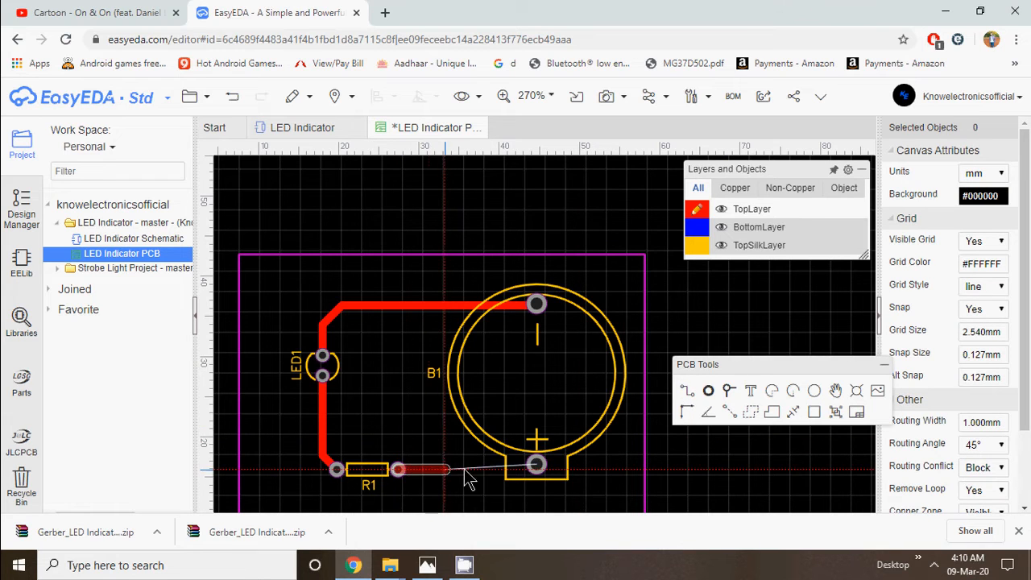
{"action": "left_click", "coordinate": [536, 466]}
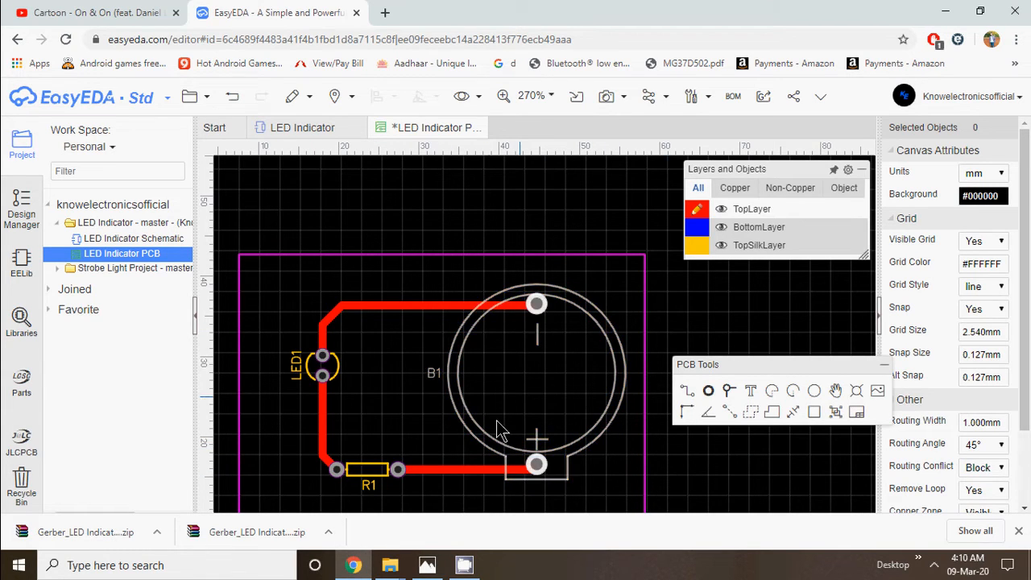
{"action": "left_click", "coordinate": [429, 471]}
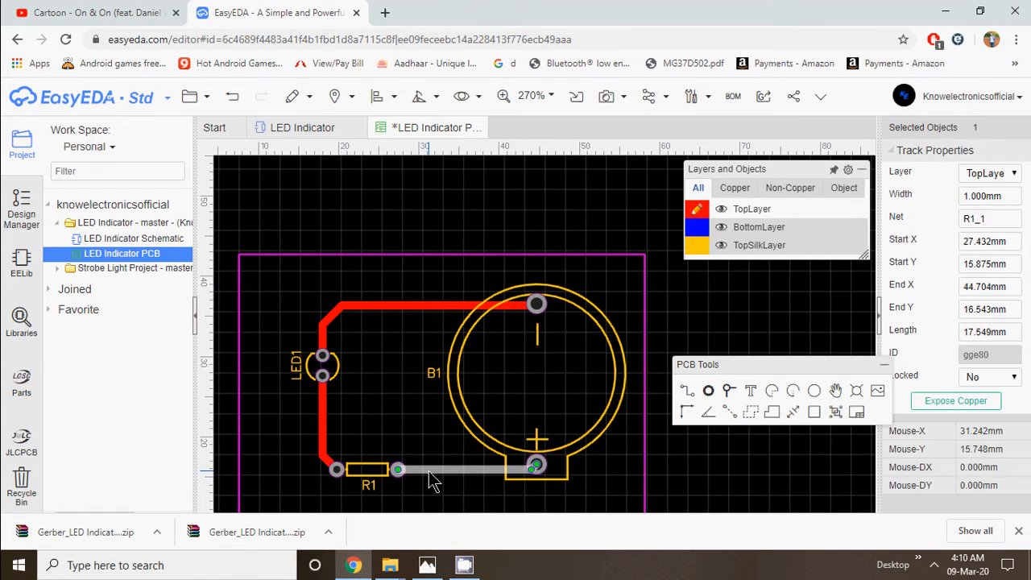
{"action": "key", "text": "Delete"}
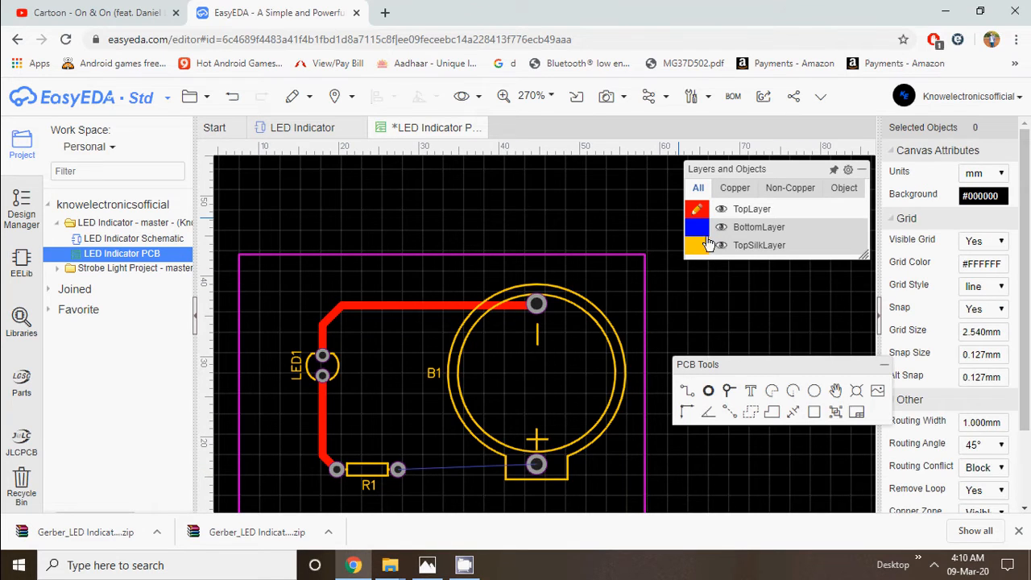
Make BottomLayer active and route a 1 mm track from R1's right pad to B1's plus pad.
{"action": "mouse_move", "coordinate": [714, 242]}
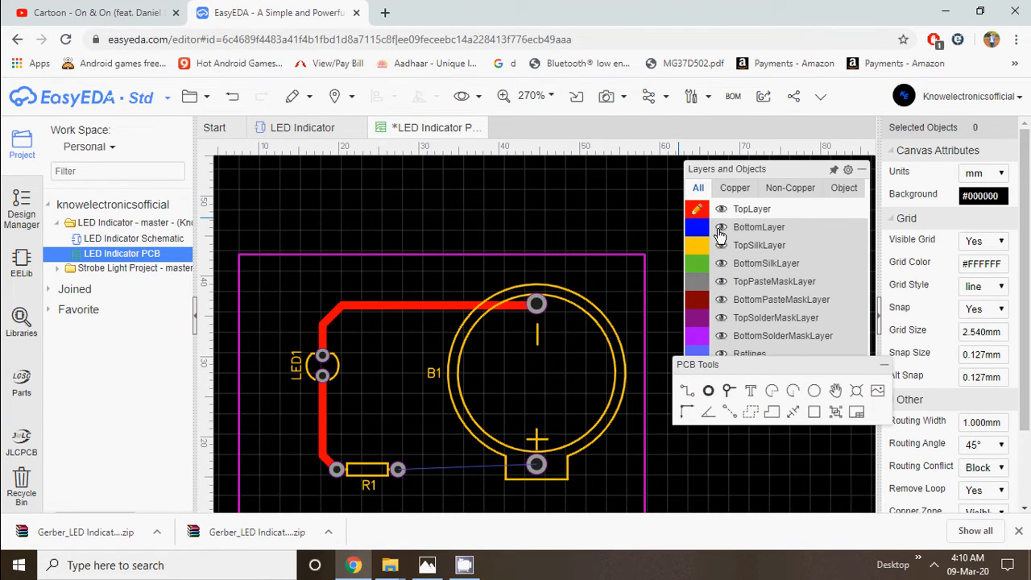
{"action": "left_click", "coordinate": [698, 230]}
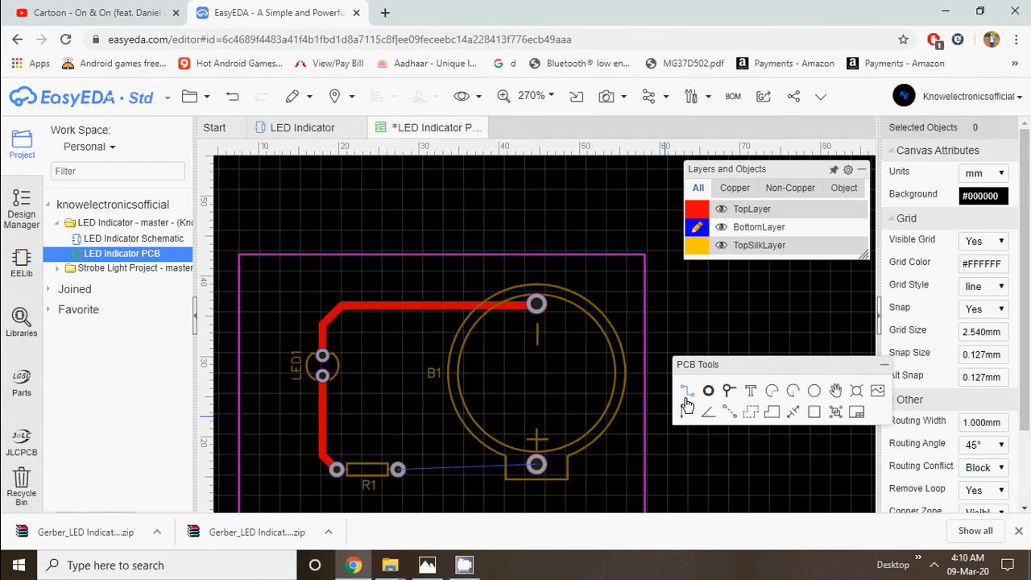
{"action": "left_click", "coordinate": [688, 394]}
{"action": "left_click", "coordinate": [398, 468]}
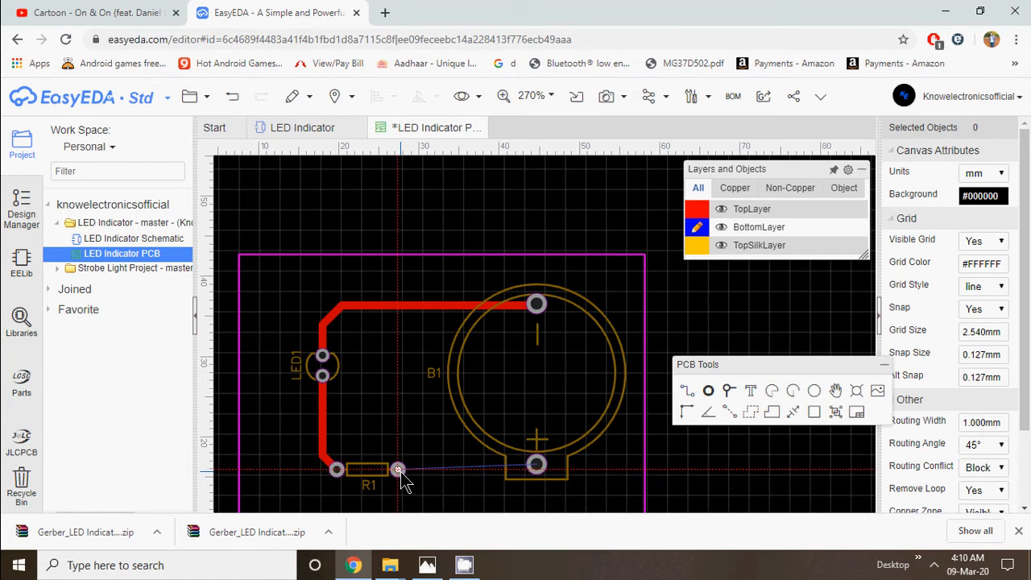
{"action": "left_click", "coordinate": [535, 465]}
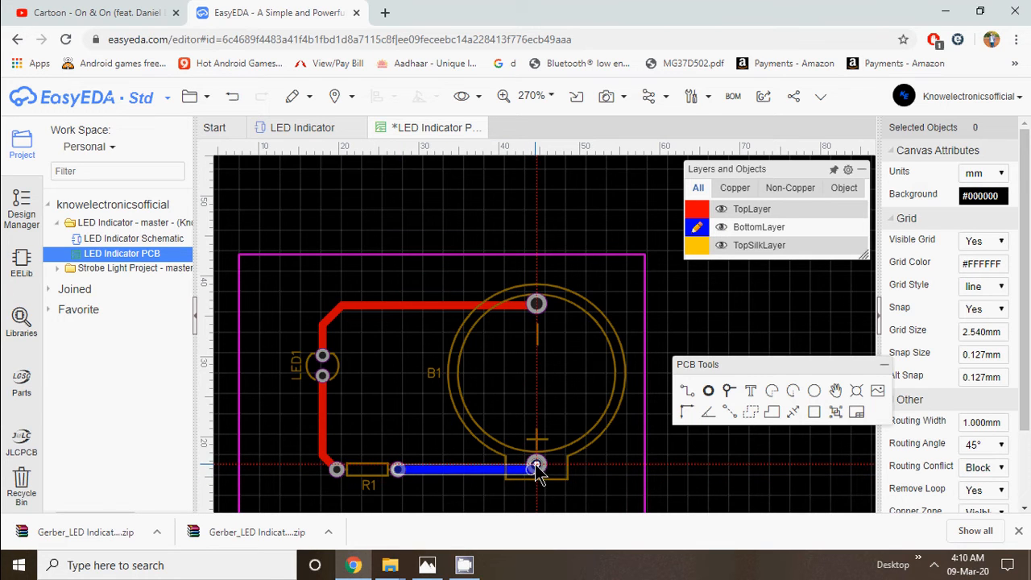
{"action": "right_click", "coordinate": [571, 444]}
{"action": "right_click", "coordinate": [545, 460]}
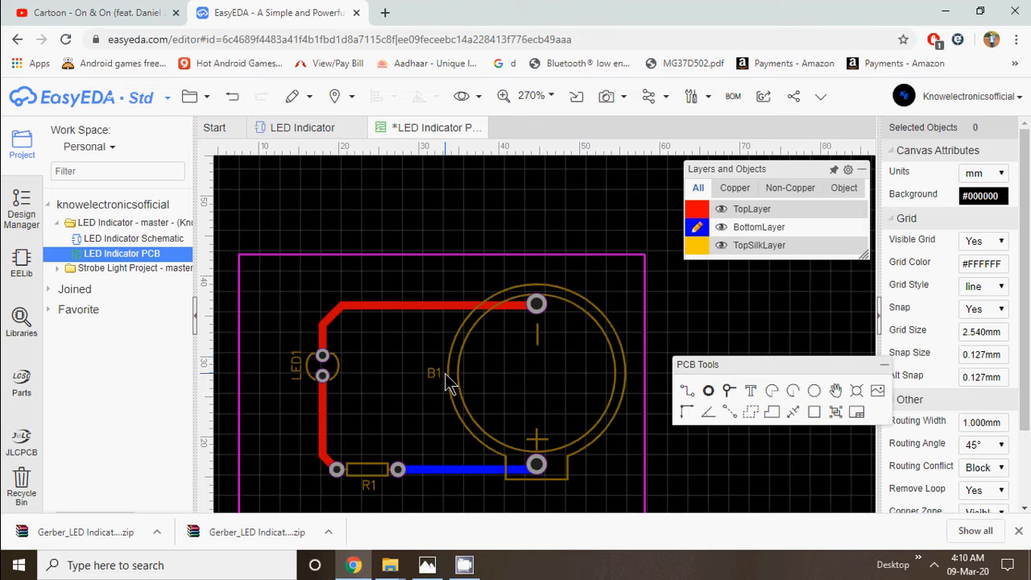
Add the text "Know Electronics" on TopSilkLayer and place it inside the board's upper-left corner, above the red track.
{"action": "scroll", "coordinate": [449, 382], "scroll_direction": "down", "scroll_amount": 3}
{"action": "scroll", "coordinate": [427, 408], "scroll_direction": "up", "scroll_amount": 2}
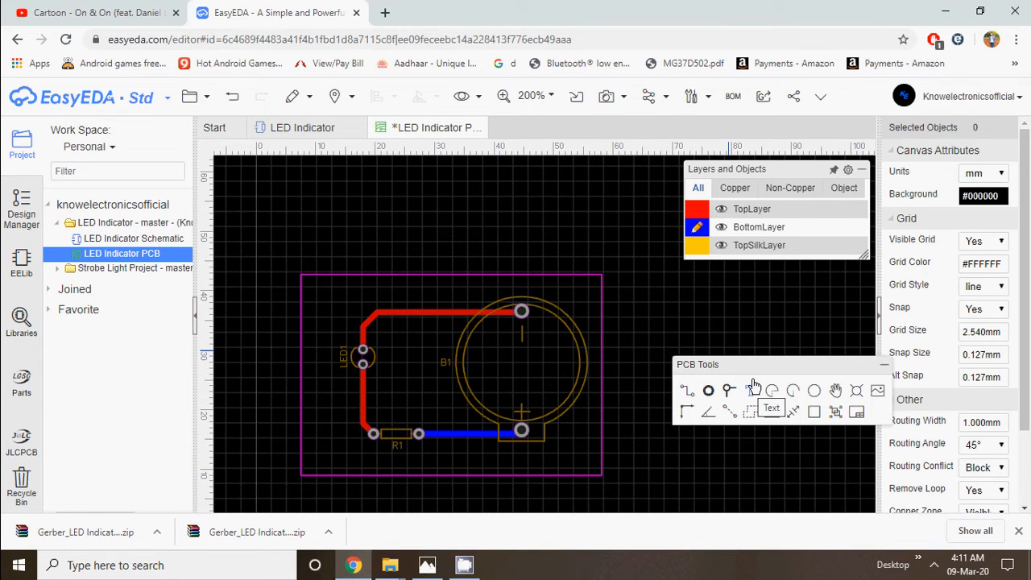
{"action": "mouse_move", "coordinate": [772, 238]}
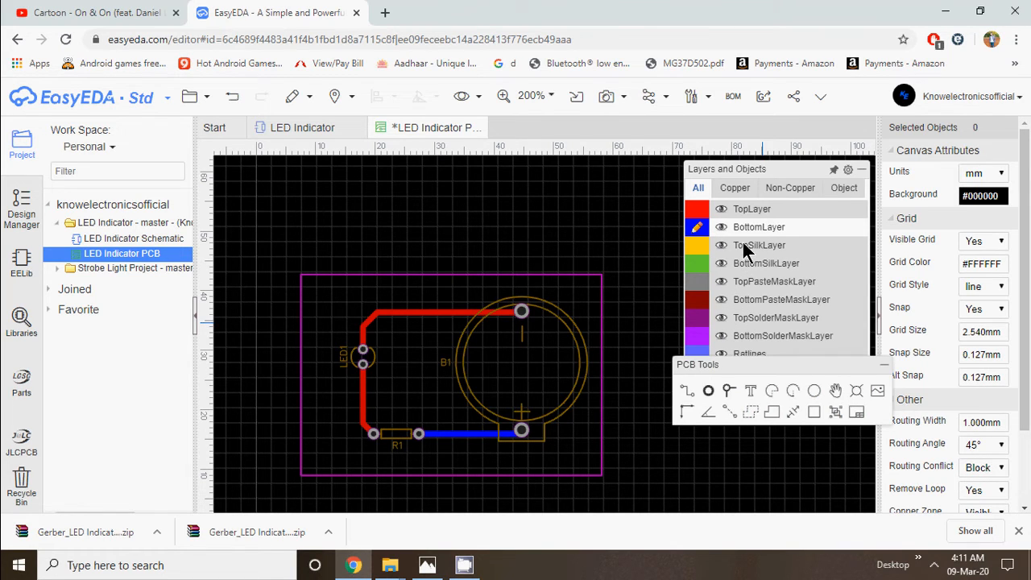
{"action": "left_click", "coordinate": [693, 248]}
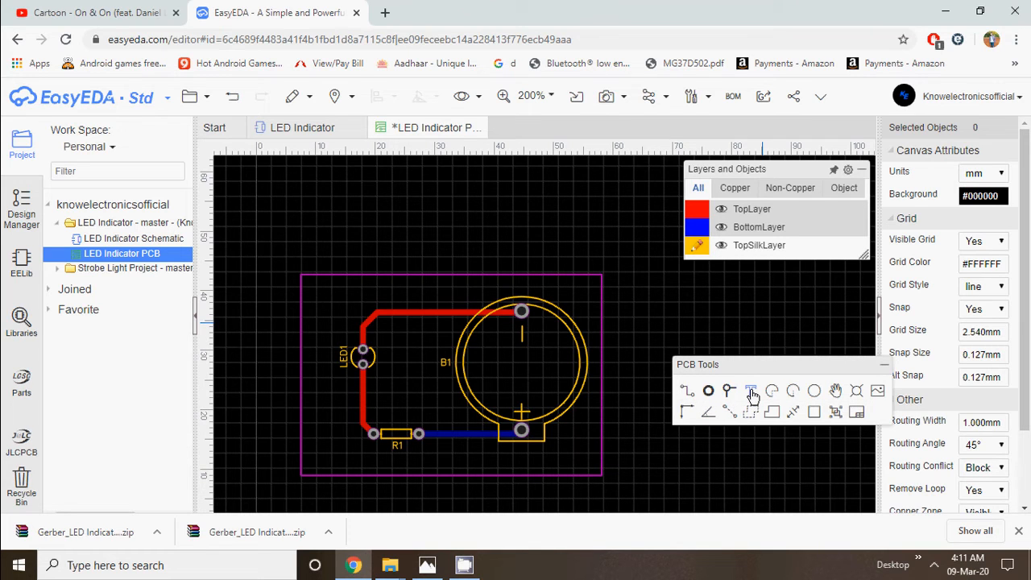
{"action": "left_click", "coordinate": [751, 392]}
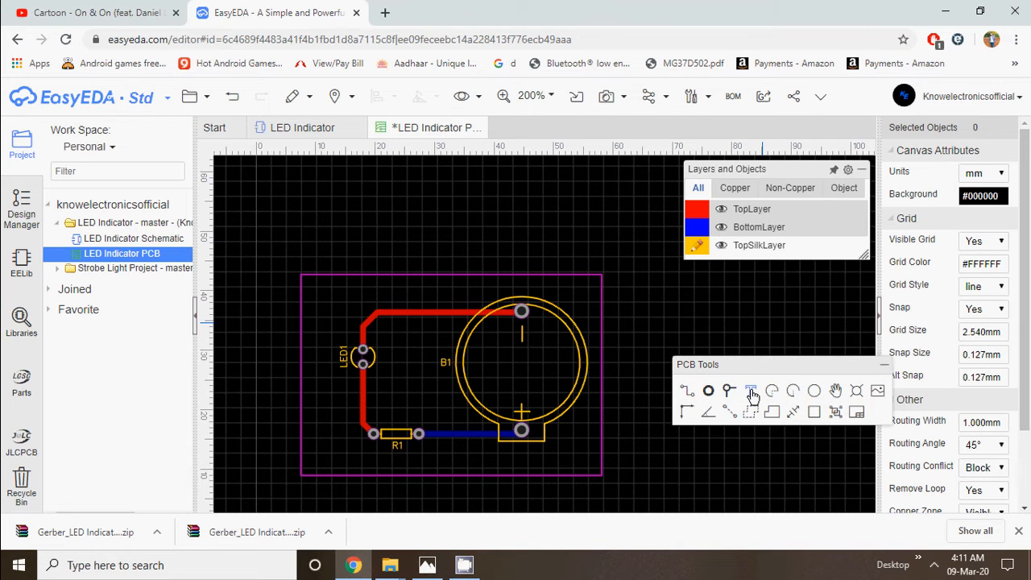
{"action": "left_click", "coordinate": [417, 235]}
{"action": "double_click", "coordinate": [419, 233]}
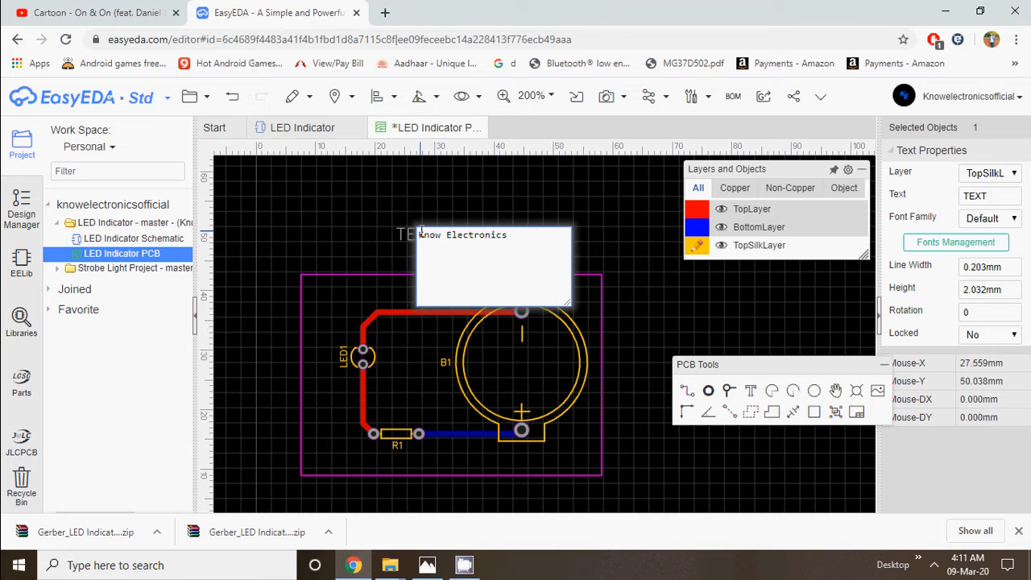
{"action": "left_click", "coordinate": [420, 211]}
{"action": "left_click_drag", "start_coordinate": [413, 235], "coordinate": [336, 294]}
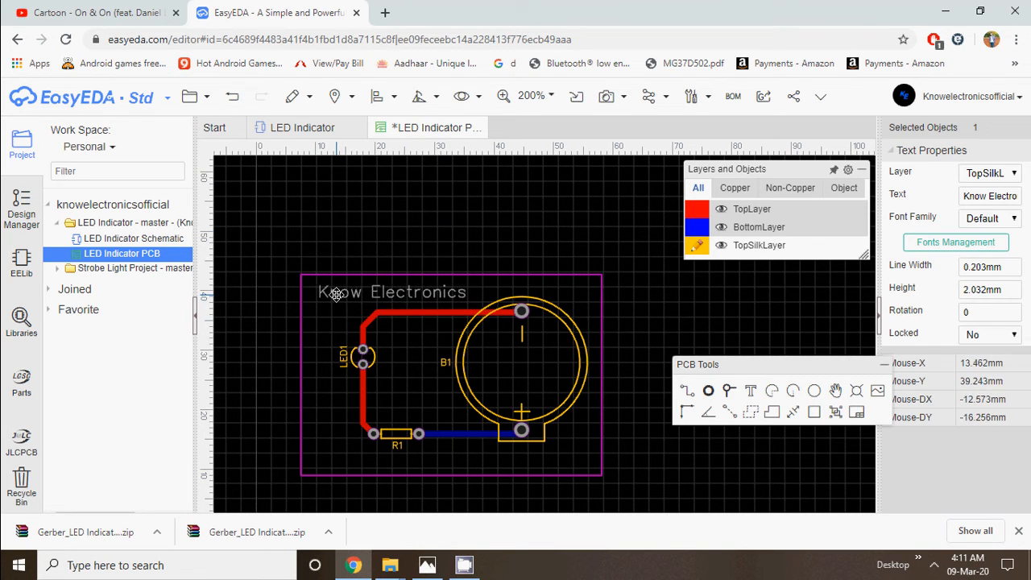
{"action": "left_click", "coordinate": [377, 234]}
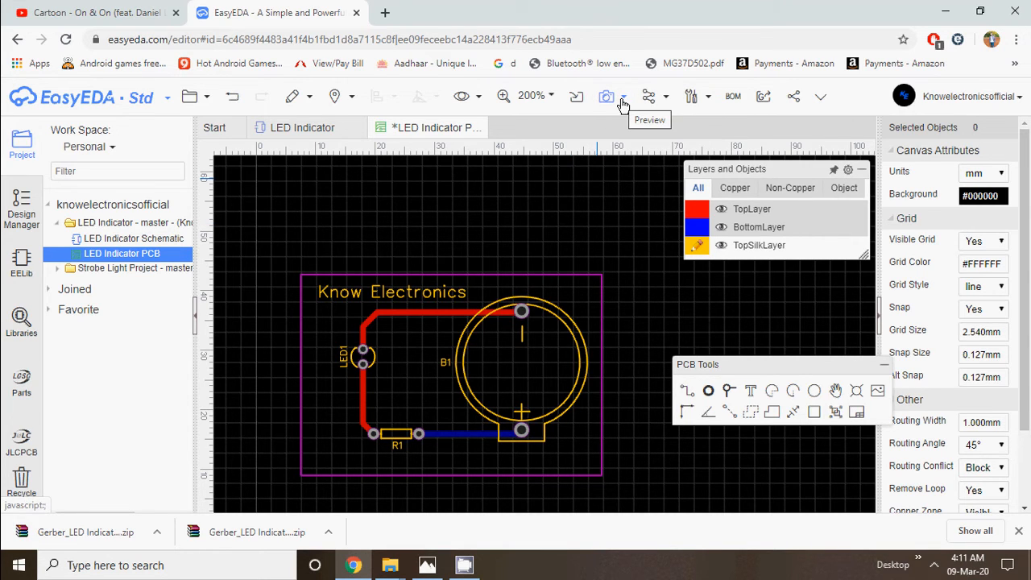
Open the 3D view of the board and rotate it to inspect the top side.
{"action": "mouse_move", "coordinate": [622, 105]}
{"action": "left_click", "coordinate": [621, 138]}
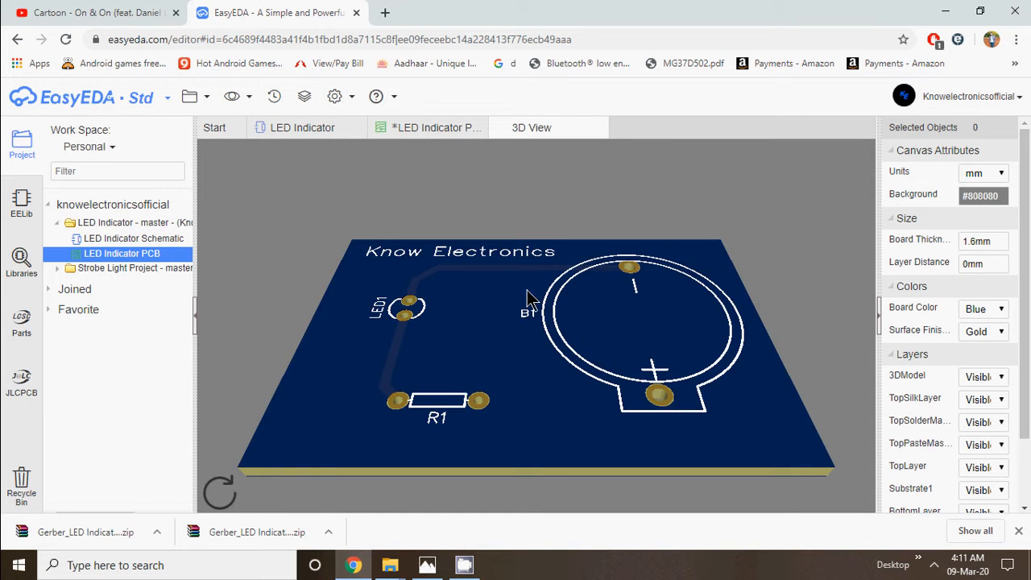
{"action": "mouse_move", "coordinate": [529, 295]}
{"action": "left_mouse_down"}
{"action": "mouse_move", "coordinate": [483, 403]}
{"action": "mouse_move", "coordinate": [555, 332]}
{"action": "mouse_move", "coordinate": [556, 414]}
{"action": "mouse_move", "coordinate": [511, 396]}
{"action": "mouse_move", "coordinate": [757, 356]}
{"action": "mouse_move", "coordinate": [368, 330]}
{"action": "mouse_move", "coordinate": [347, 437]}
{"action": "mouse_move", "coordinate": [603, 451]}
{"action": "mouse_move", "coordinate": [720, 361]}
{"action": "mouse_move", "coordinate": [719, 393]}
{"action": "mouse_move", "coordinate": [652, 299]}
{"action": "mouse_move", "coordinate": [497, 350]}
{"action": "mouse_move", "coordinate": [545, 306]}
{"action": "left_mouse_up"}
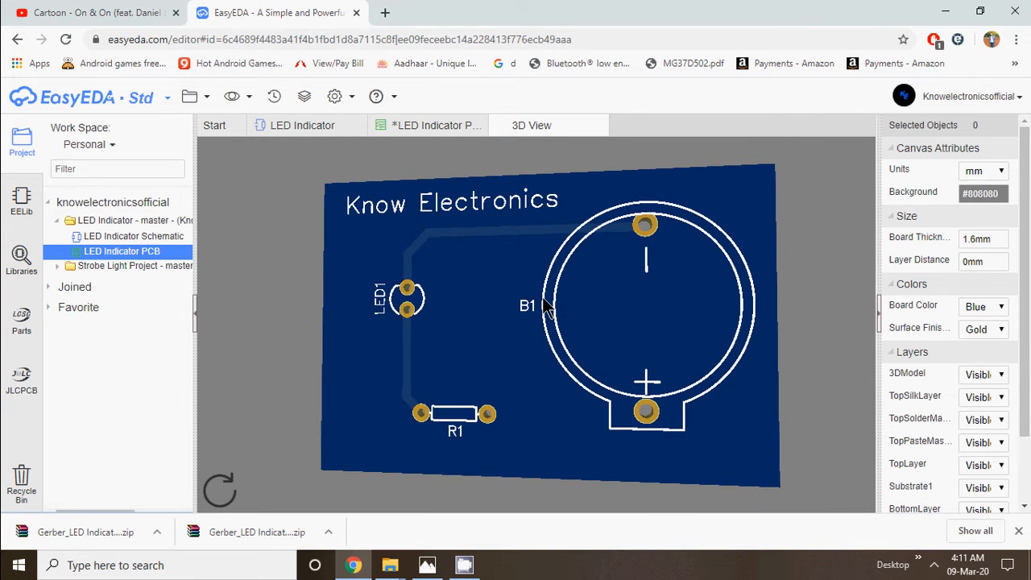
Return to the PCB, make TopLayer active and draw a GND copper area along the corners of the board outline.
{"action": "left_click", "coordinate": [418, 123]}
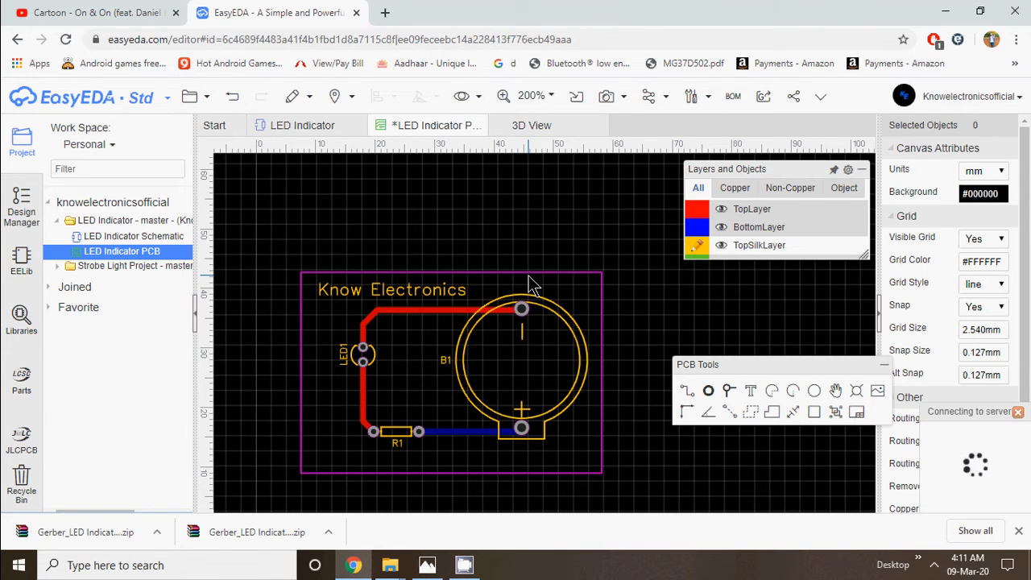
{"action": "left_click", "coordinate": [753, 417]}
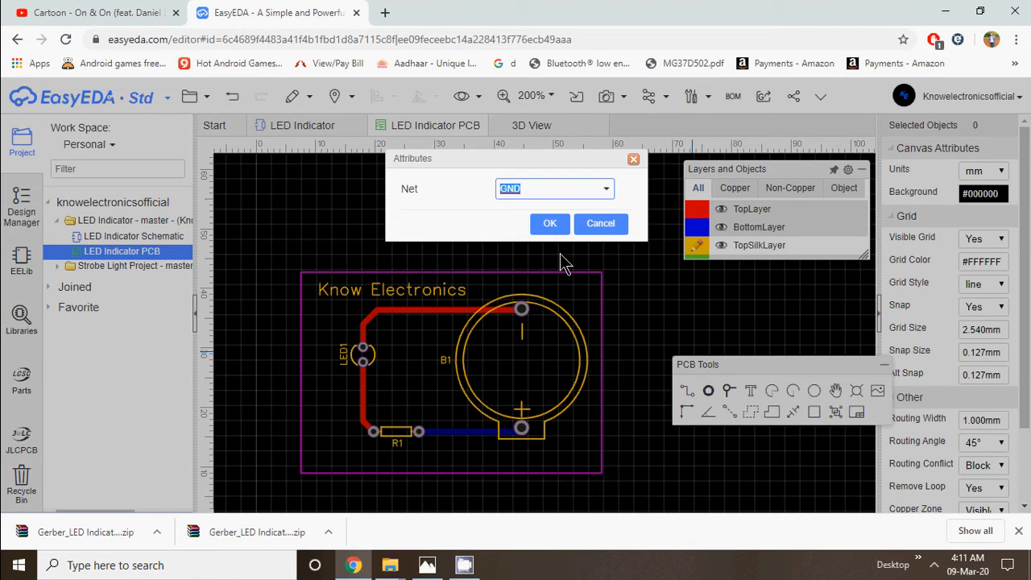
{"action": "left_click", "coordinate": [549, 223]}
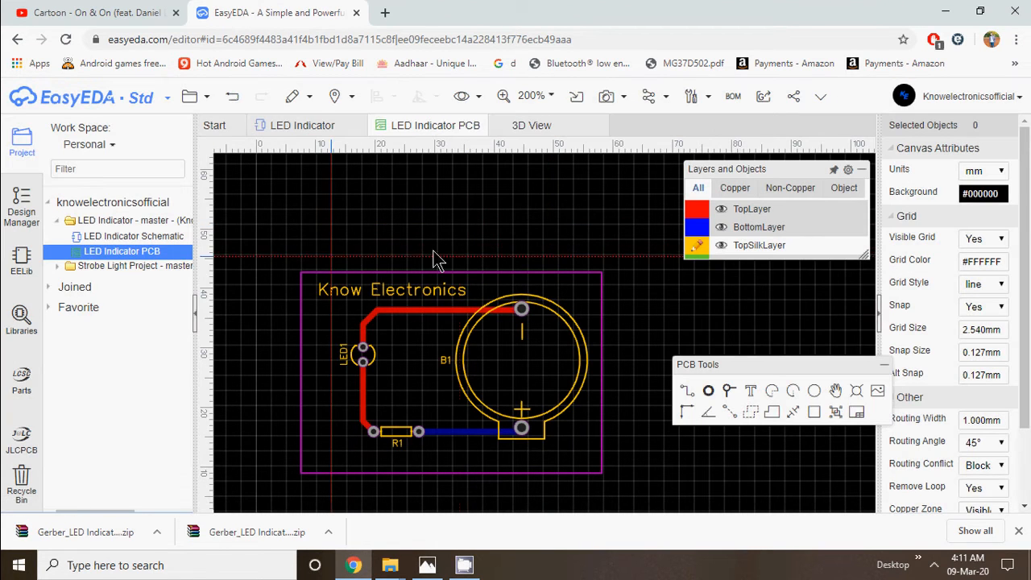
{"action": "mouse_move", "coordinate": [719, 221]}
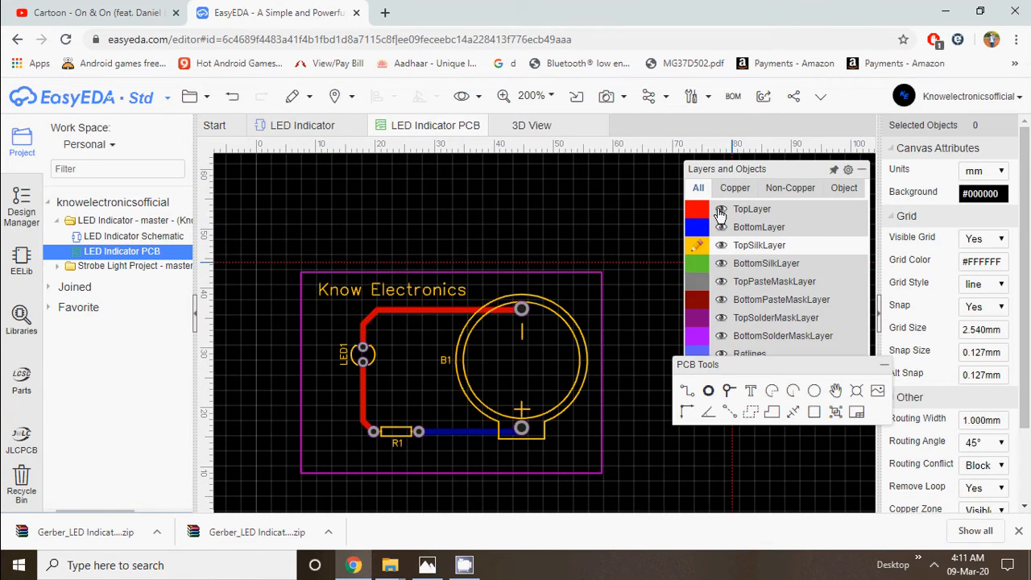
{"action": "left_click", "coordinate": [694, 213]}
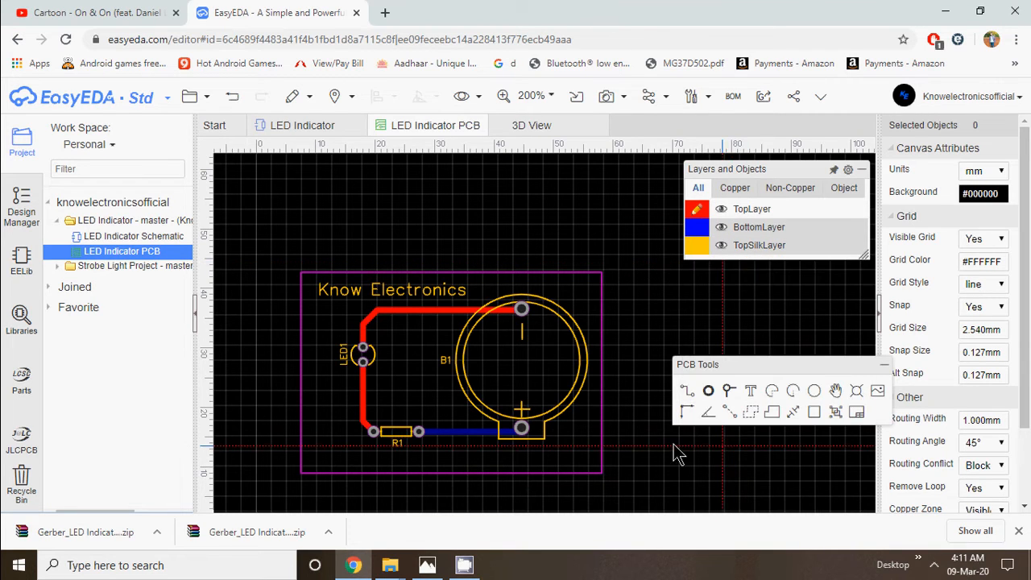
{"action": "mouse_move", "coordinate": [696, 216]}
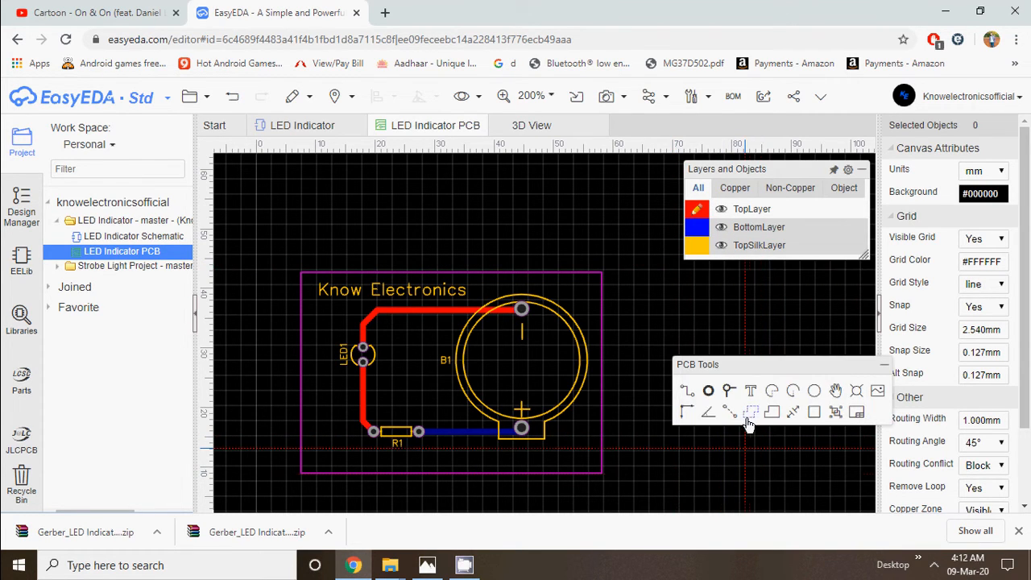
{"action": "left_click", "coordinate": [751, 413]}
{"action": "left_click", "coordinate": [551, 224]}
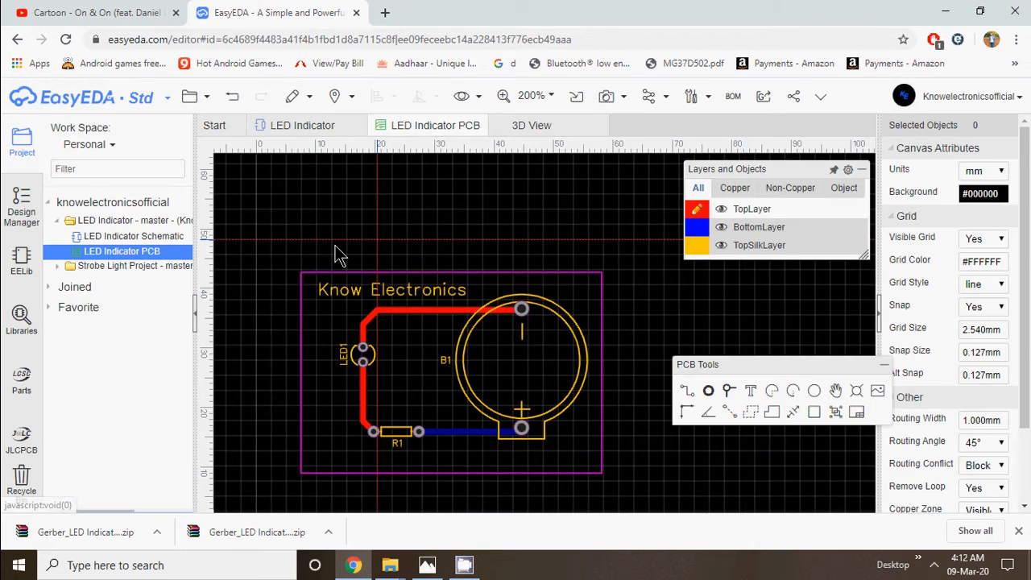
{"action": "left_click", "coordinate": [301, 274]}
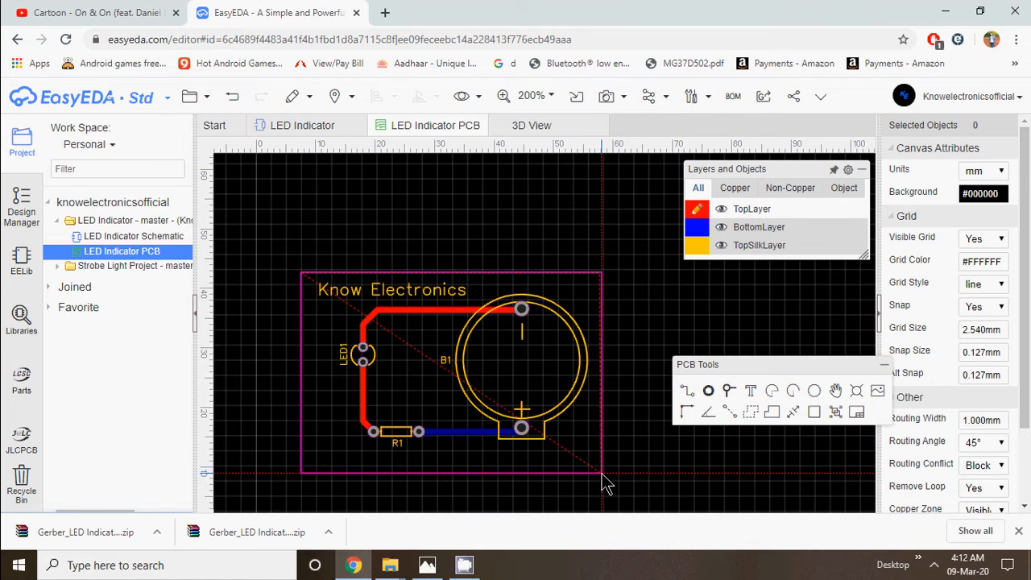
{"action": "double_click", "coordinate": [304, 481]}
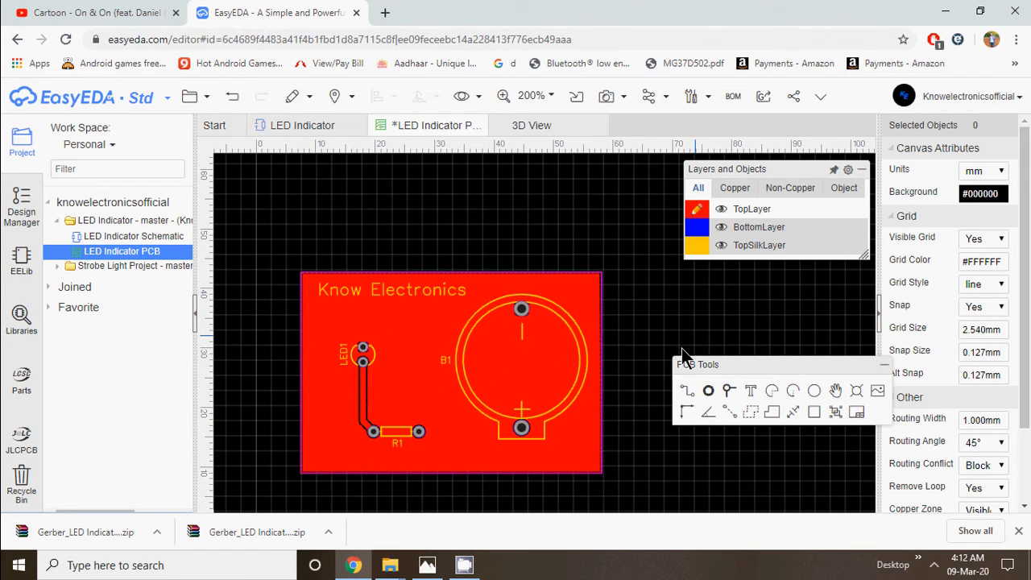
Make BottomLayer active and draw a GND copper area along the board outline.
{"action": "left_click", "coordinate": [696, 227]}
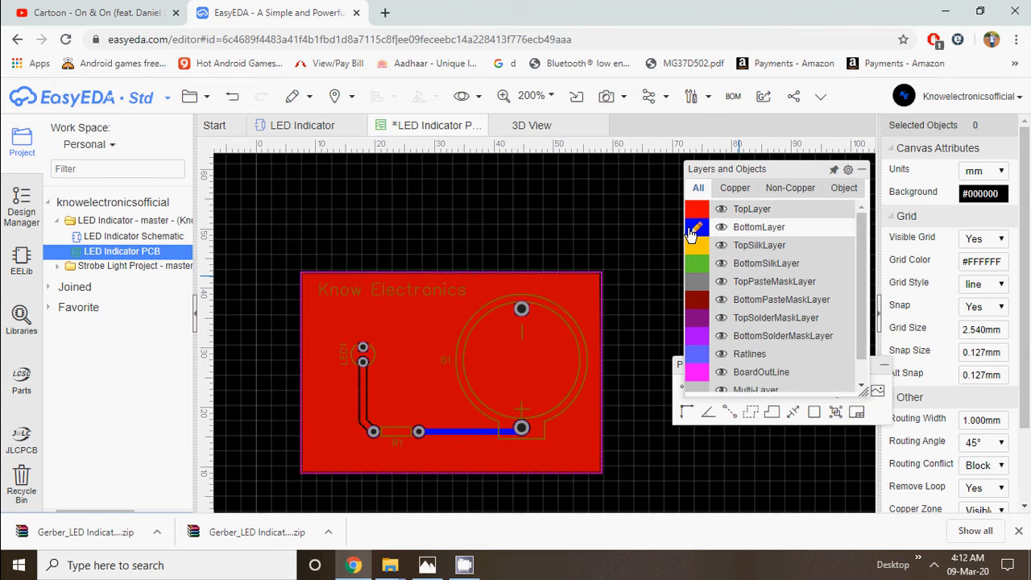
{"action": "left_click", "coordinate": [750, 416]}
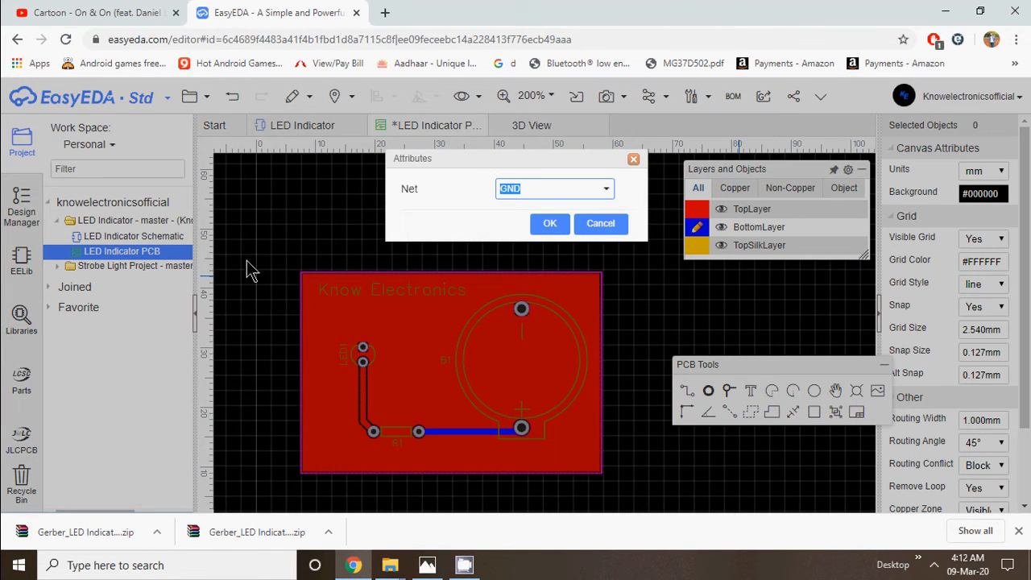
{"action": "left_click", "coordinate": [549, 223]}
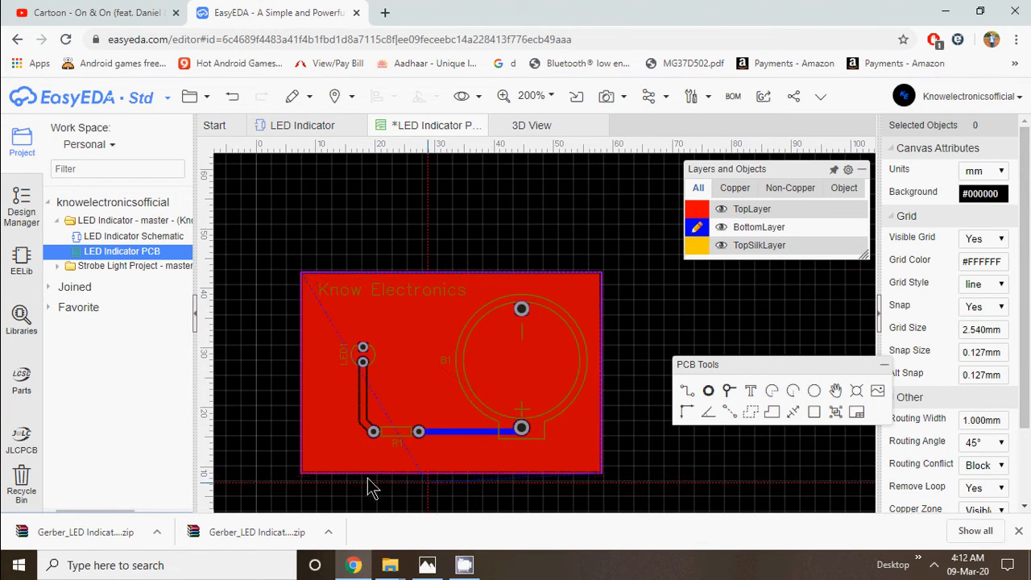
{"action": "left_click", "coordinate": [304, 478]}
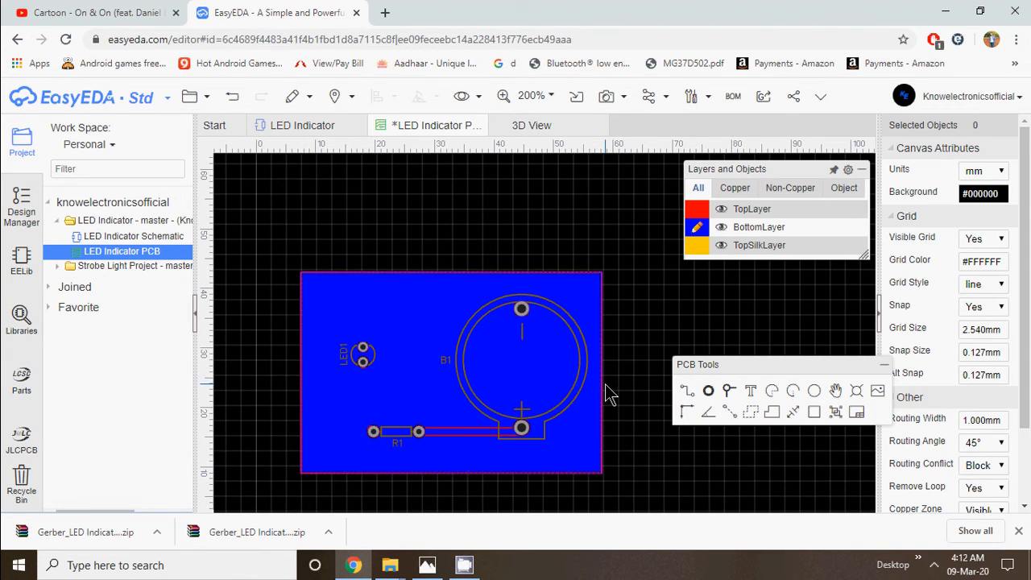
Open a new 3D view of the board and rotate it to inspect the copper on the bottom side.
{"action": "mouse_move", "coordinate": [610, 96]}
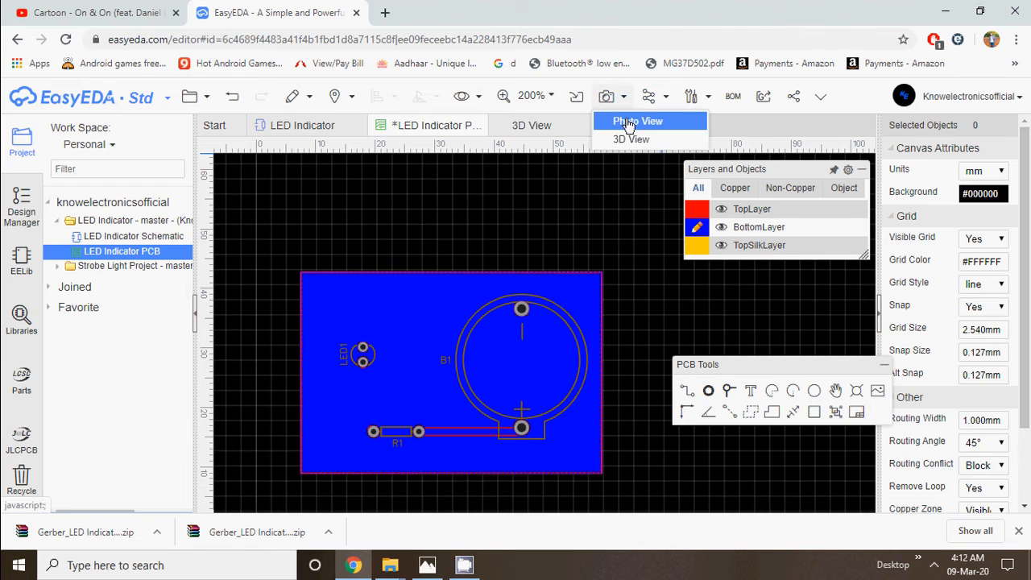
{"action": "left_click", "coordinate": [629, 140]}
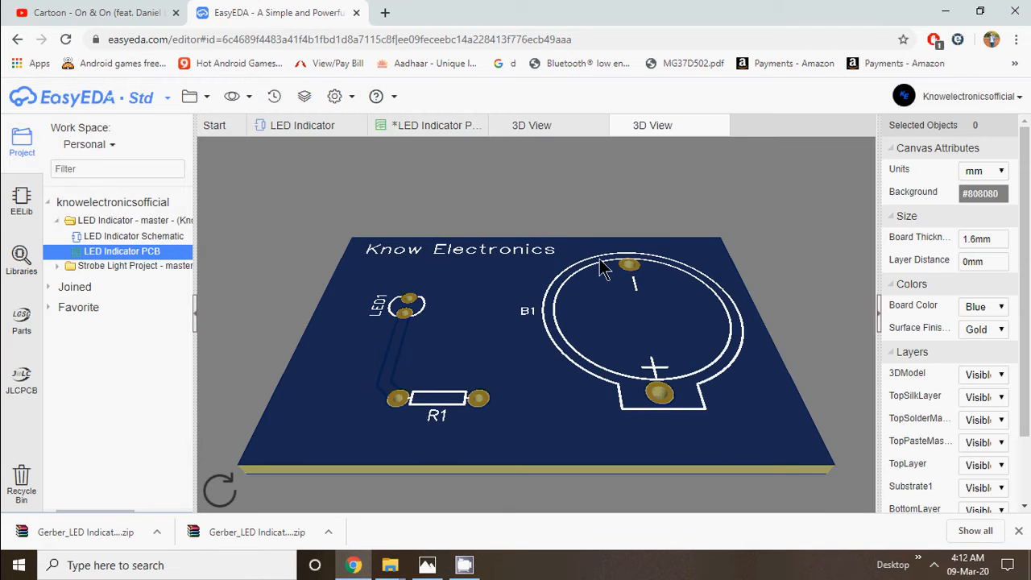
{"action": "left_click_drag", "start_coordinate": [550, 411], "coordinate": [435, 338]}
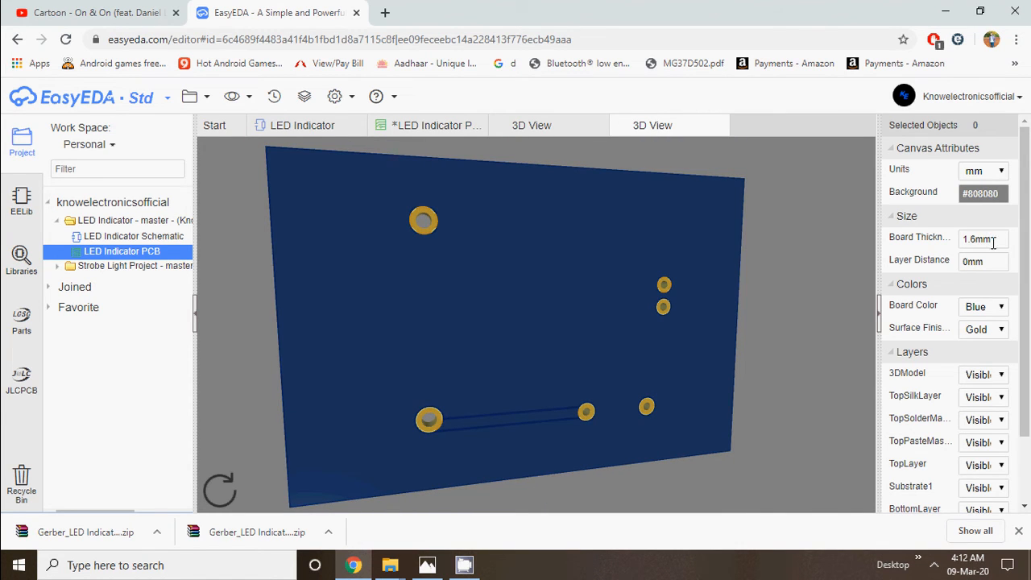
Preview the board in Black in the 3D view and rotate it to inspect the silkscreen side.
{"action": "left_click", "coordinate": [1000, 309]}
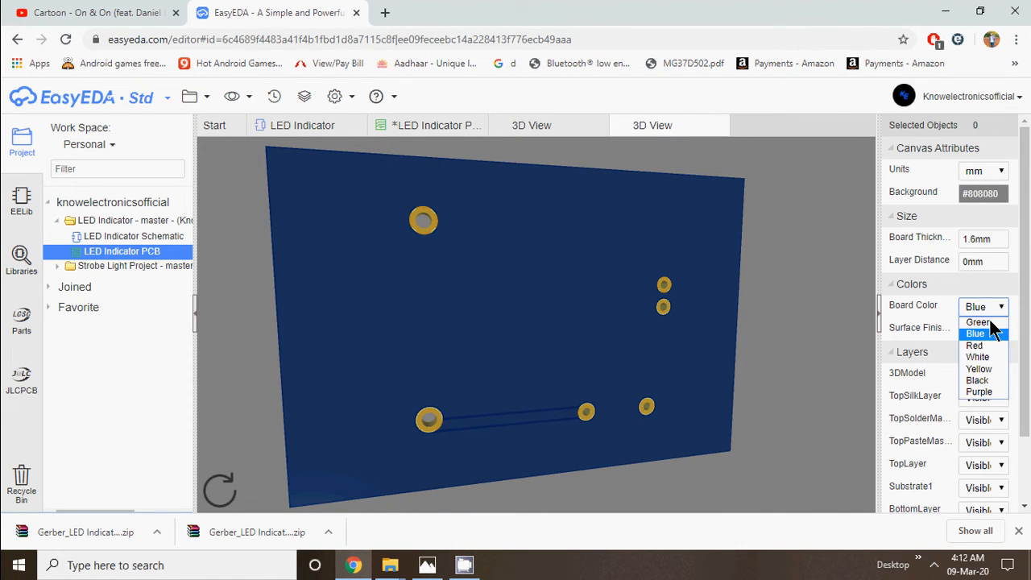
{"action": "left_click", "coordinate": [989, 380]}
{"action": "left_click_drag", "start_coordinate": [547, 352], "coordinate": [835, 398]}
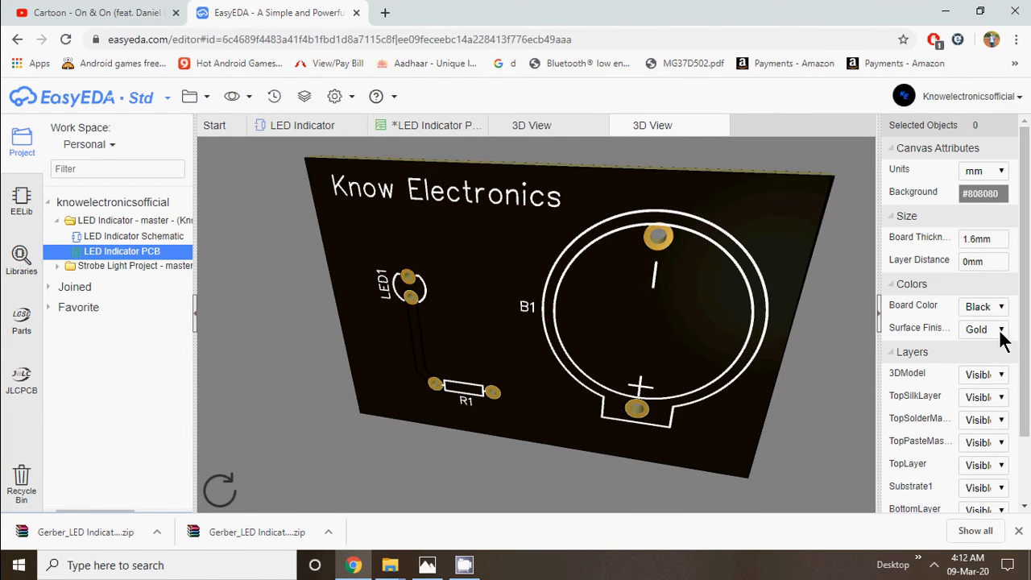
{"action": "left_click_drag", "start_coordinate": [570, 350], "coordinate": [779, 311]}
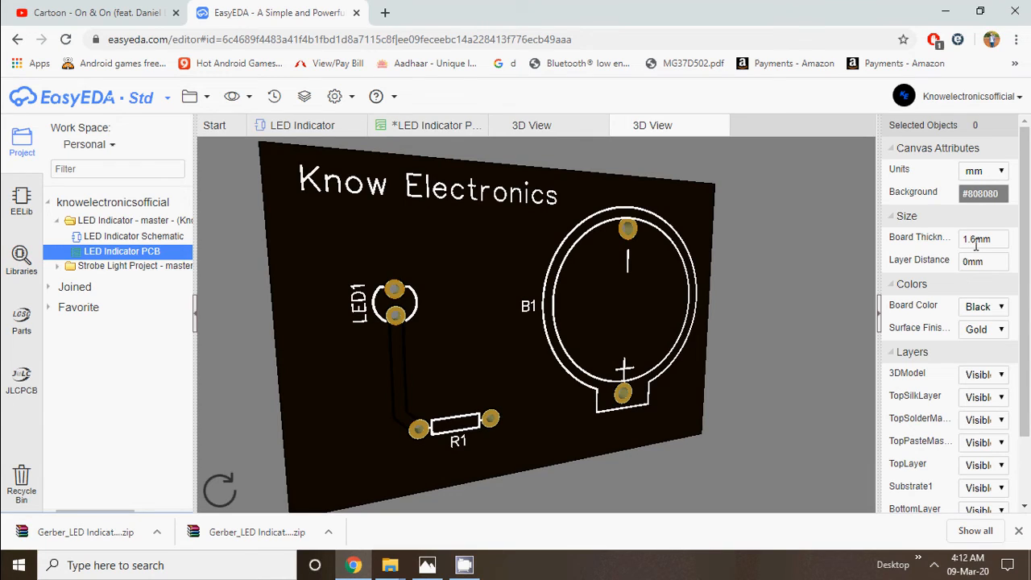
{"action": "left_click_drag", "start_coordinate": [994, 238], "coordinate": [953, 244]}
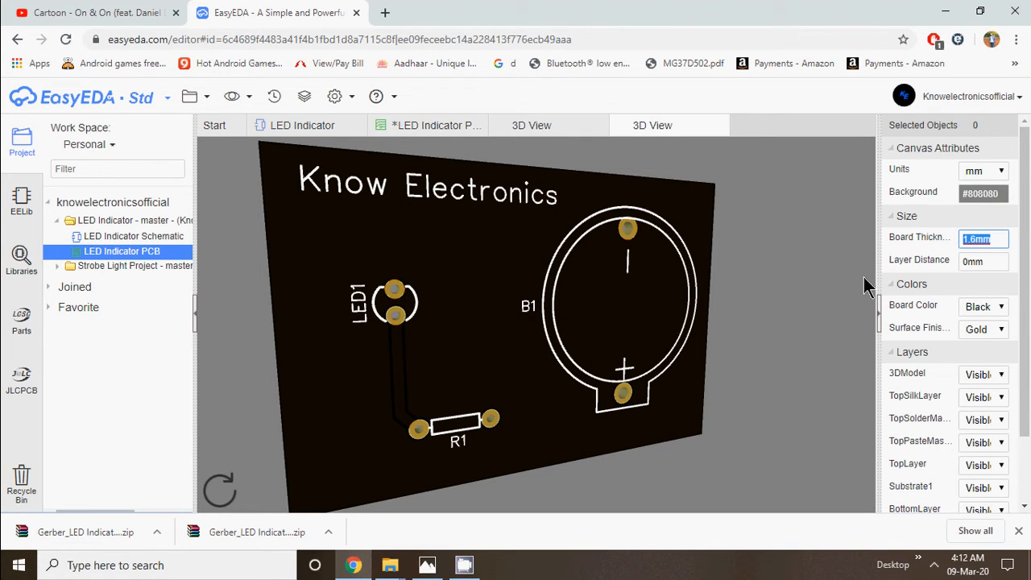
{"action": "left_click_drag", "start_coordinate": [564, 306], "coordinate": [407, 287]}
Close both 3D views and save the PCB.
{"action": "left_click", "coordinate": [722, 128]}
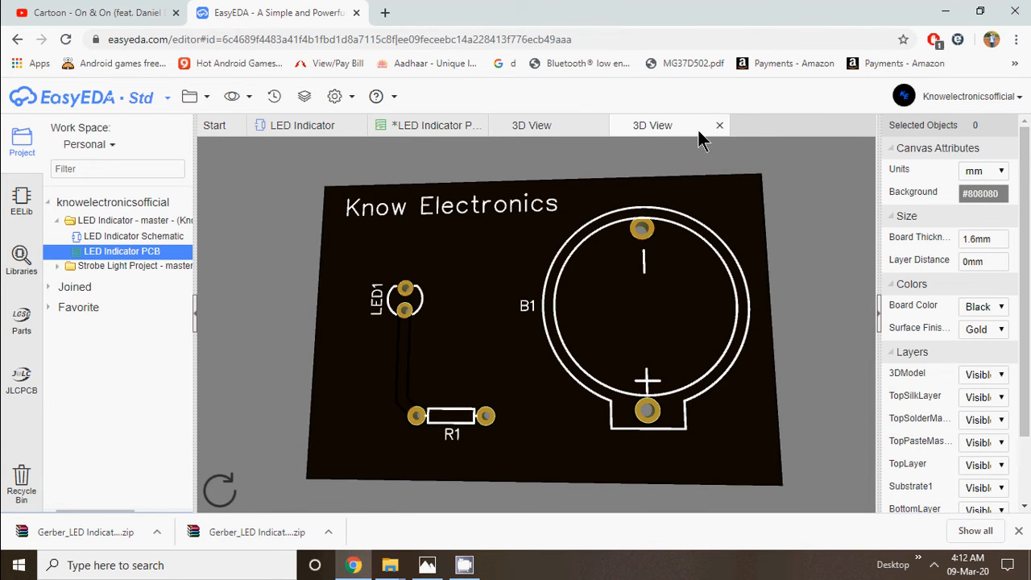
{"action": "left_click", "coordinate": [602, 130]}
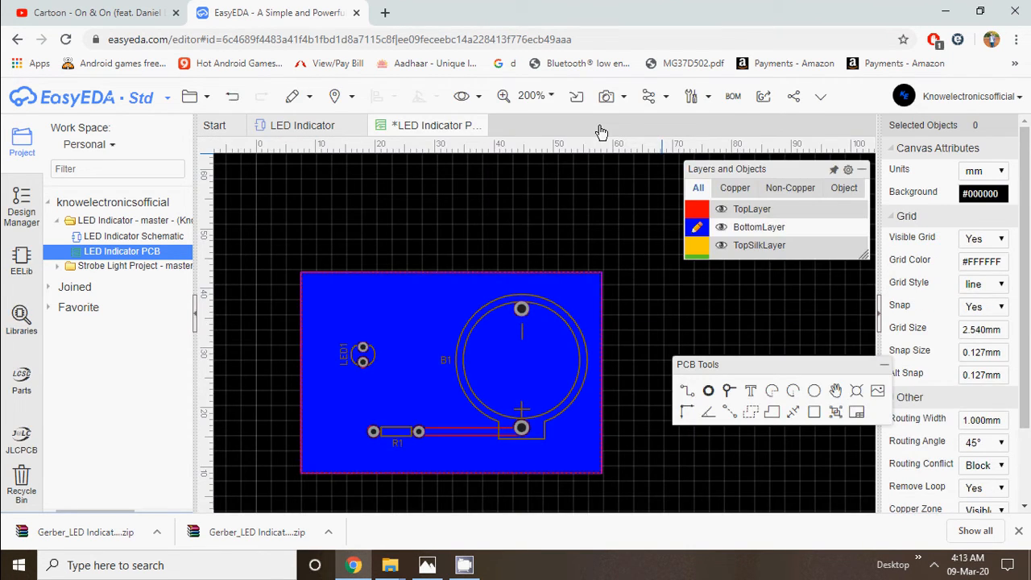
{"action": "key", "text": "ctrl+s"}
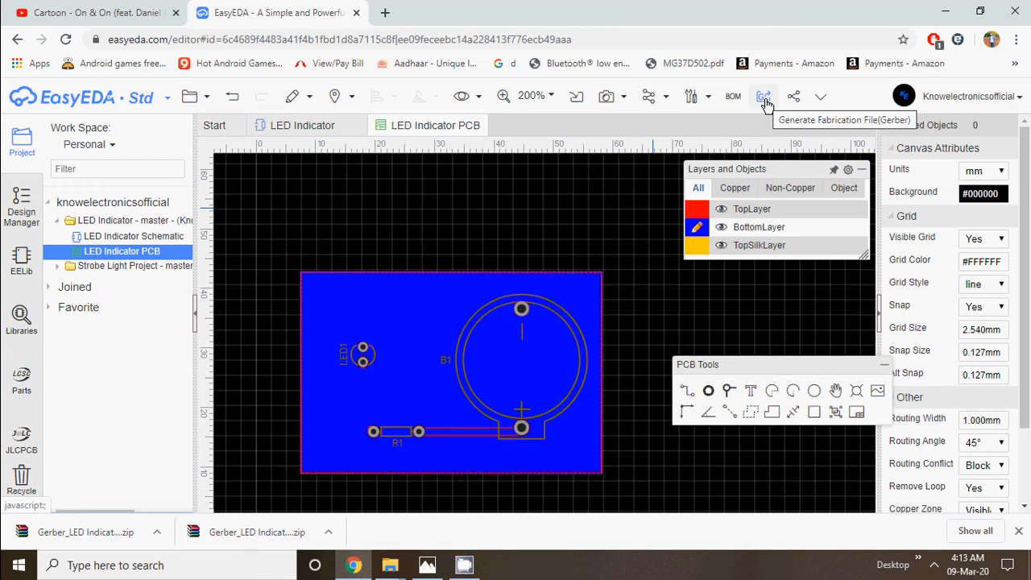
Run the design rule check and generate the board's Gerber fabrication files.
{"action": "left_click", "coordinate": [765, 98]}
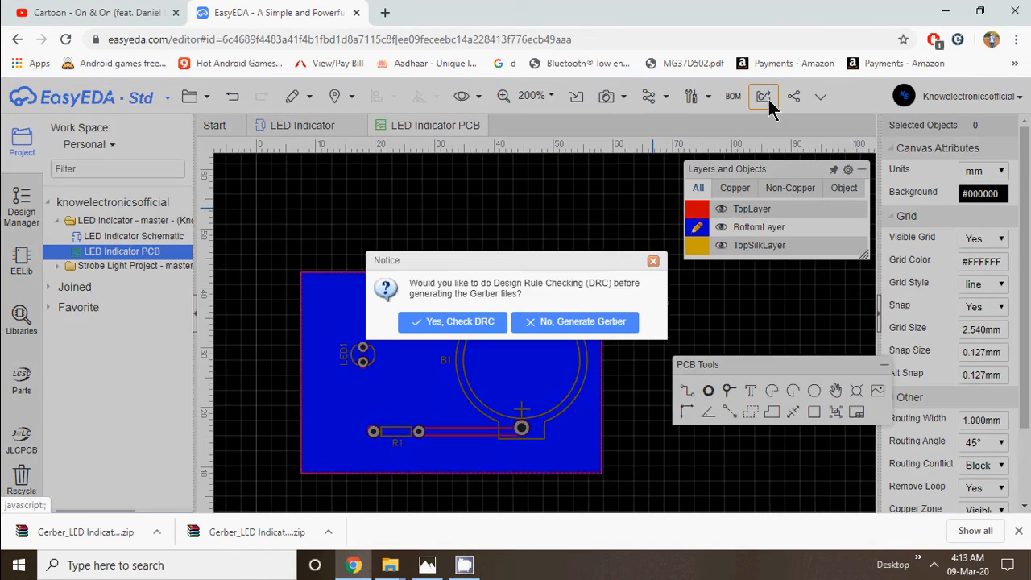
{"action": "left_click", "coordinate": [452, 324]}
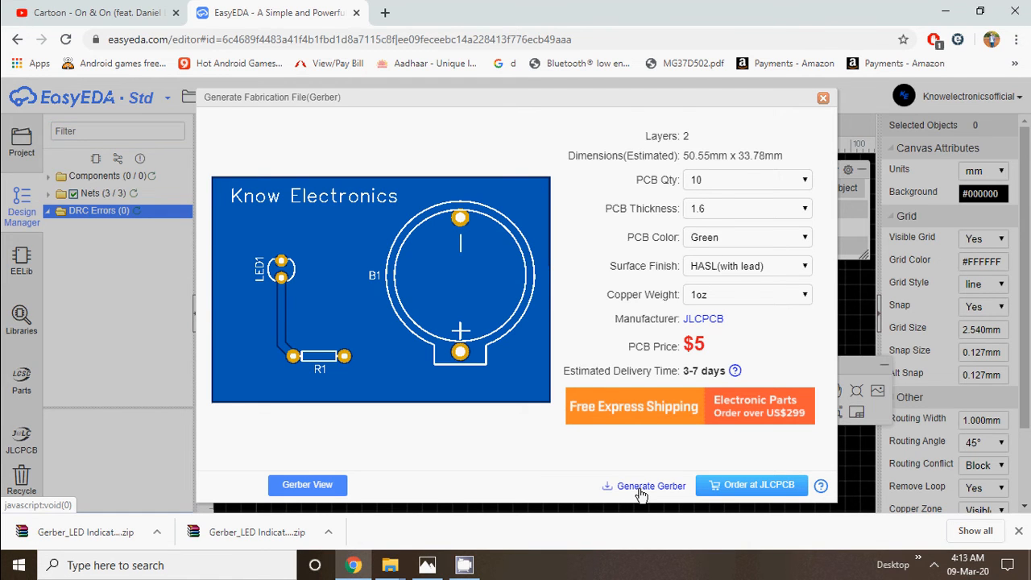
{"action": "left_click", "coordinate": [642, 493]}
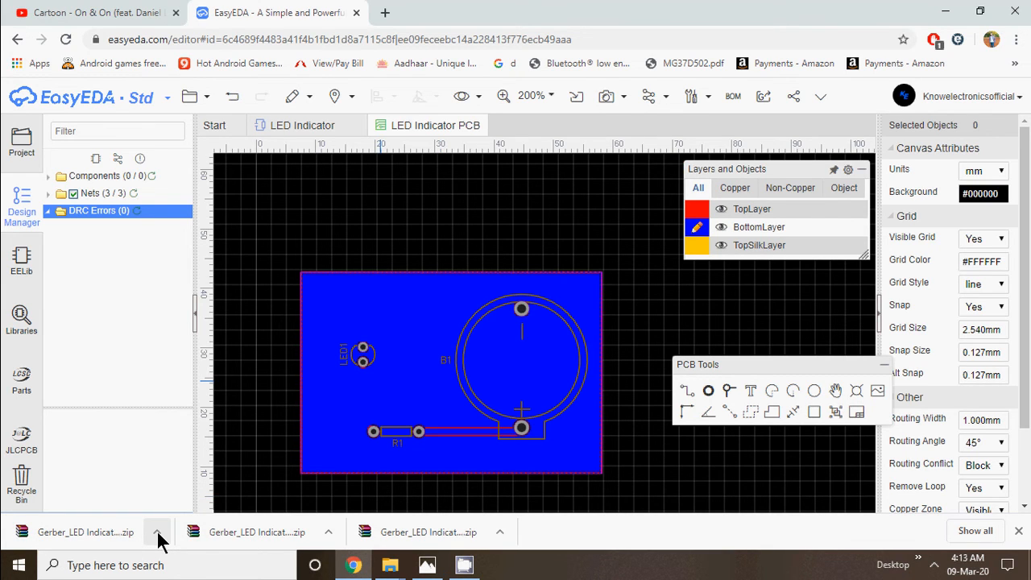
Run the design rule check for the fabrication files again and open the JLCPCB ordering option.
{"action": "left_click", "coordinate": [764, 97]}
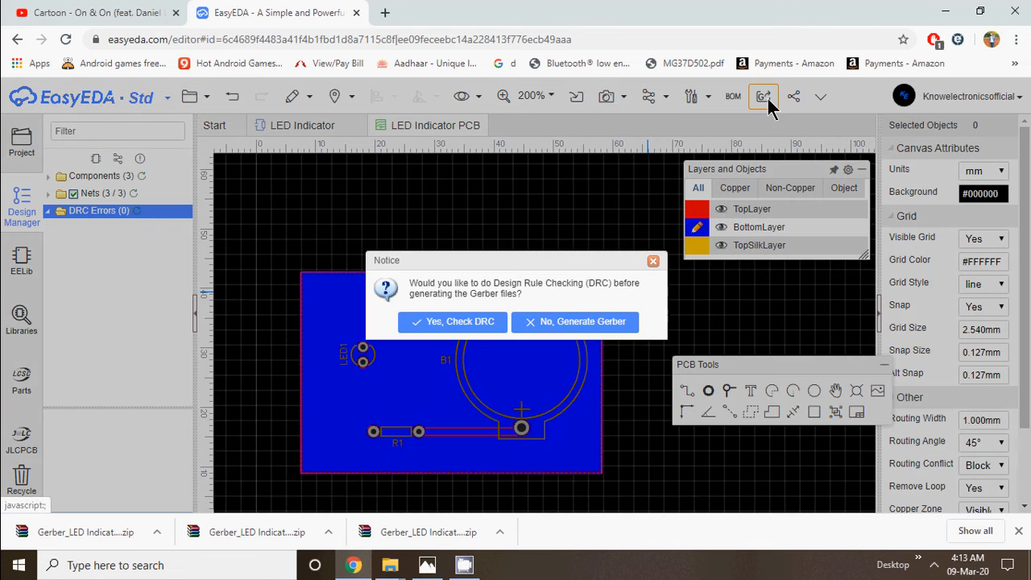
{"action": "left_click", "coordinate": [432, 326]}
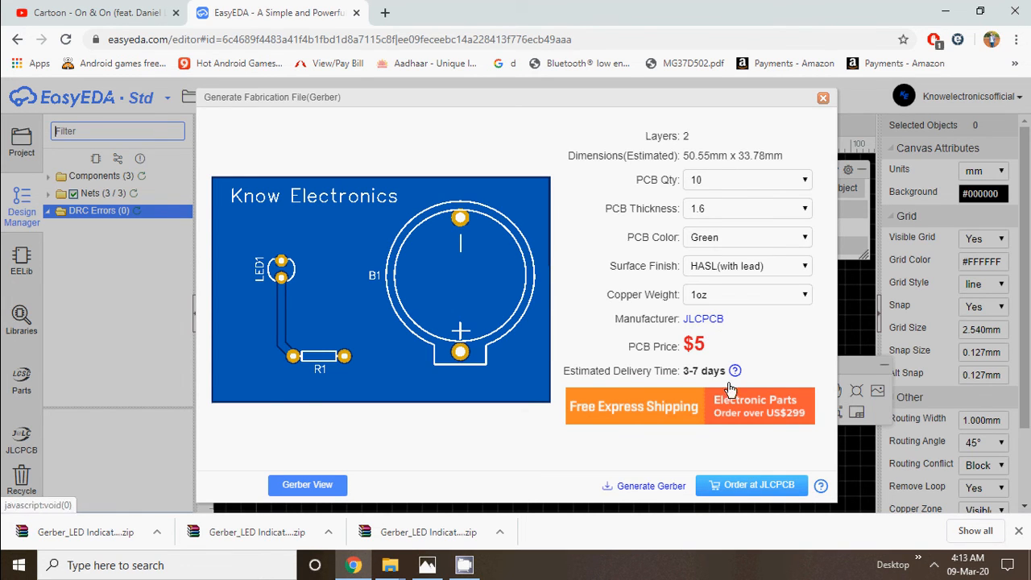
{"action": "left_click", "coordinate": [759, 487]}
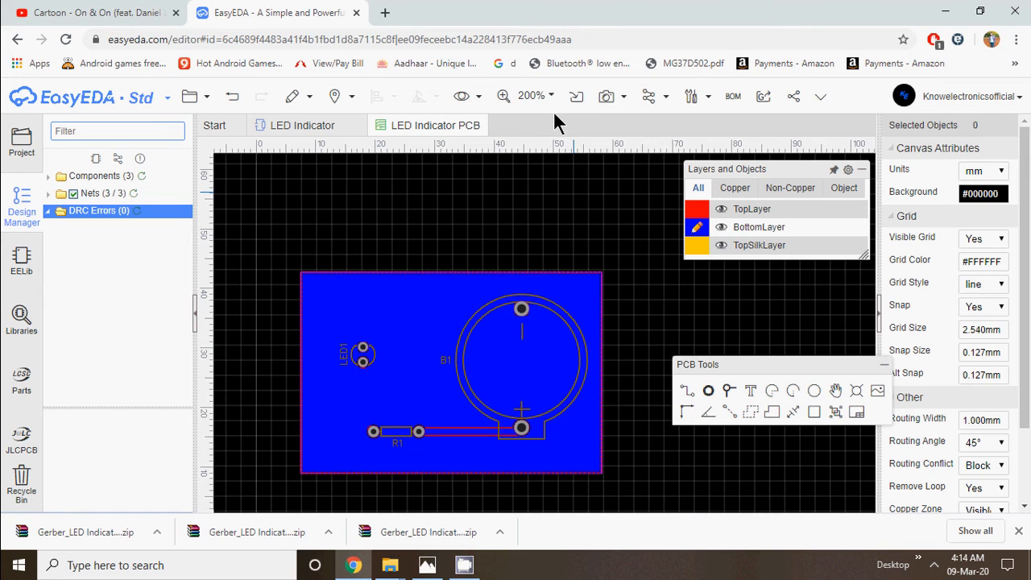
Open the 3D view of the finished board and rotate it to examine the top side from several angles.
{"action": "mouse_move", "coordinate": [612, 101]}
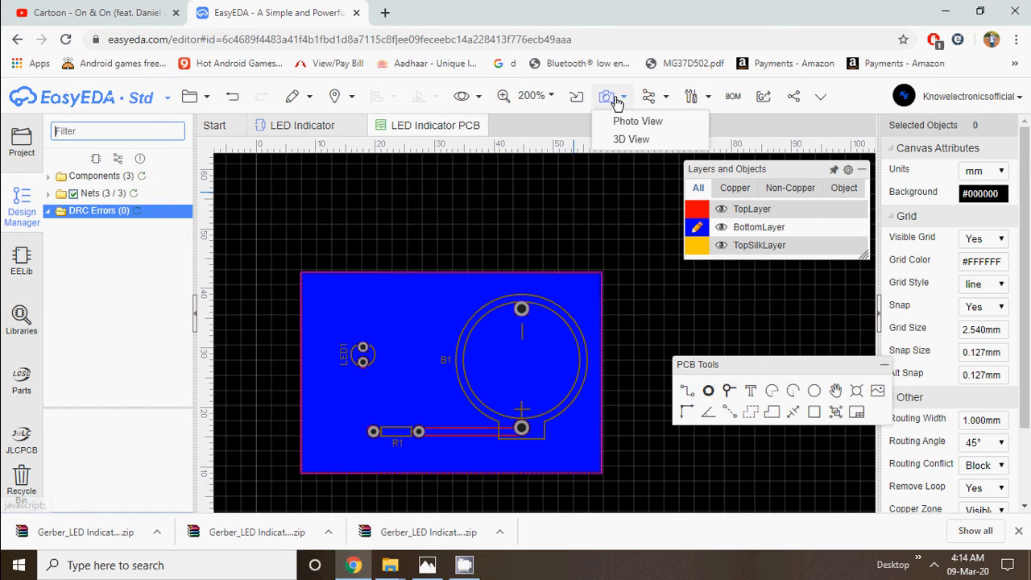
{"action": "left_click", "coordinate": [636, 141]}
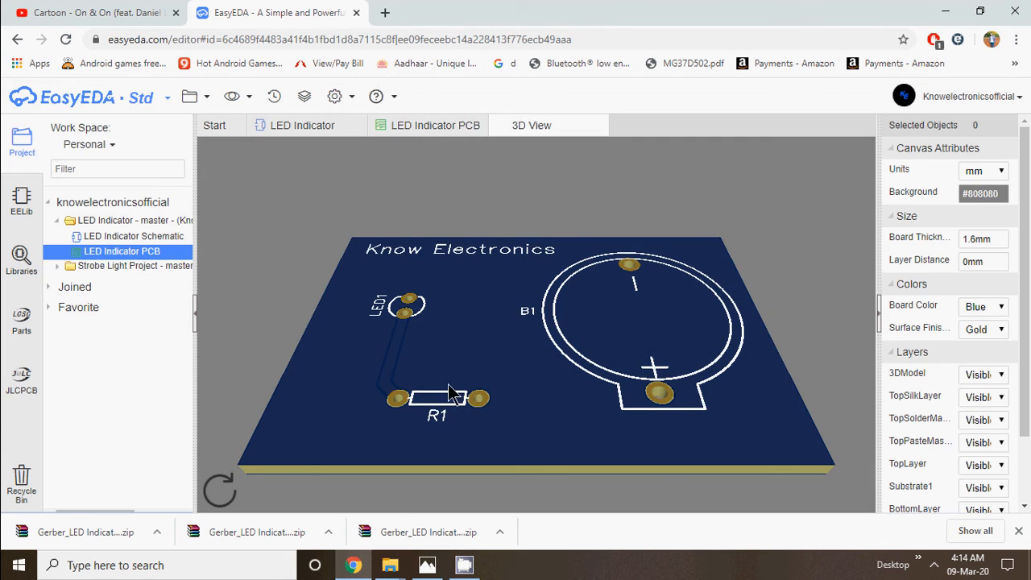
{"action": "left_click_drag", "start_coordinate": [448, 392], "coordinate": [657, 379]}
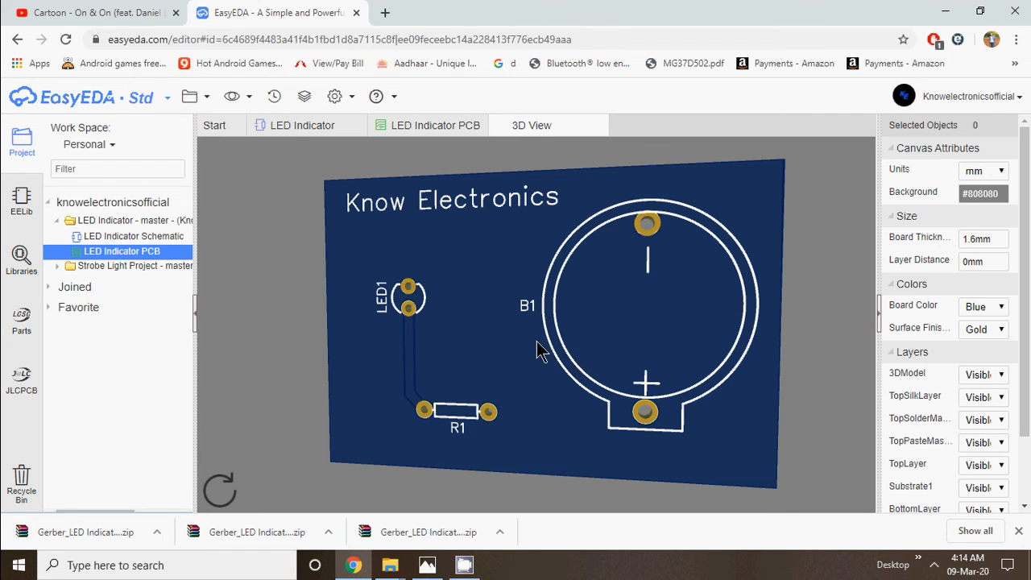
{"action": "left_click_drag", "start_coordinate": [460, 311], "coordinate": [456, 333]}
{"action": "left_click_drag", "start_coordinate": [835, 320], "coordinate": [503, 241]}
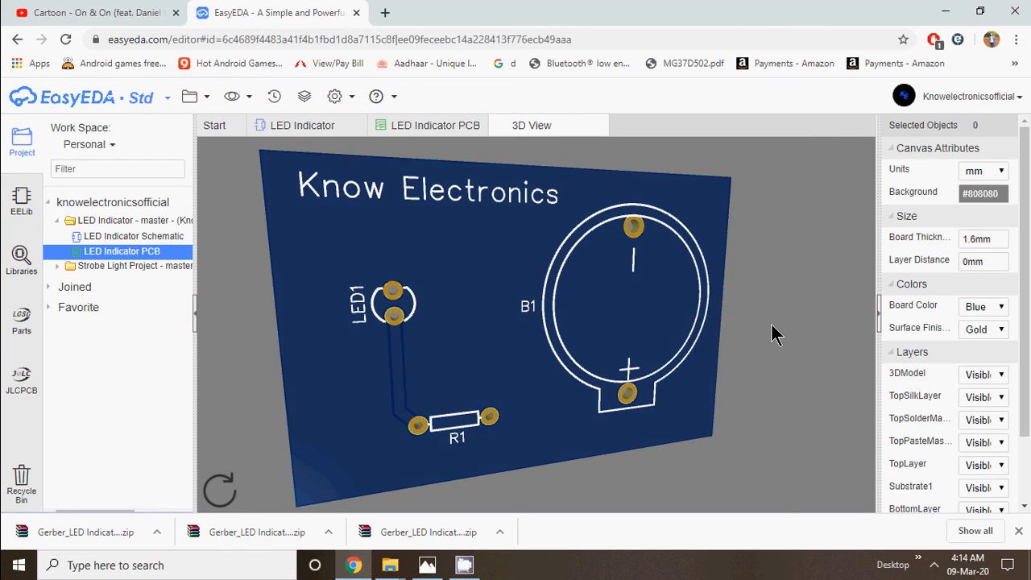
{"action": "left_click_drag", "start_coordinate": [771, 335], "coordinate": [610, 324]}
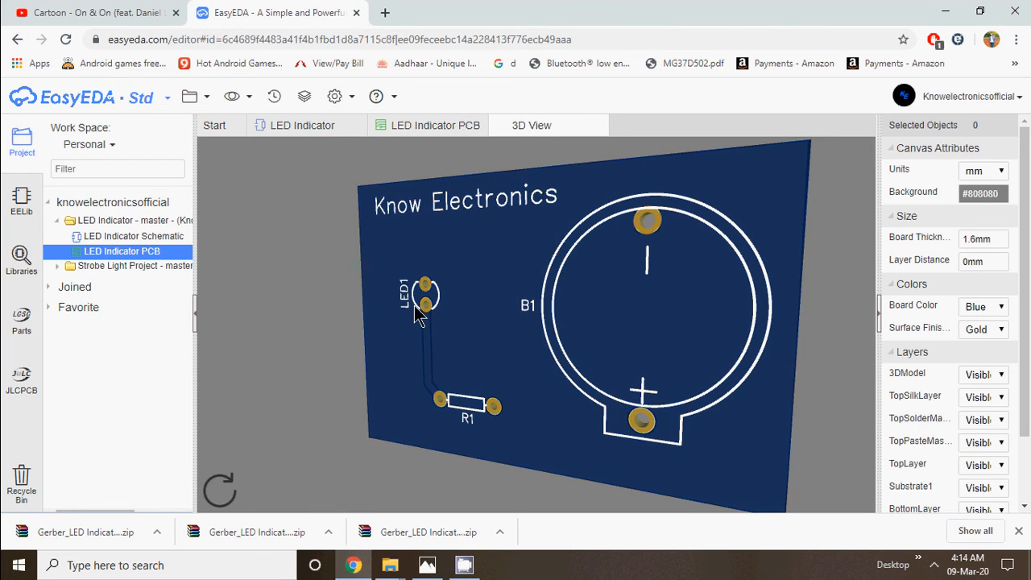
{"action": "left_click_drag", "start_coordinate": [525, 398], "coordinate": [550, 299]}
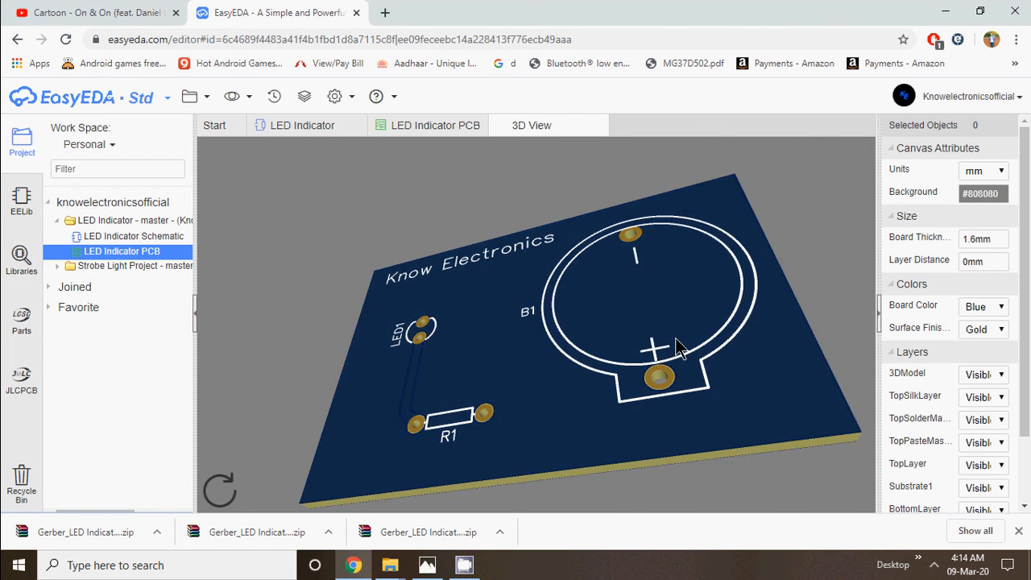